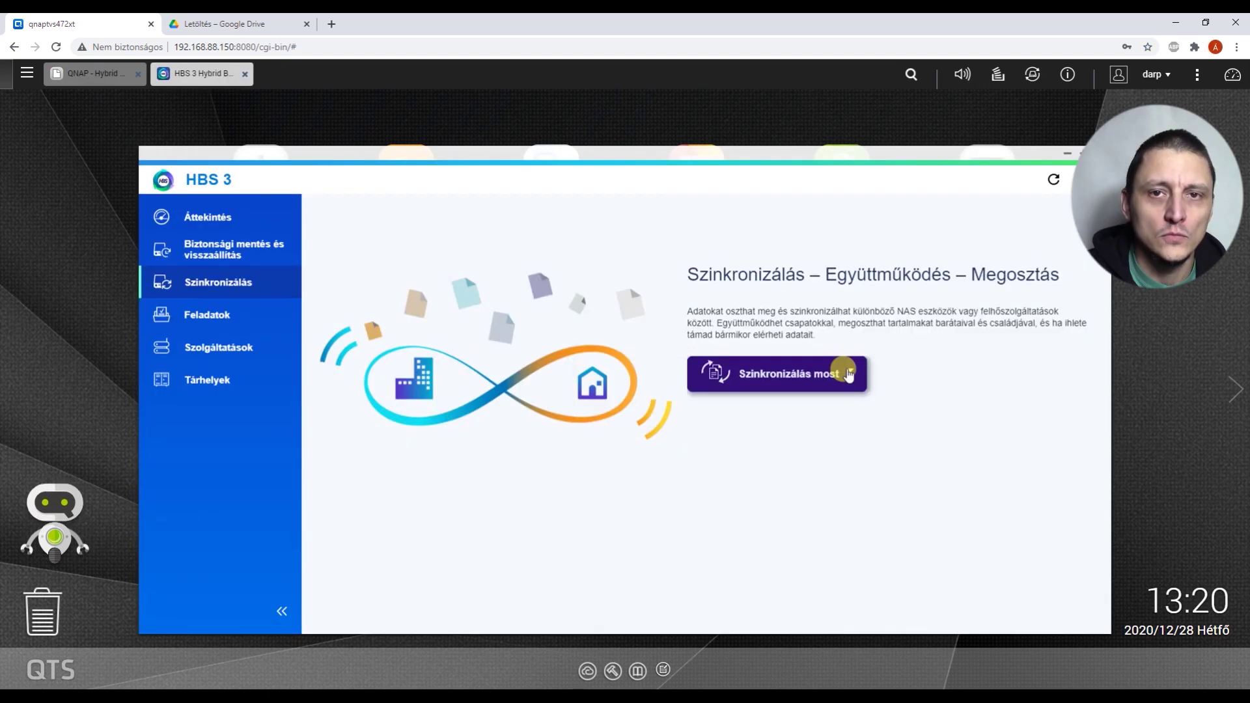
Step: Open the Szinkronizálás most dropdown listing the available sync task types
{"action": "left_click", "coordinate": [848, 372]}
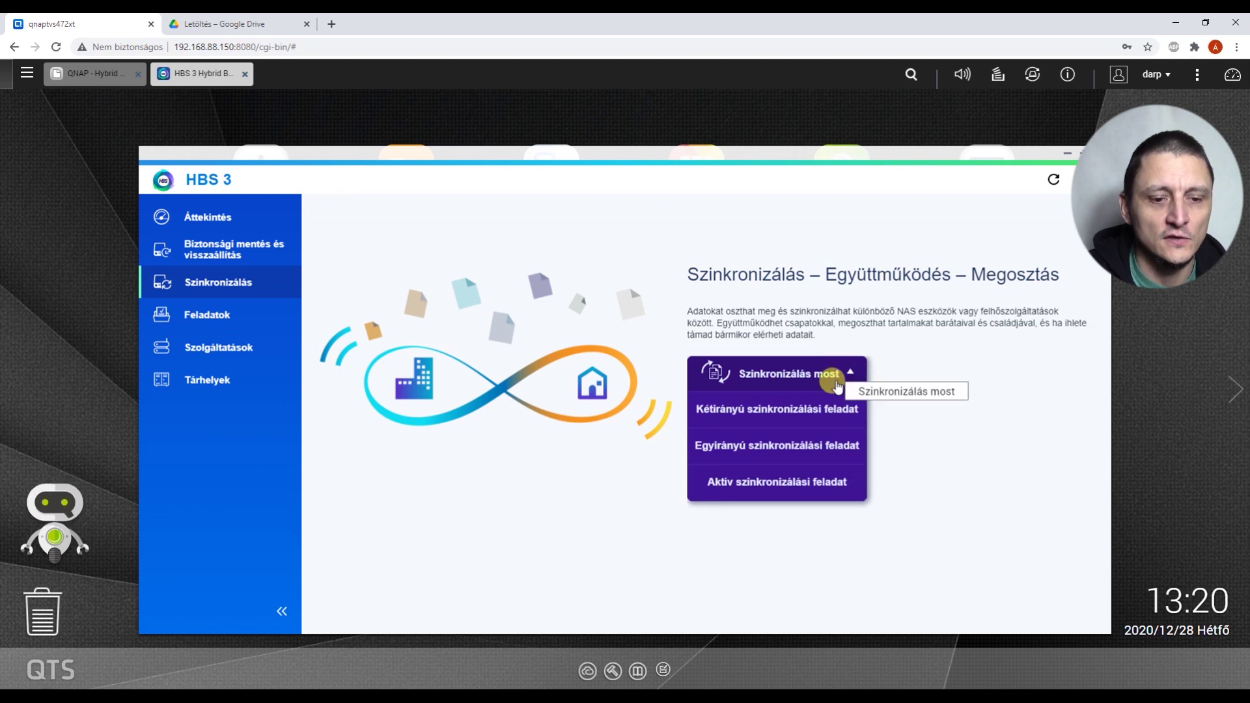
Step: Start an Aktív szinkronizálási feladat and scroll the source storage list to find Google Drive
{"action": "left_click", "coordinate": [765, 482]}
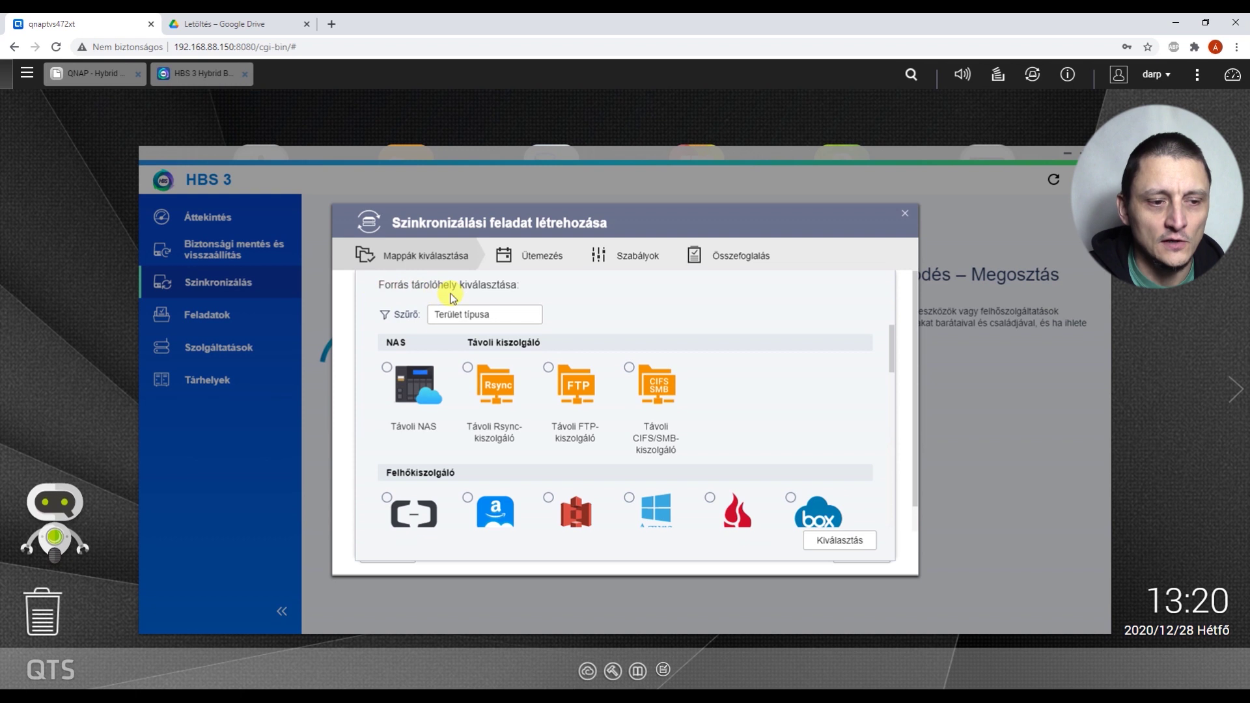
{"action": "scroll", "coordinate": [454, 384], "scroll_direction": "down", "scroll_amount": 4}
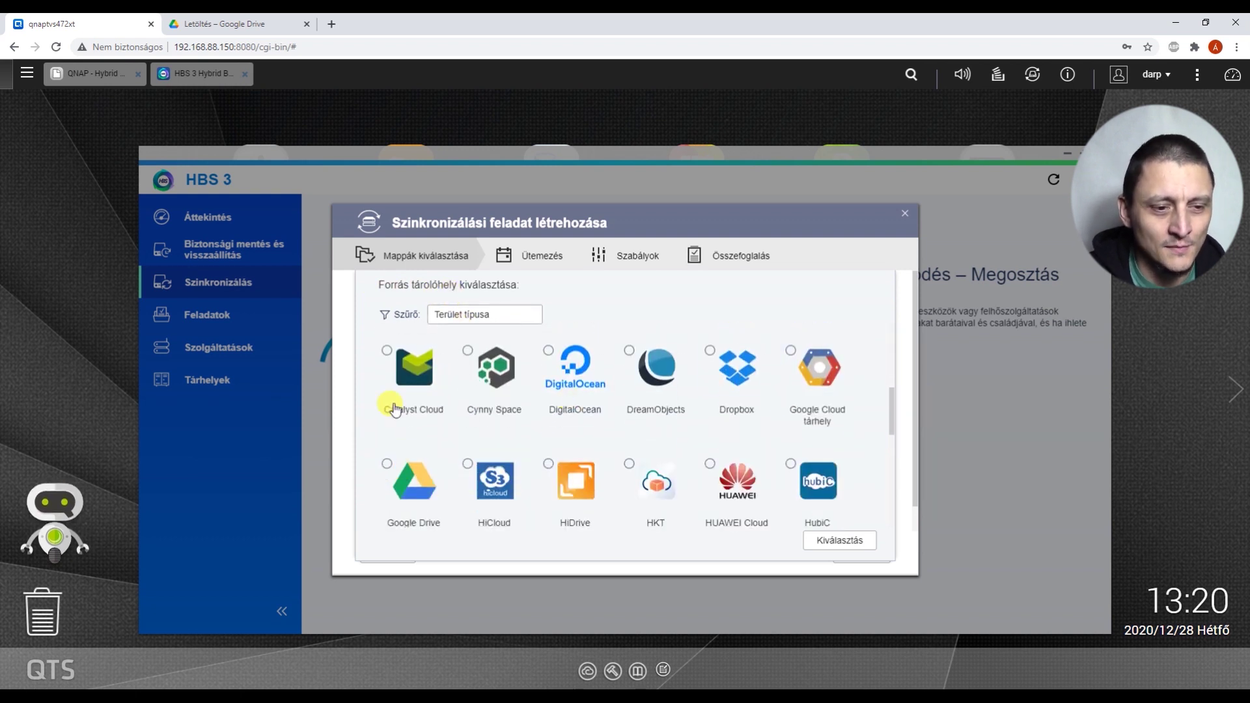
{"action": "scroll", "coordinate": [612, 417], "scroll_direction": "up", "scroll_amount": 2}
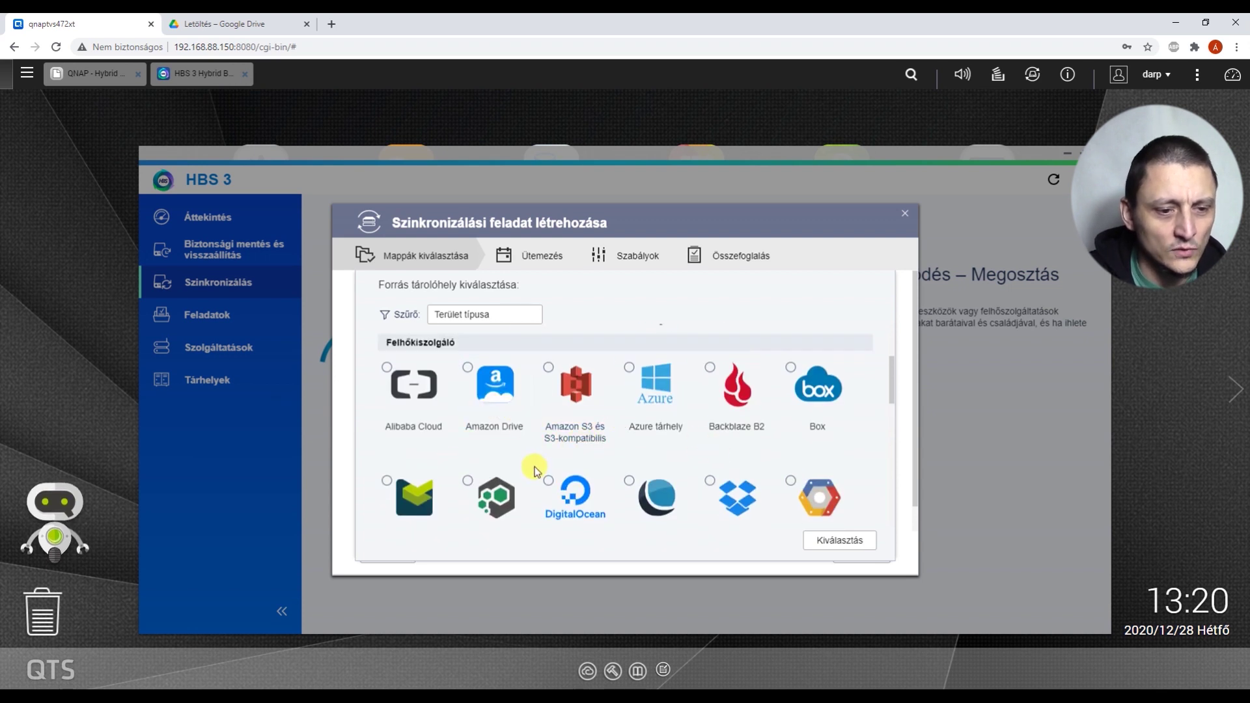
{"action": "scroll", "coordinate": [736, 495], "scroll_direction": "down", "scroll_amount": 1}
{"action": "scroll", "coordinate": [635, 532], "scroll_direction": "down", "scroll_amount": 2}
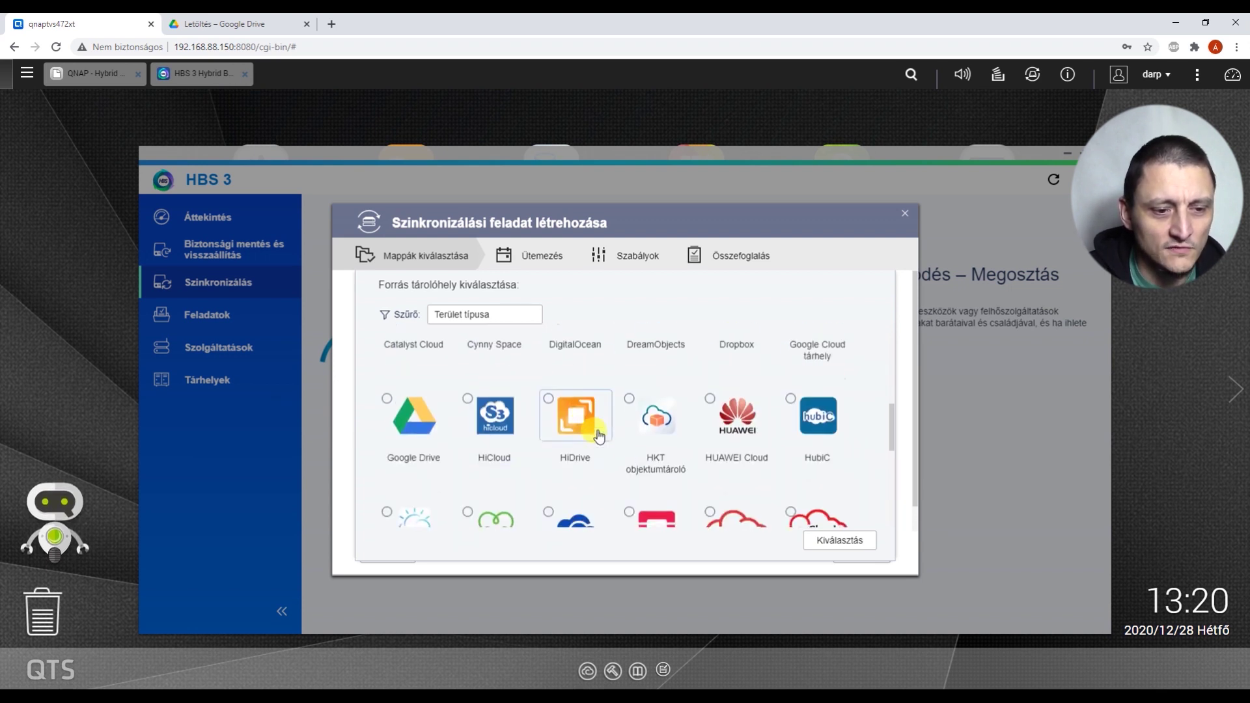
{"action": "scroll", "coordinate": [661, 454], "scroll_direction": "down", "scroll_amount": 3}
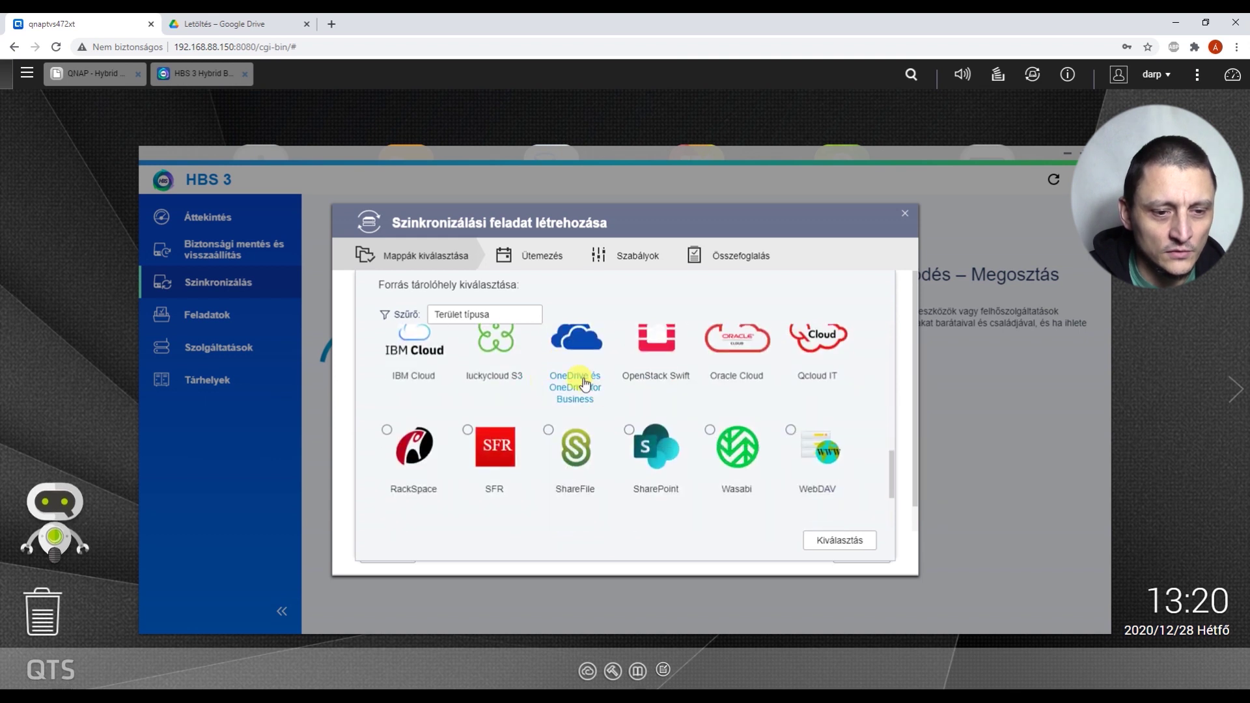
{"action": "scroll", "coordinate": [488, 448], "scroll_direction": "up", "scroll_amount": 2}
{"action": "scroll", "coordinate": [573, 445], "scroll_direction": "down", "scroll_amount": 3}
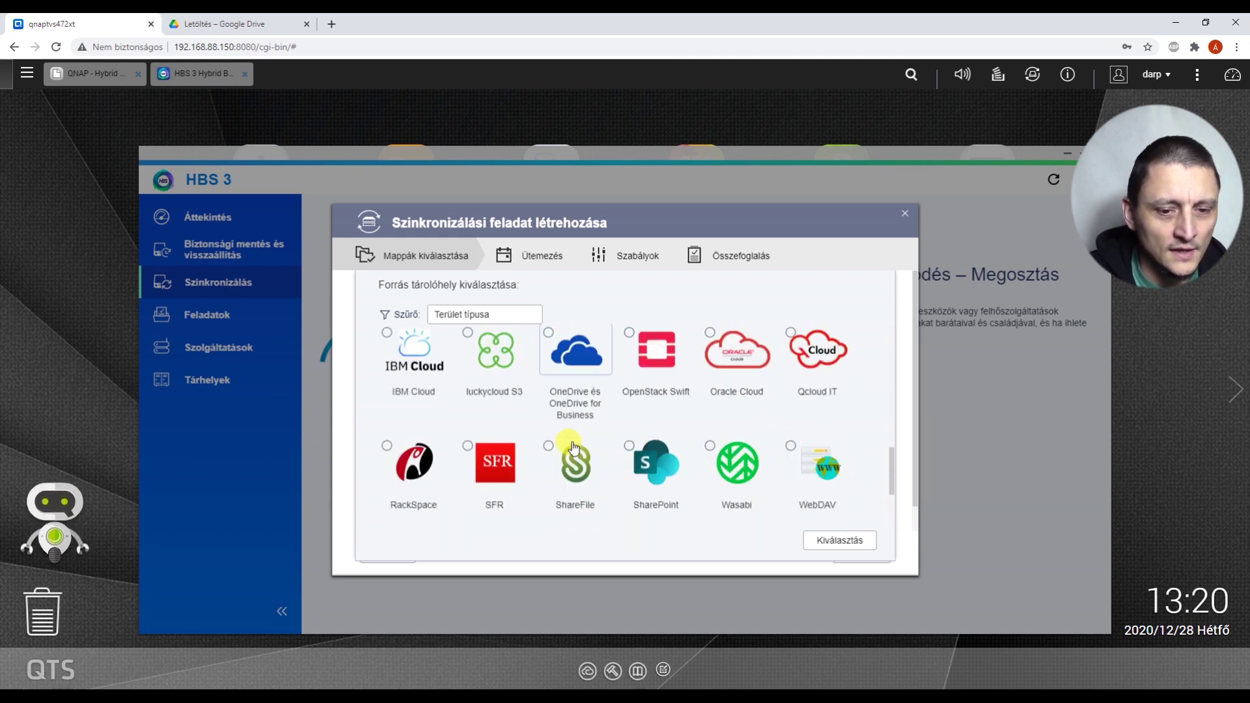
{"action": "scroll", "coordinate": [573, 445], "scroll_direction": "up", "scroll_amount": 5}
{"action": "scroll", "coordinate": [572, 442], "scroll_direction": "down", "scroll_amount": 2}
{"action": "scroll", "coordinate": [384, 455], "scroll_direction": "down", "scroll_amount": 2}
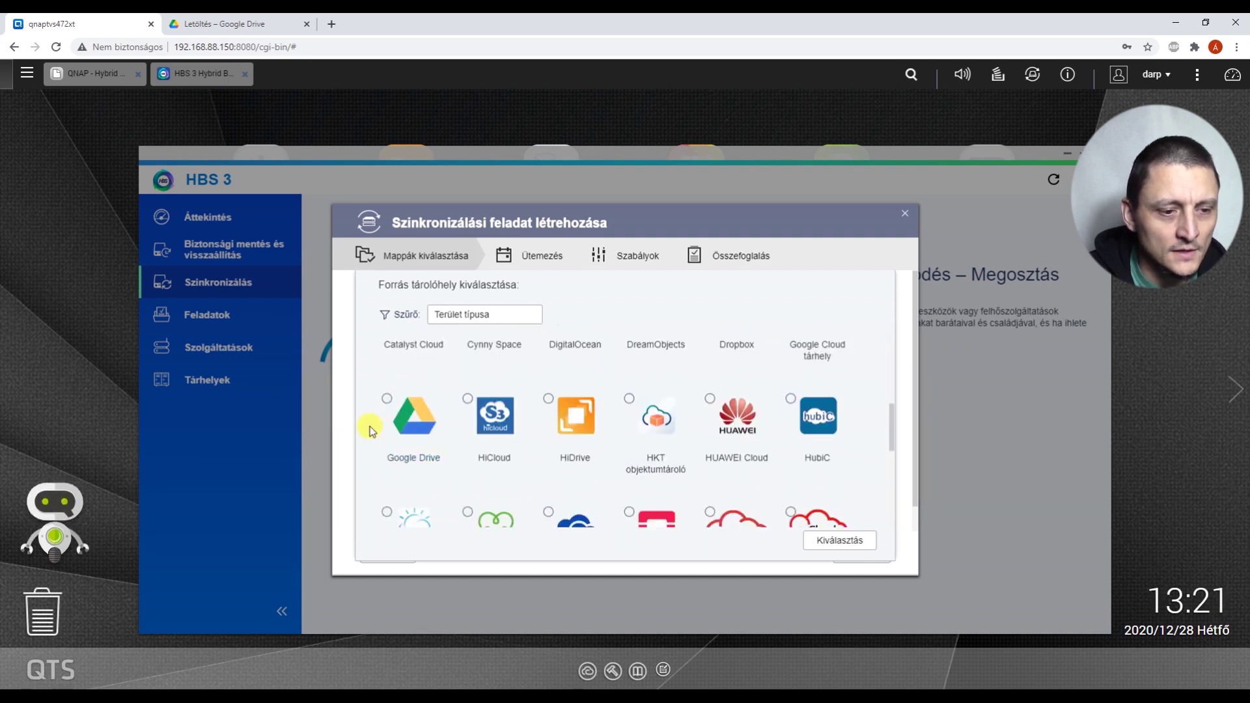
Step: Choose Google Drive as the source and sign in to the Google account with an SMS verification code
{"action": "left_click", "coordinate": [386, 406]}
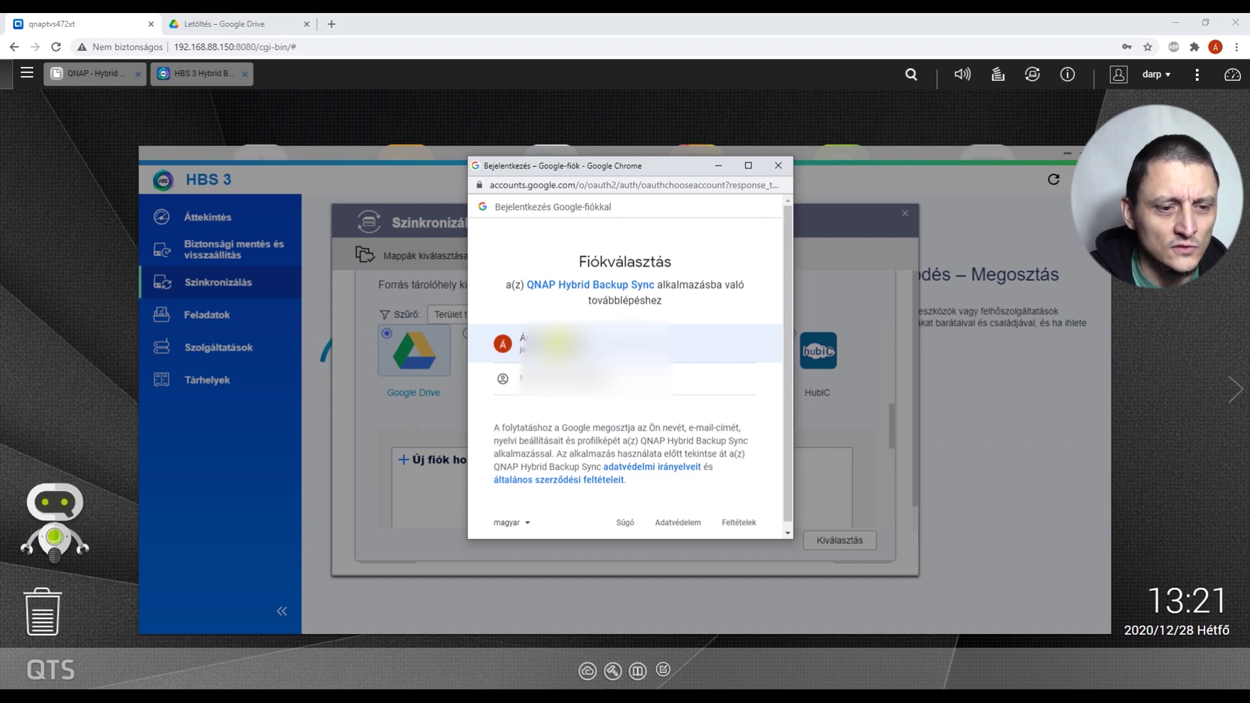
{"action": "left_click", "coordinate": [557, 341]}
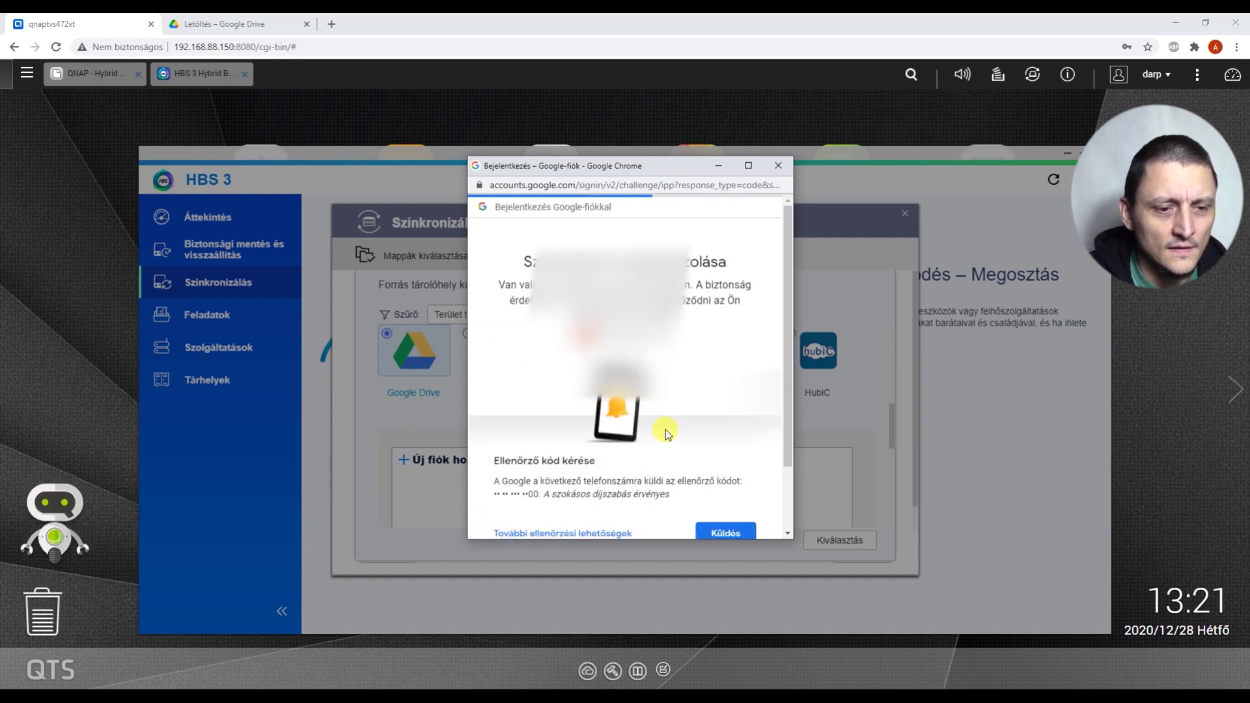
{"action": "scroll", "coordinate": [657, 430], "scroll_direction": "down", "scroll_amount": 2}
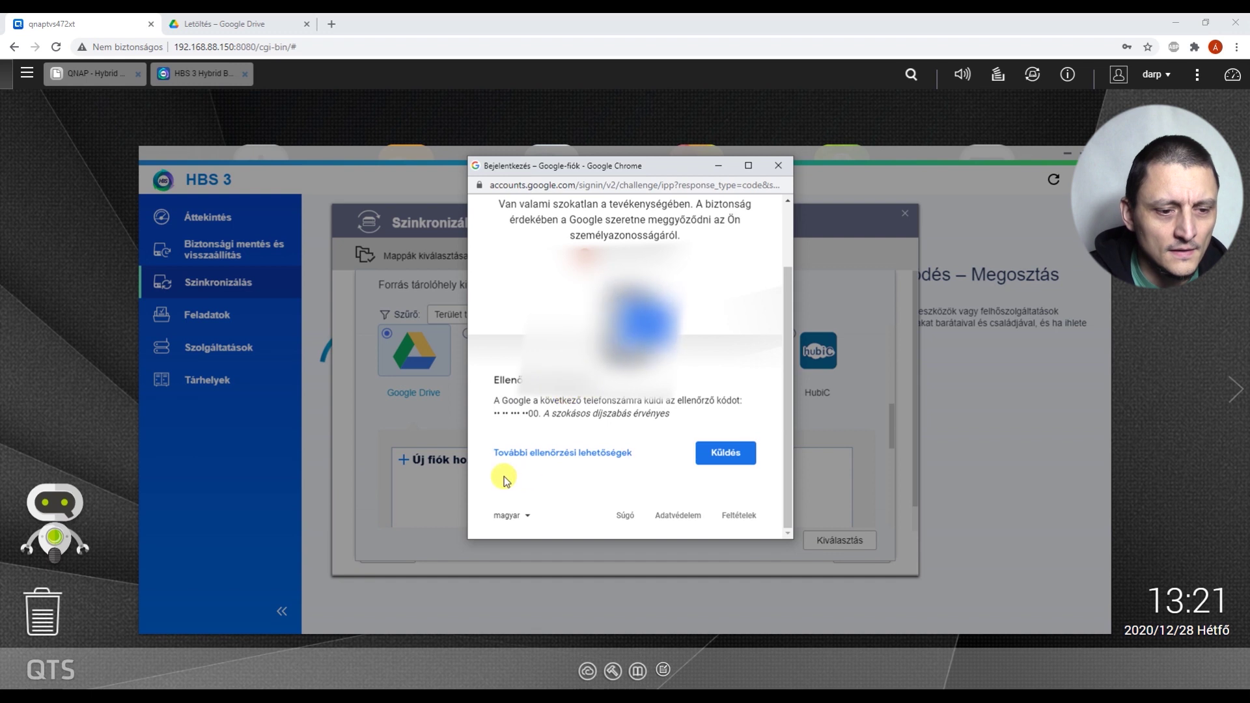
{"action": "left_click", "coordinate": [727, 460]}
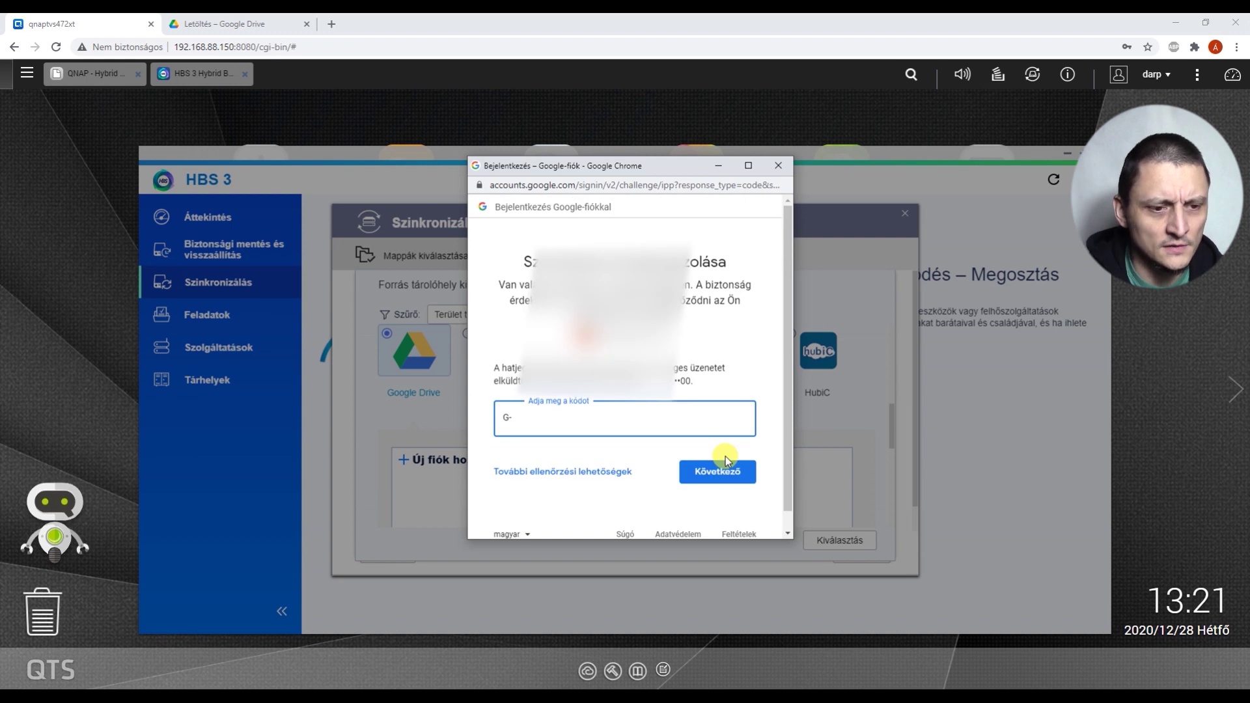
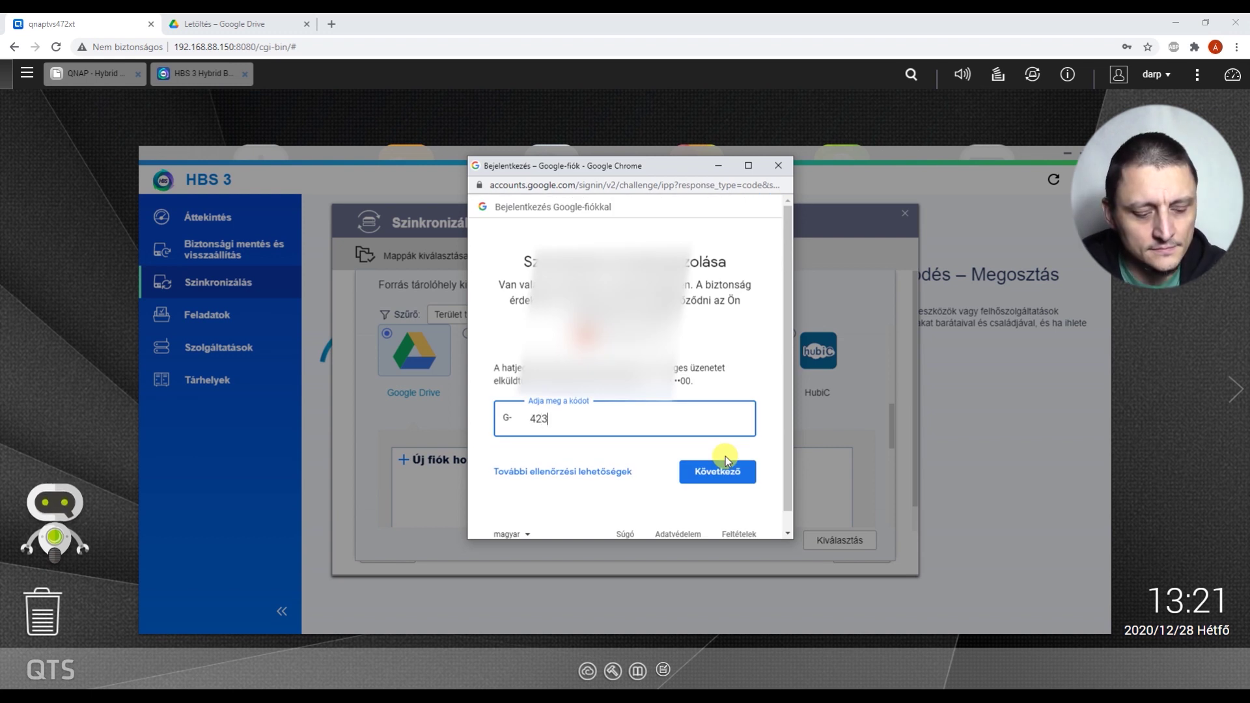
{"action": "key", "text": "Return"}
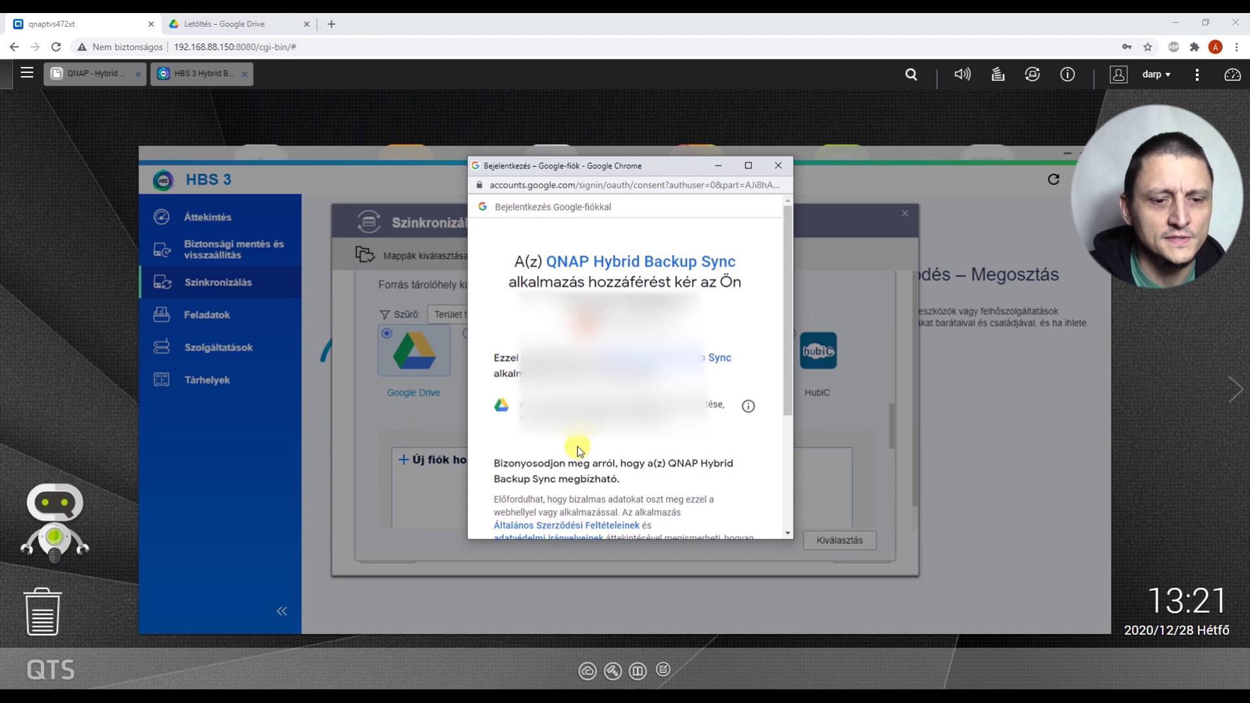
Step: Grant QNAP Hybrid Backup Sync access to Google Drive
{"action": "scroll", "coordinate": [577, 446], "scroll_direction": "down", "scroll_amount": 1}
{"action": "scroll", "coordinate": [577, 449], "scroll_direction": "up", "scroll_amount": 1}
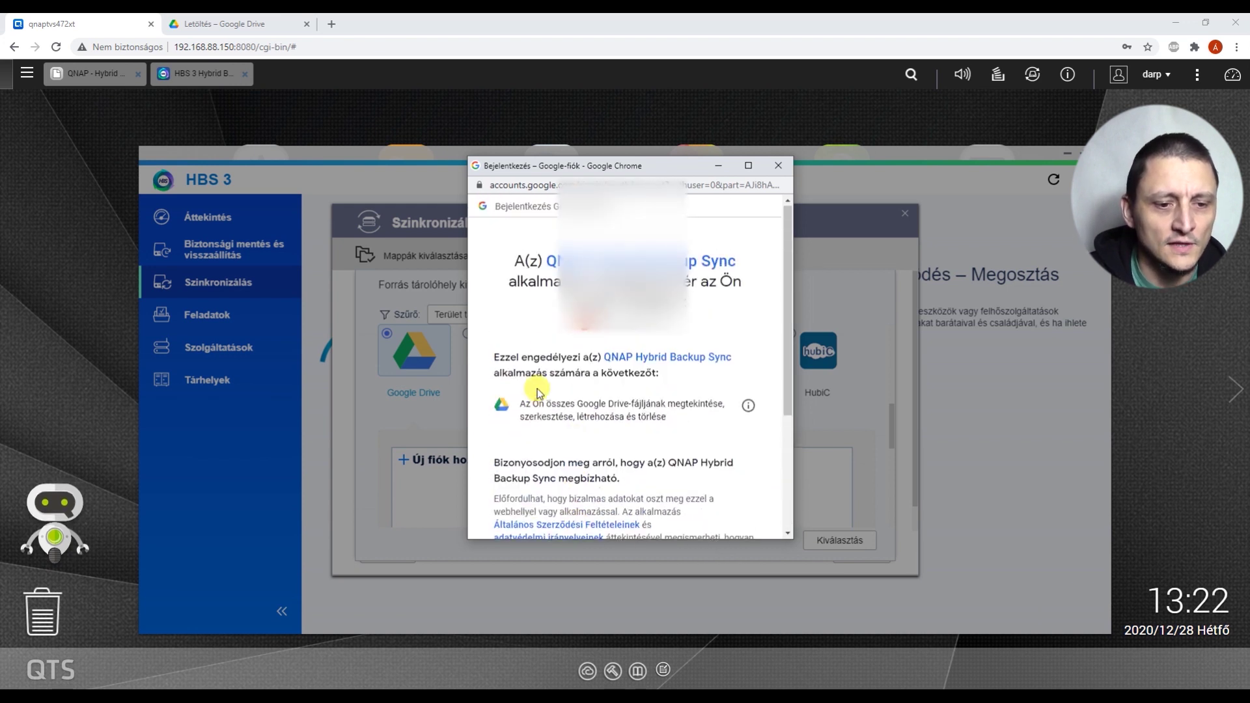
{"action": "scroll", "coordinate": [531, 384], "scroll_direction": "down", "scroll_amount": 5}
{"action": "left_click", "coordinate": [689, 456]}
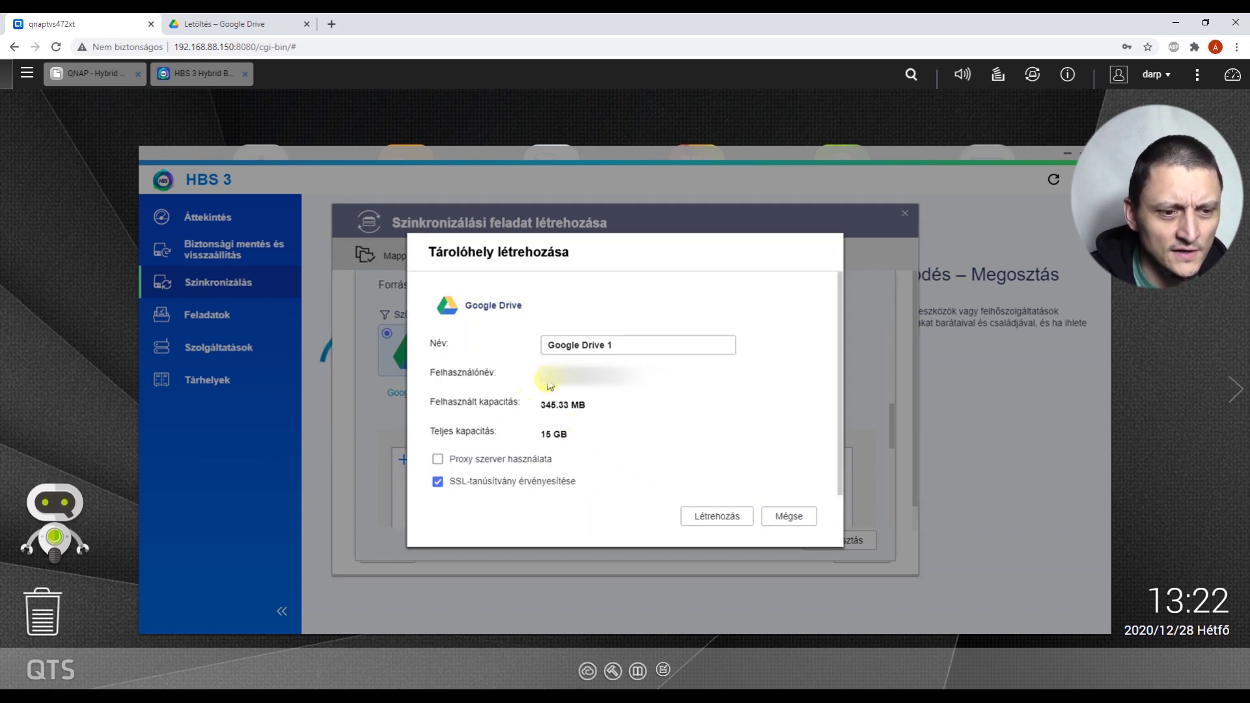
Step: Create the Google Drive 1 storage space and confirm it as the task's cloud storage
{"action": "left_click", "coordinate": [716, 519]}
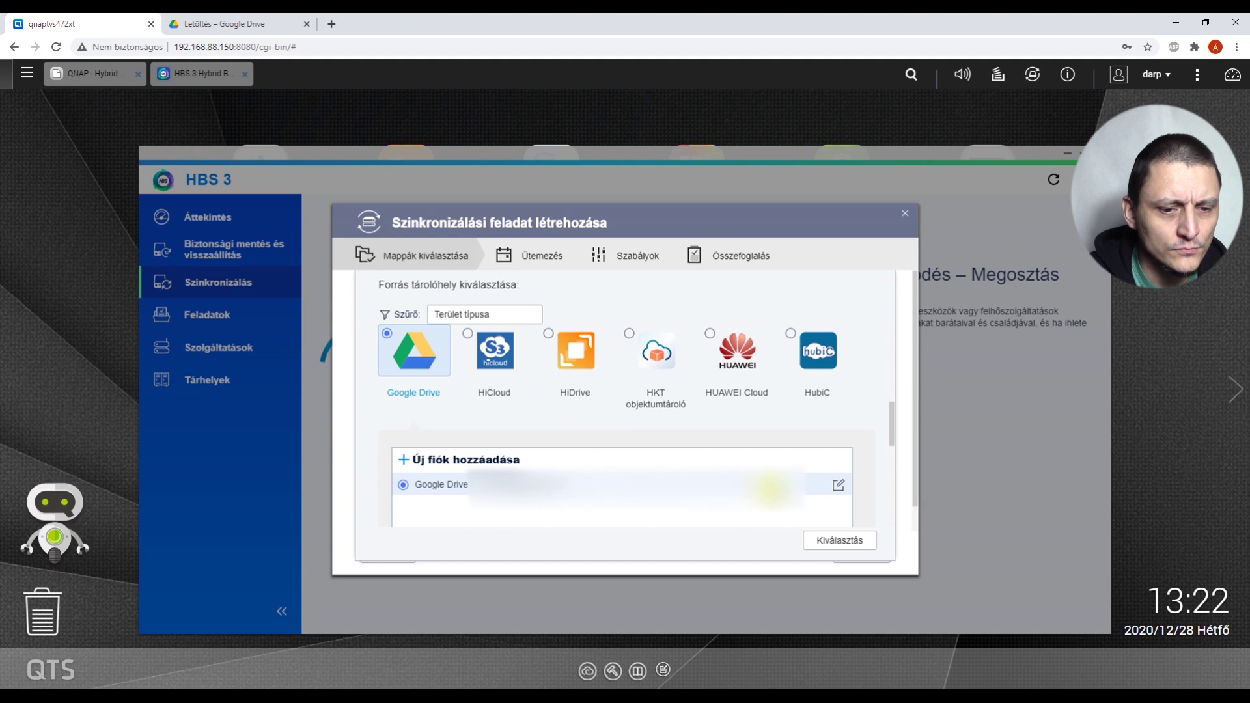
{"action": "left_click", "coordinate": [824, 549]}
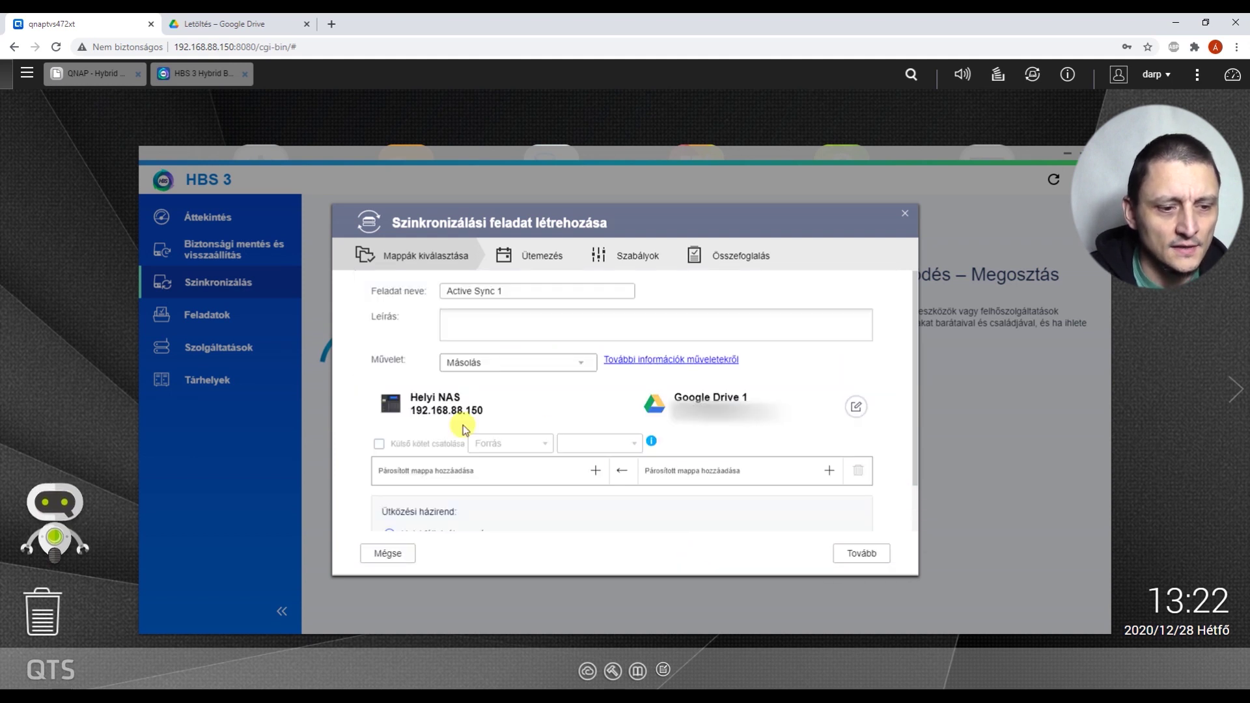
{"action": "left_click", "coordinate": [470, 365]}
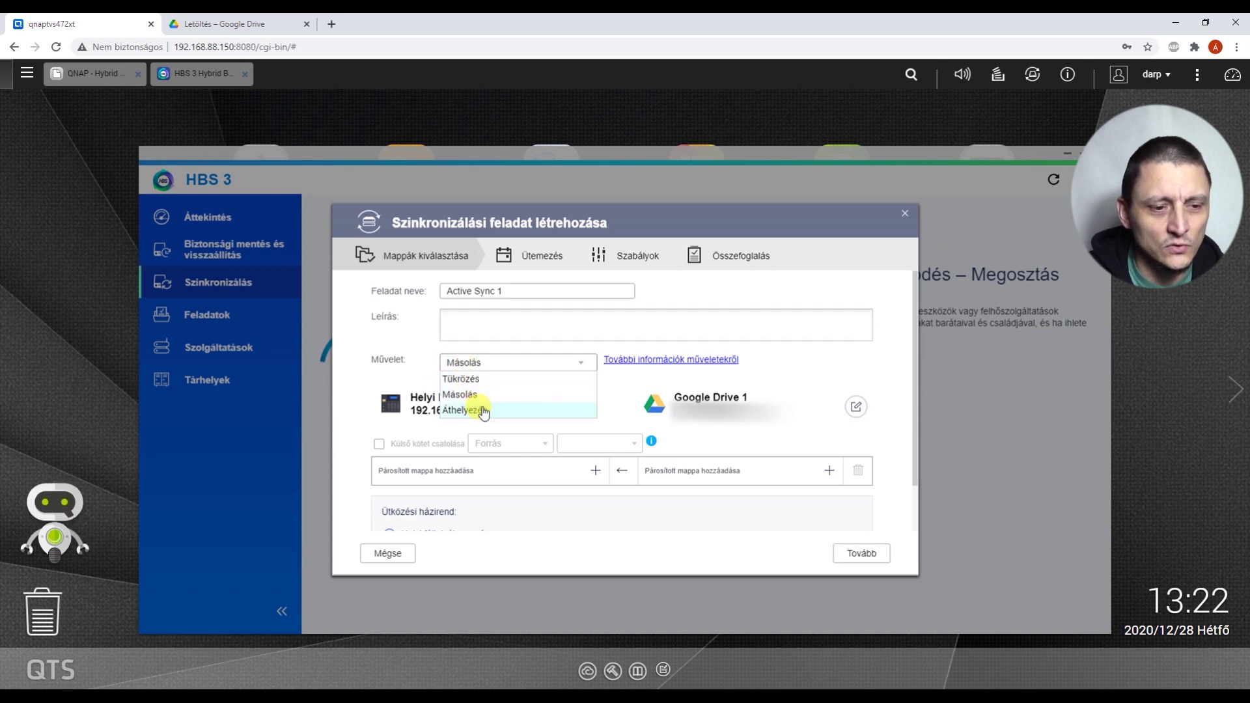
{"action": "left_click", "coordinate": [383, 337]}
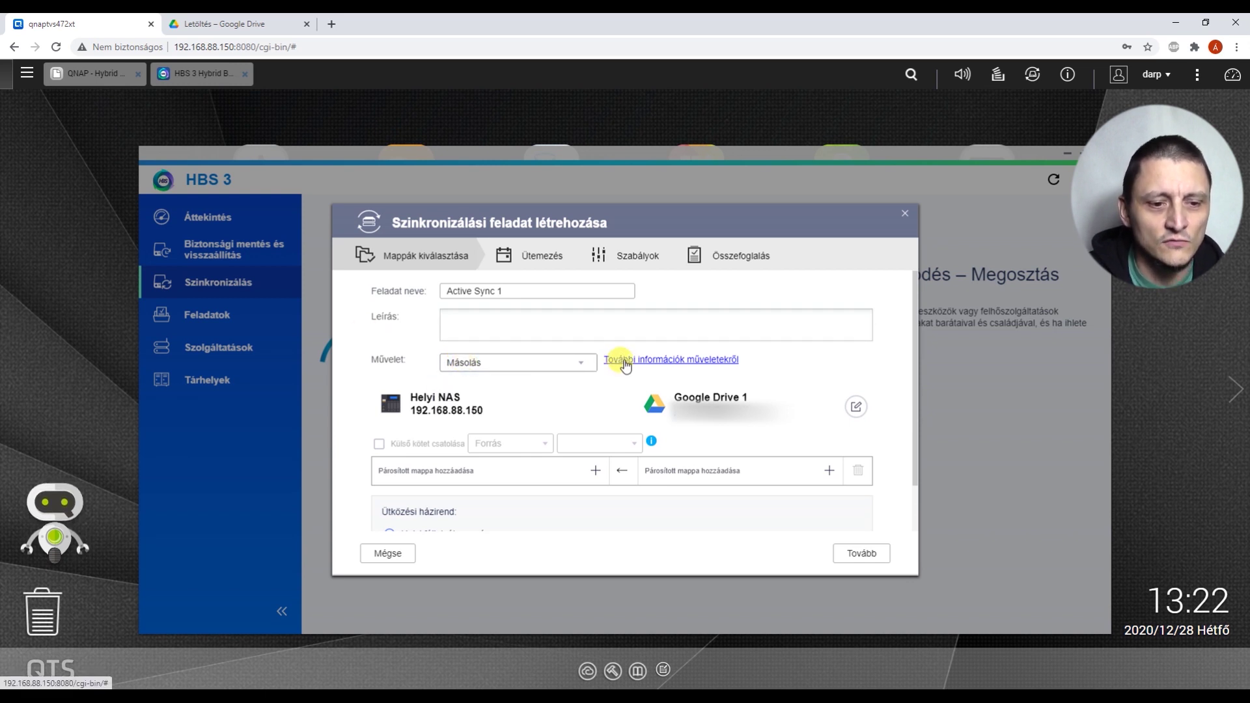
{"action": "left_click", "coordinate": [625, 363]}
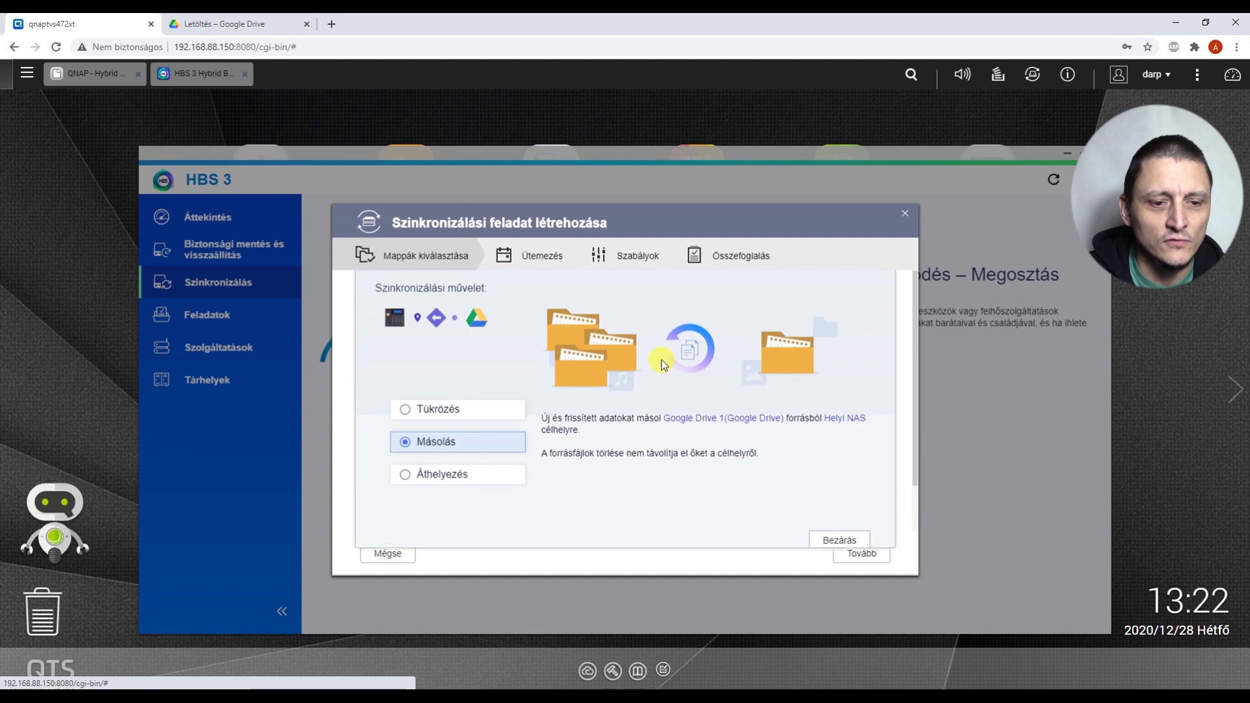
{"action": "left_click", "coordinate": [422, 412]}
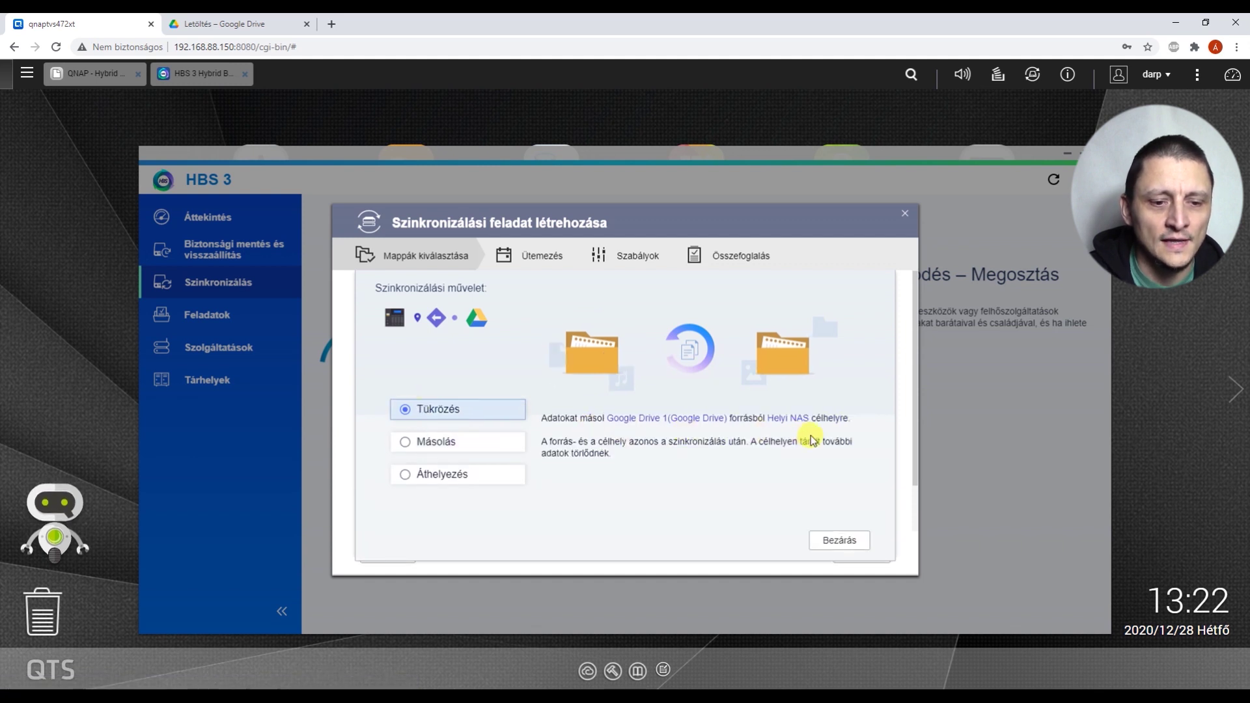
{"action": "left_click", "coordinate": [403, 445]}
{"action": "left_click", "coordinate": [412, 475]}
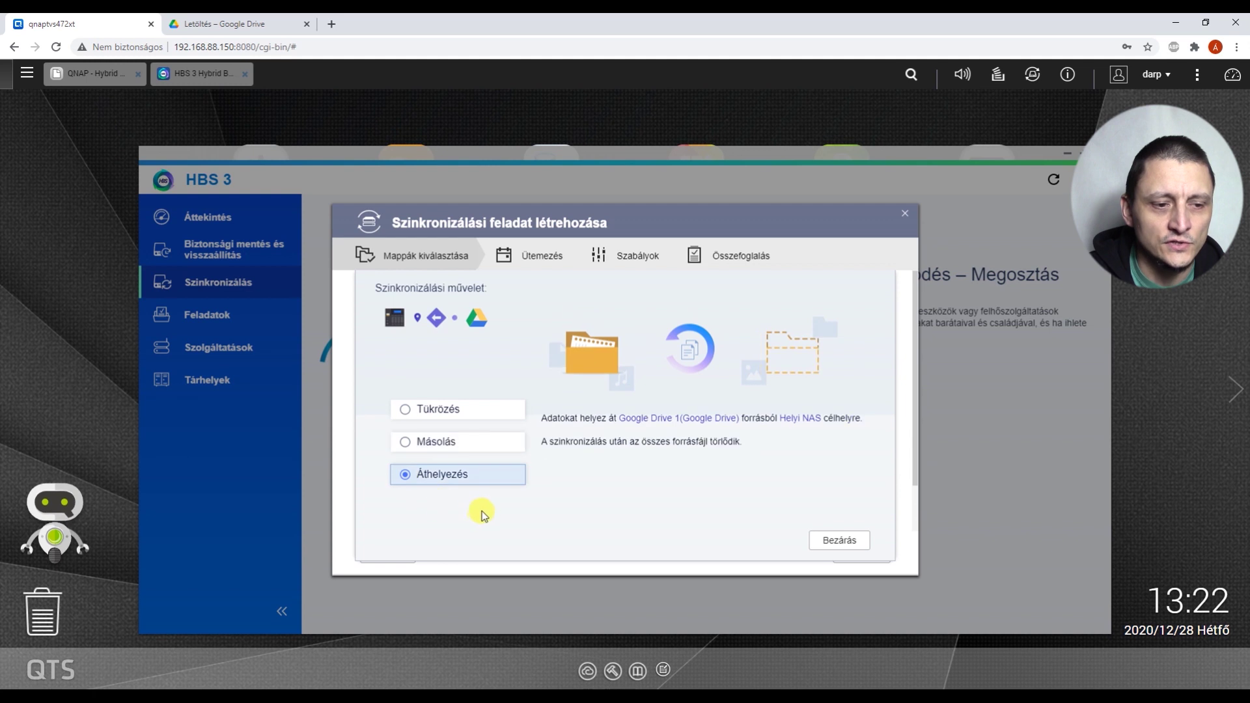
{"action": "left_click", "coordinate": [833, 540]}
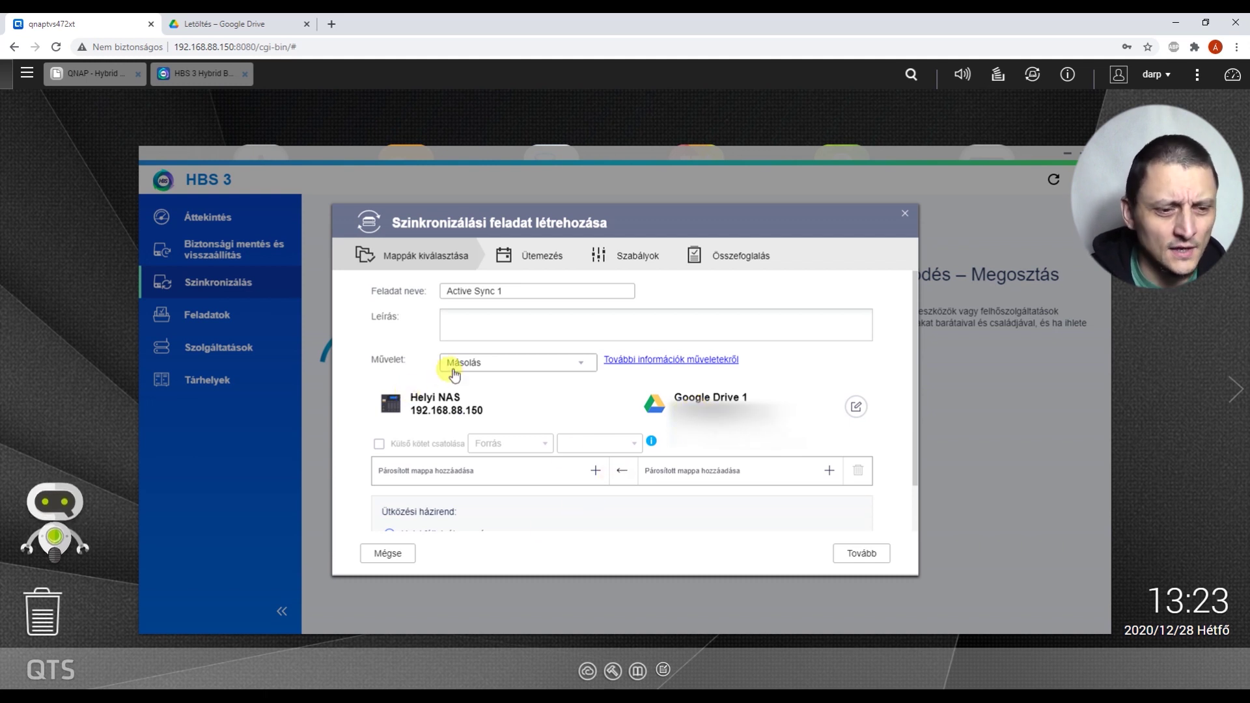
{"action": "scroll", "coordinate": [562, 471], "scroll_direction": "down", "scroll_amount": 1}
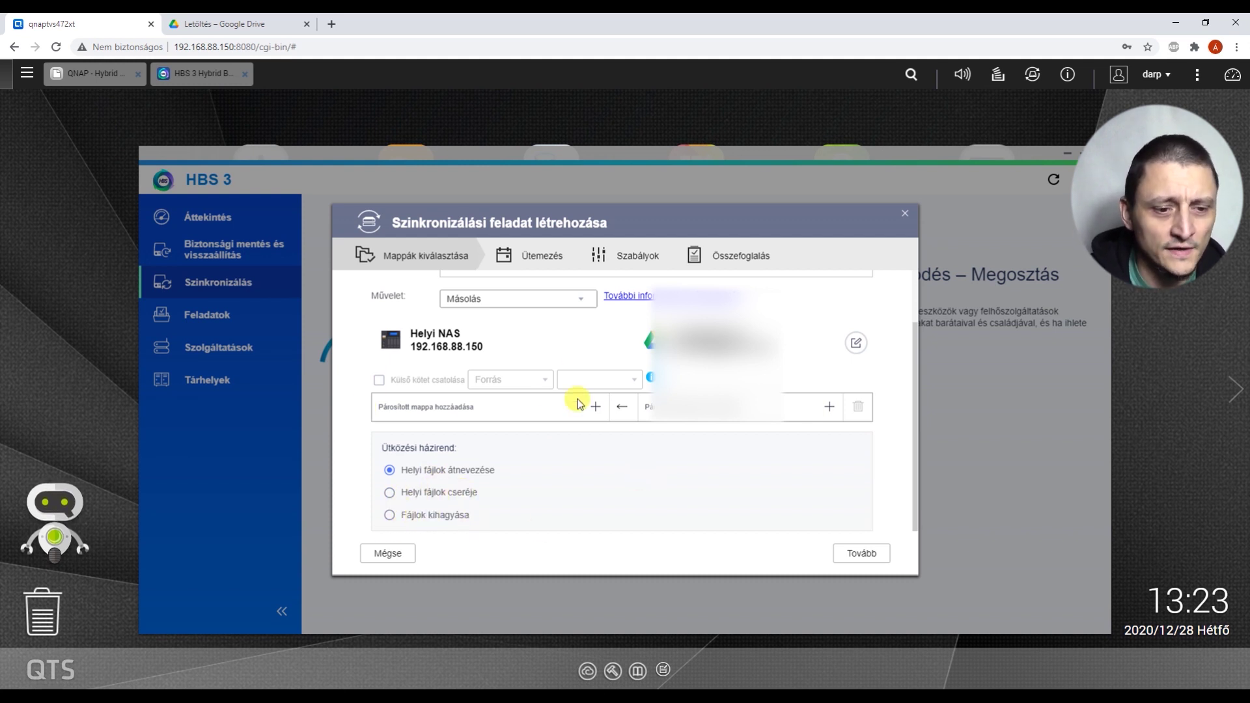
{"action": "left_click", "coordinate": [864, 554]}
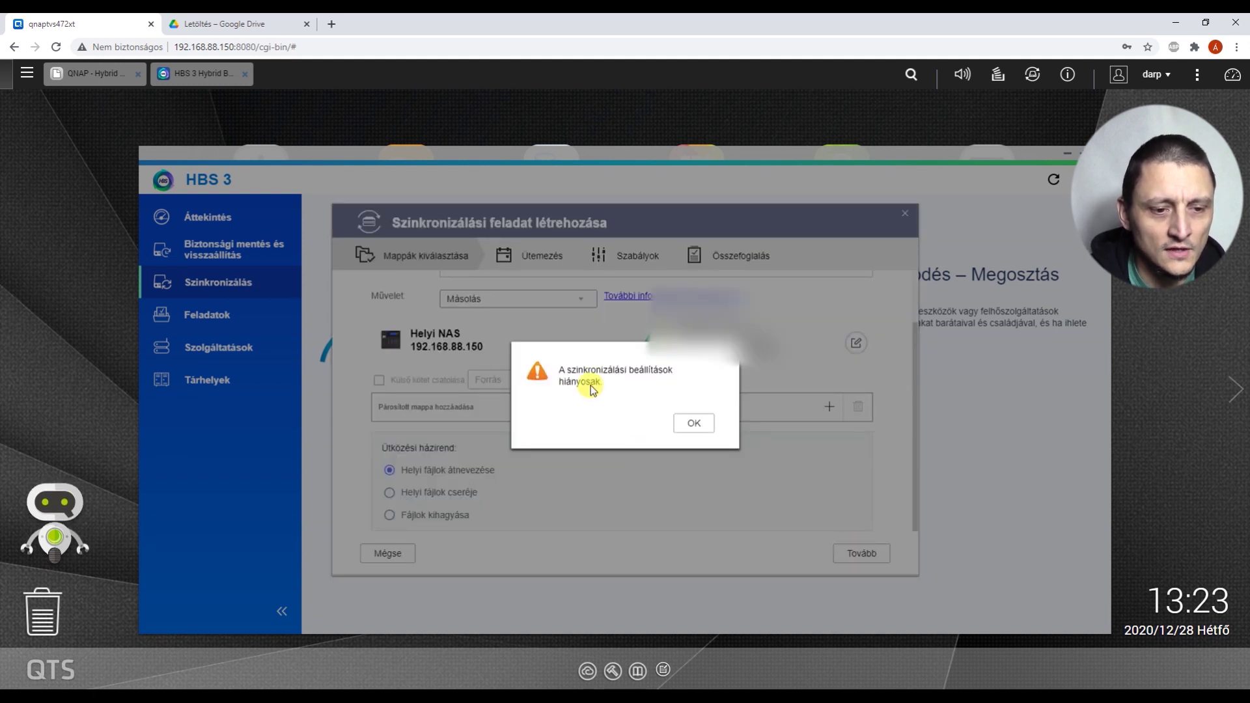
{"action": "left_click", "coordinate": [693, 424]}
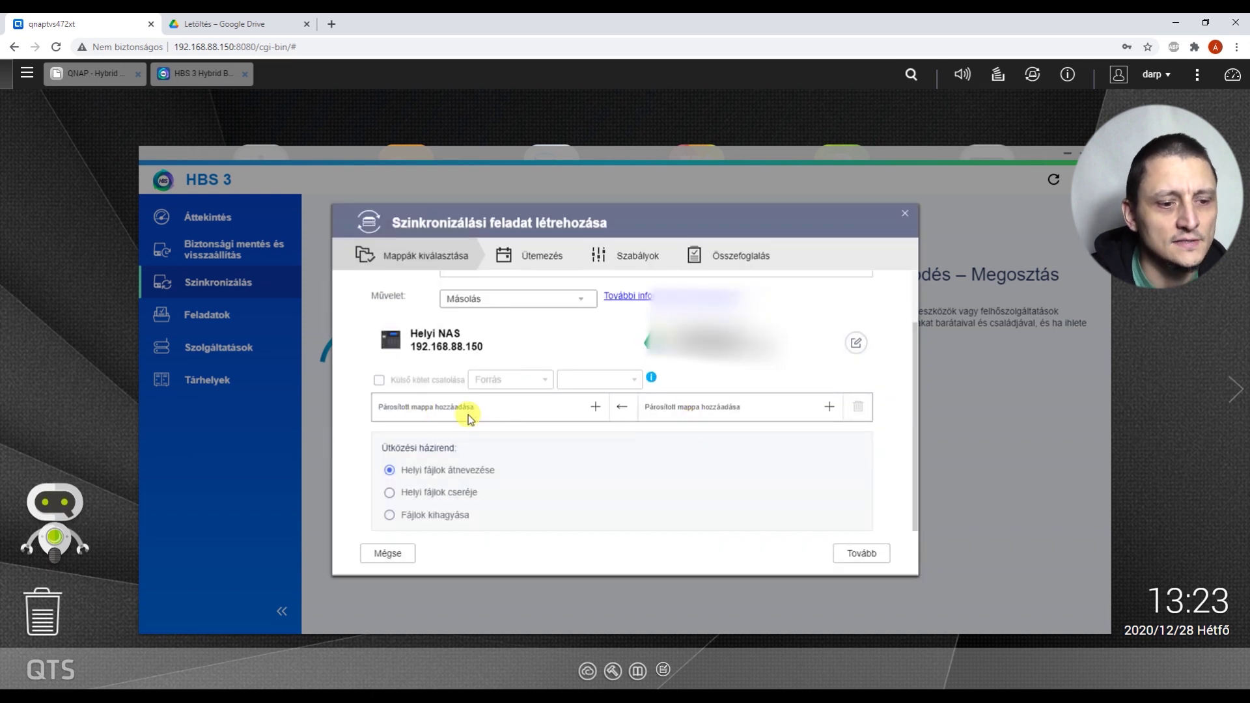
Step: Choose Public/proba-active as the local NAS folder
{"action": "left_click", "coordinate": [595, 407]}
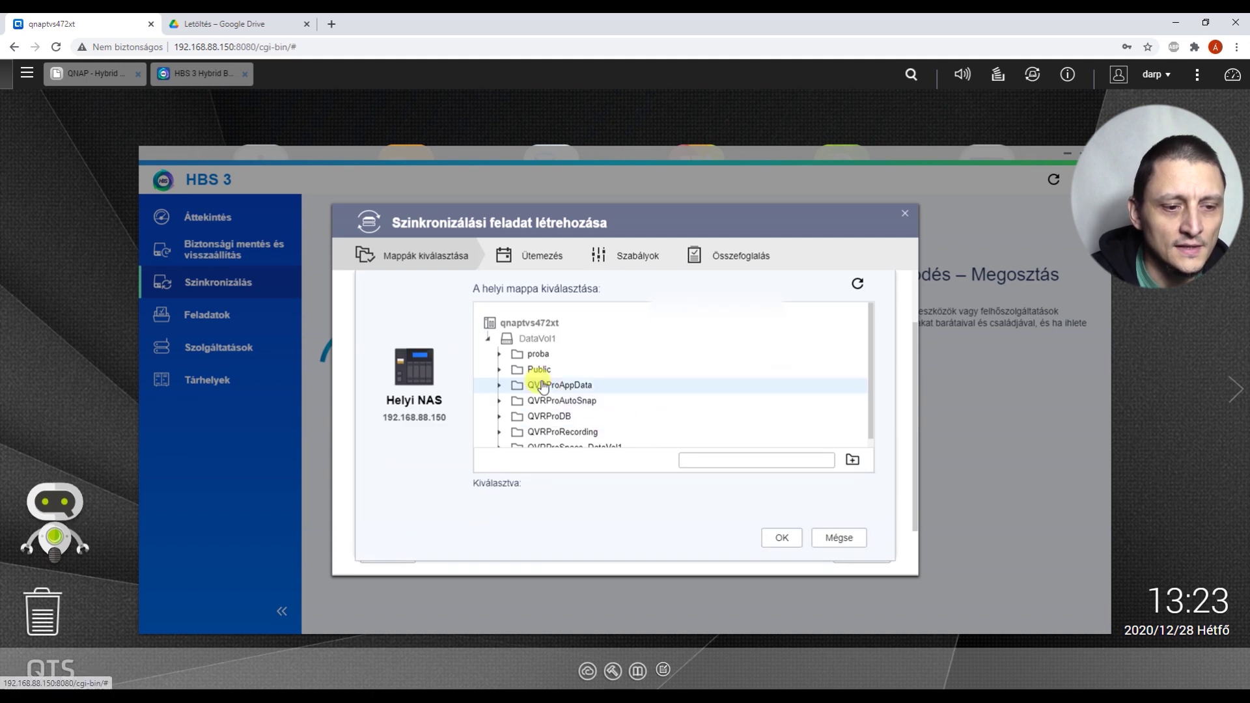
{"action": "left_click", "coordinate": [500, 369]}
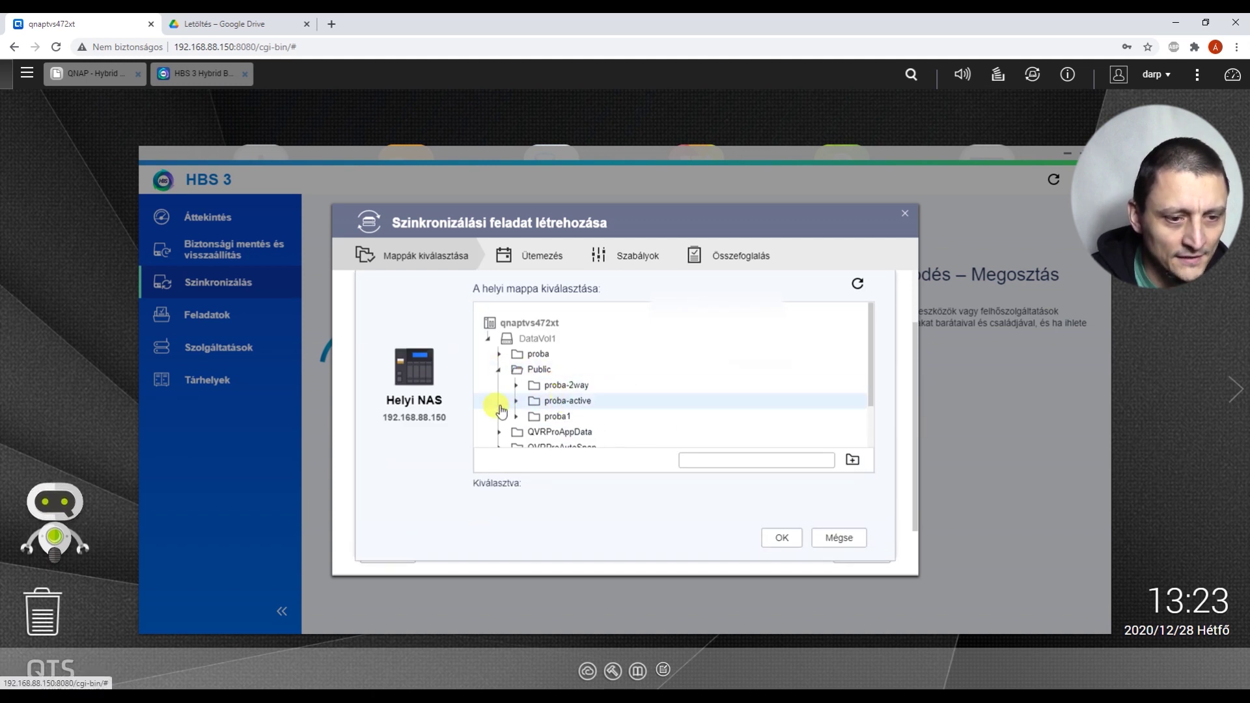
{"action": "left_click", "coordinate": [561, 406]}
{"action": "left_click", "coordinate": [778, 540]}
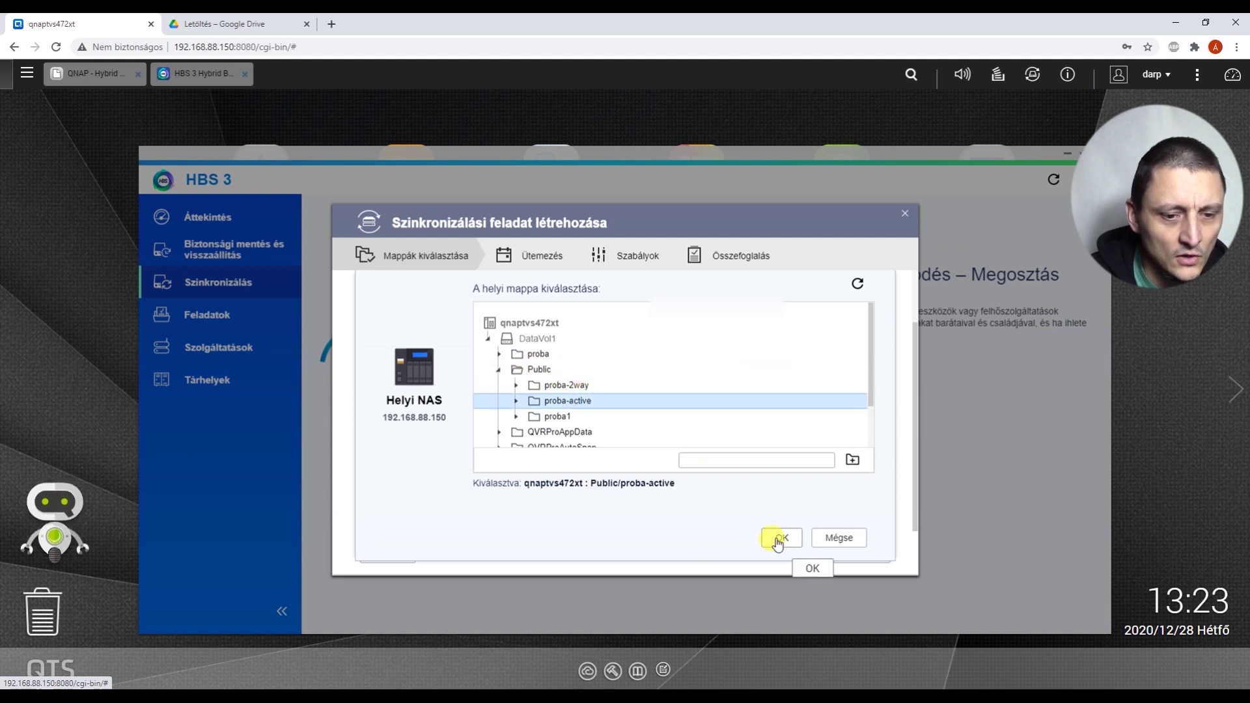
Step: Choose /My Drive/proba-active as the paired Google Drive folder
{"action": "left_click", "coordinate": [843, 406]}
{"action": "left_click", "coordinate": [827, 410]}
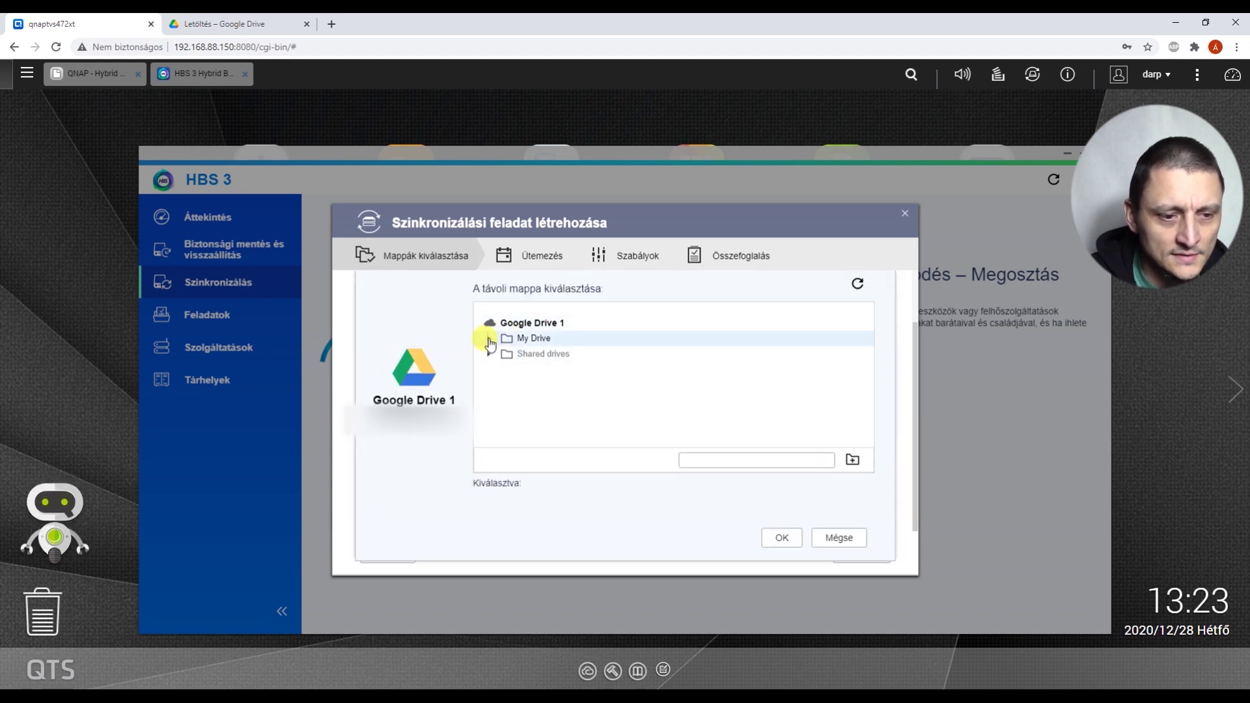
{"action": "left_click", "coordinate": [489, 339]}
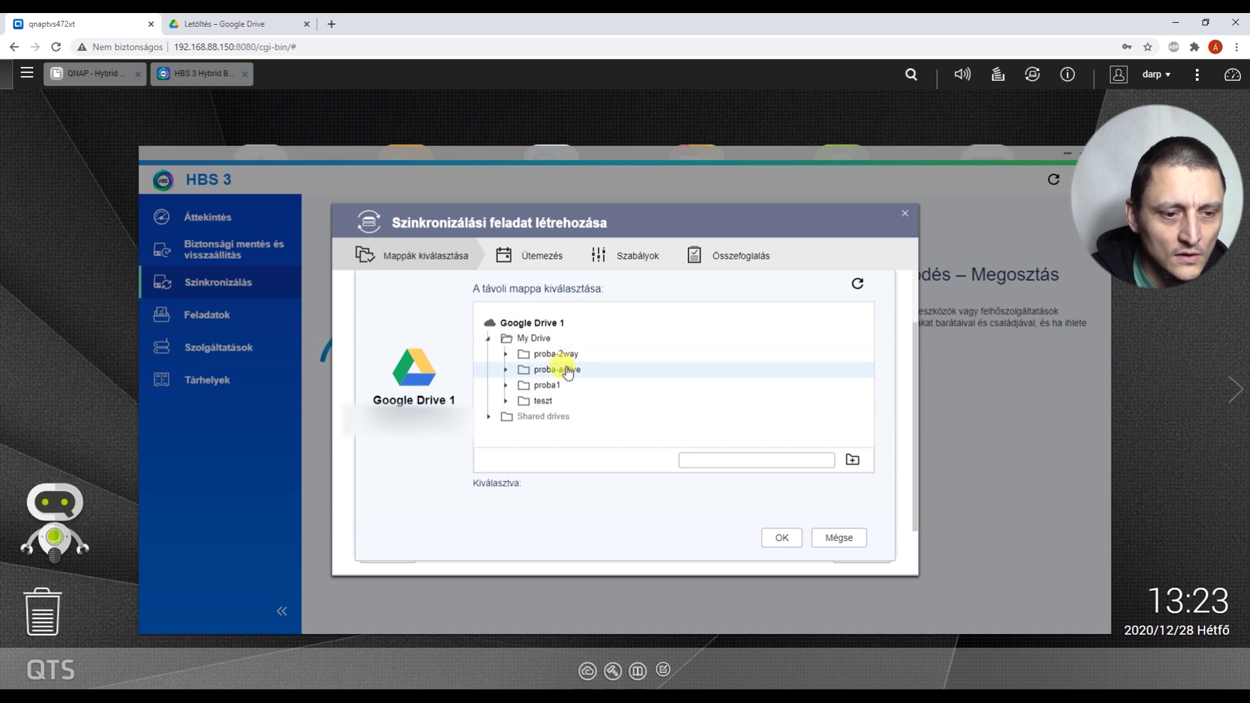
{"action": "left_click", "coordinate": [567, 369]}
{"action": "left_click", "coordinate": [781, 539]}
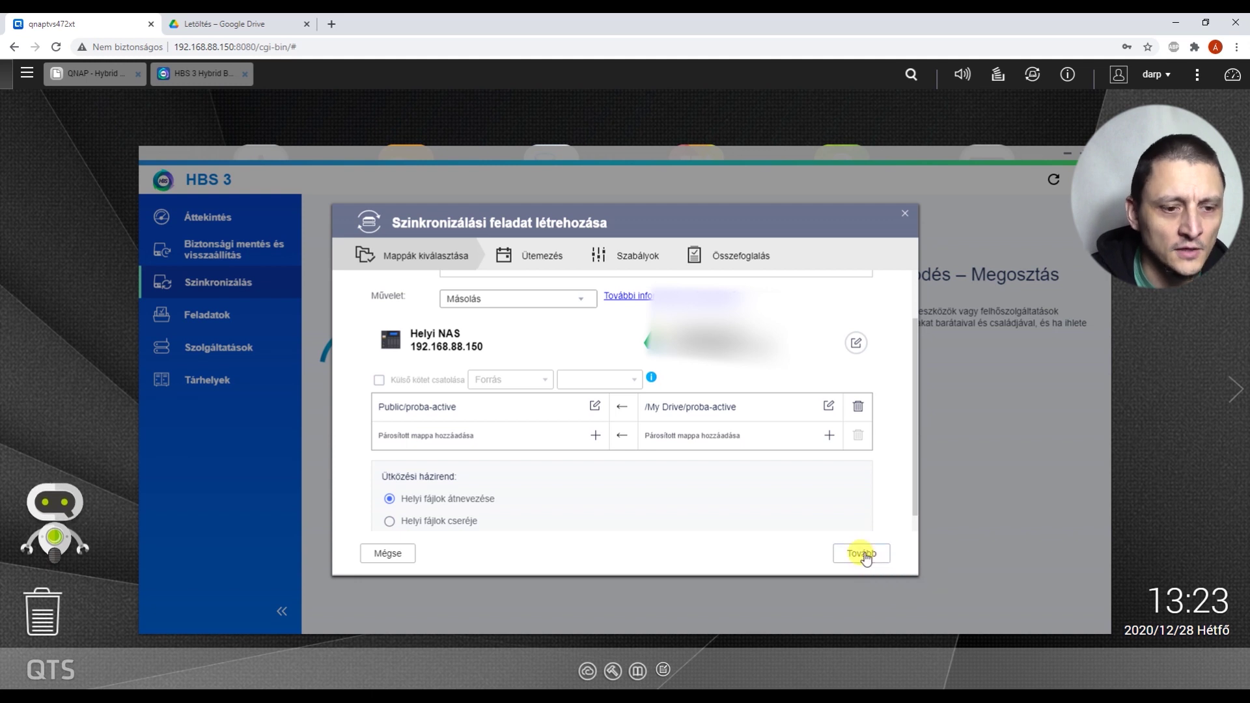
Step: On the Ütemezés step, compare the real-time and timed schedule options
{"action": "left_click", "coordinate": [862, 553]}
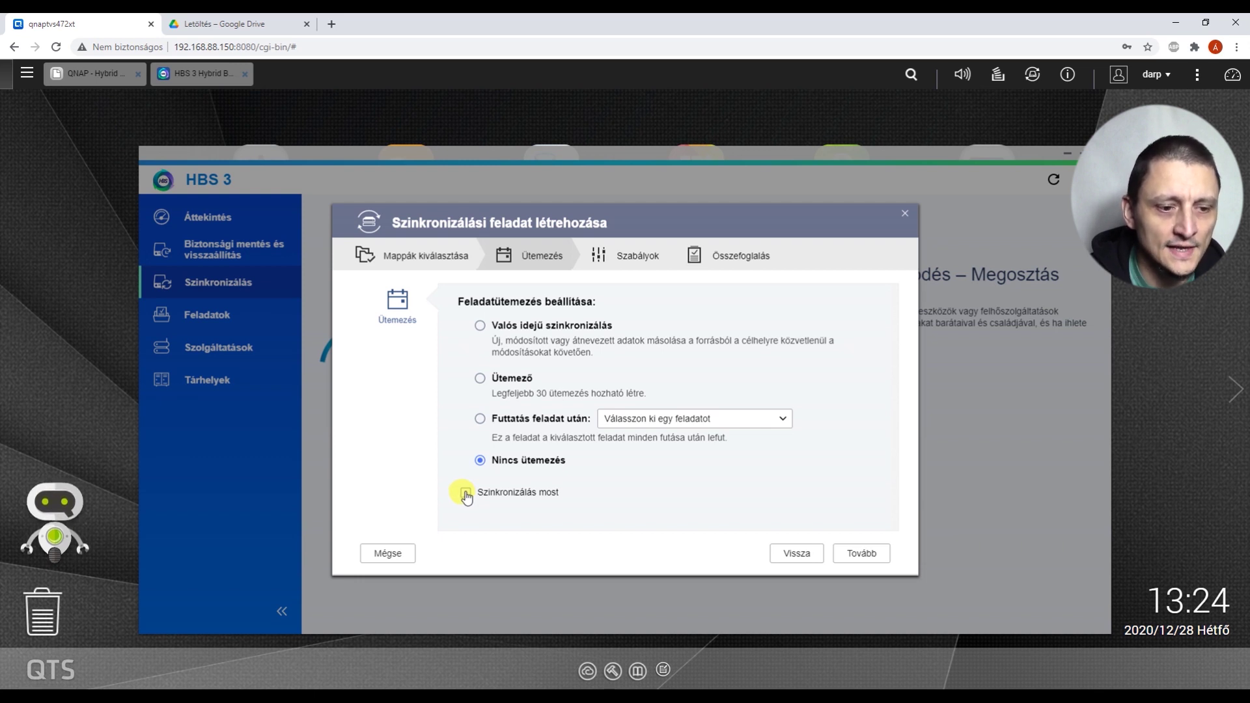
{"action": "left_click", "coordinate": [479, 326]}
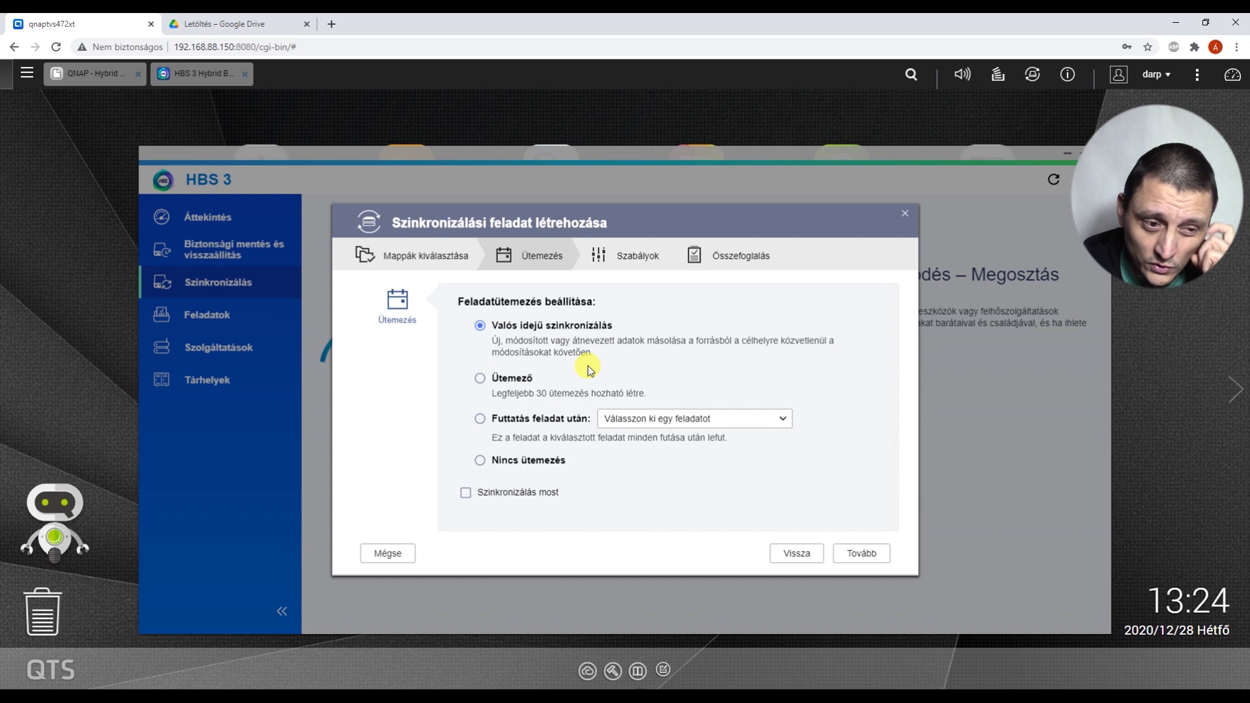
{"action": "left_click", "coordinate": [480, 377]}
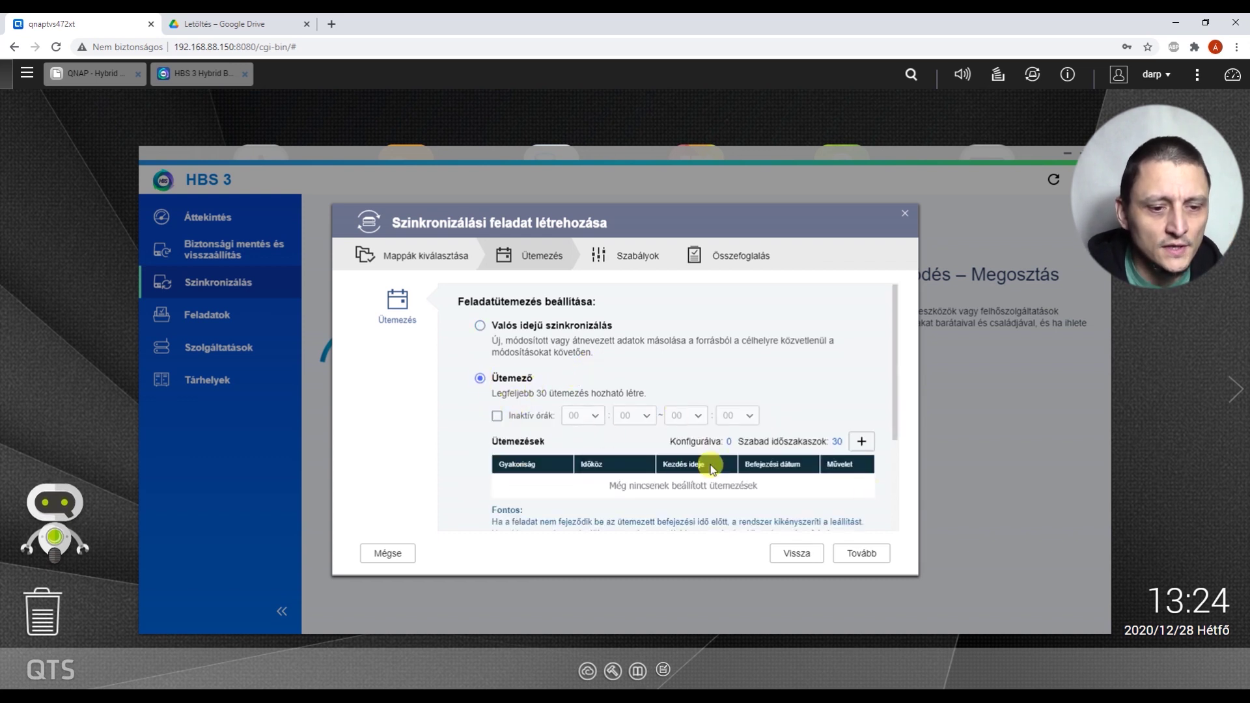
{"action": "scroll", "coordinate": [624, 442], "scroll_direction": "down", "scroll_amount": 1}
{"action": "scroll", "coordinate": [623, 442], "scroll_direction": "down", "scroll_amount": 1}
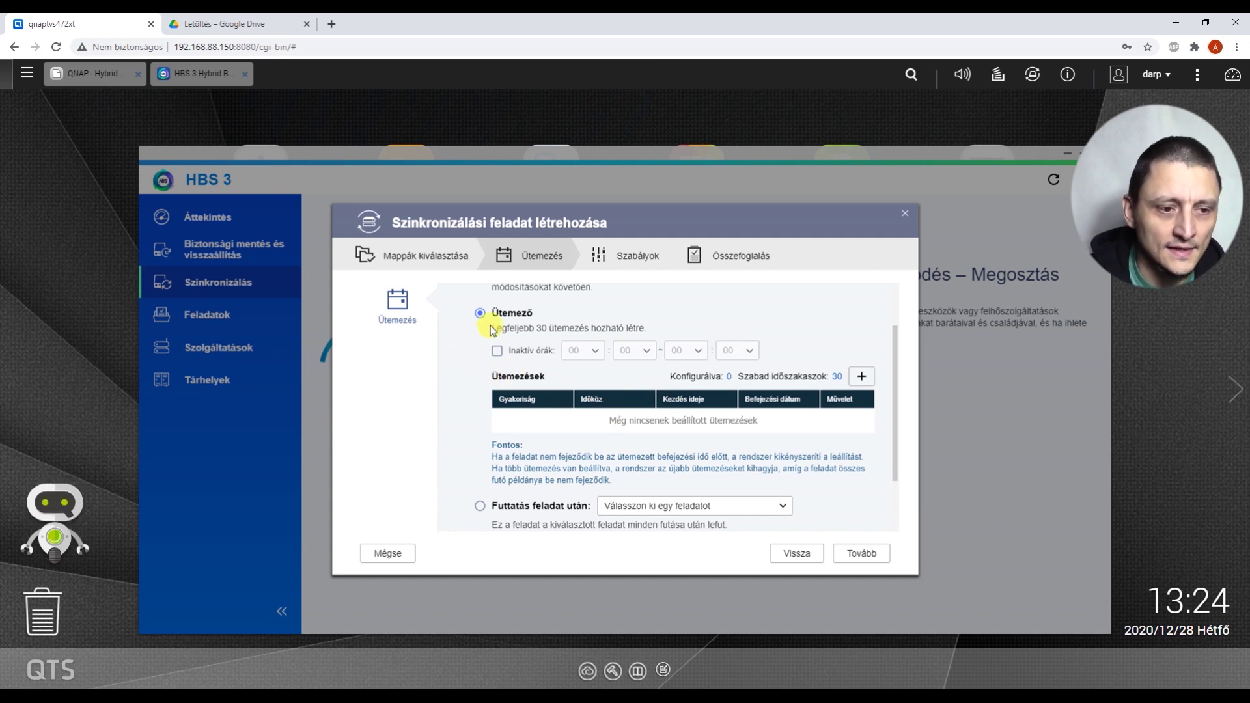
{"action": "scroll", "coordinate": [539, 410], "scroll_direction": "down", "scroll_amount": 1}
{"action": "scroll", "coordinate": [540, 415], "scroll_direction": "up", "scroll_amount": 2}
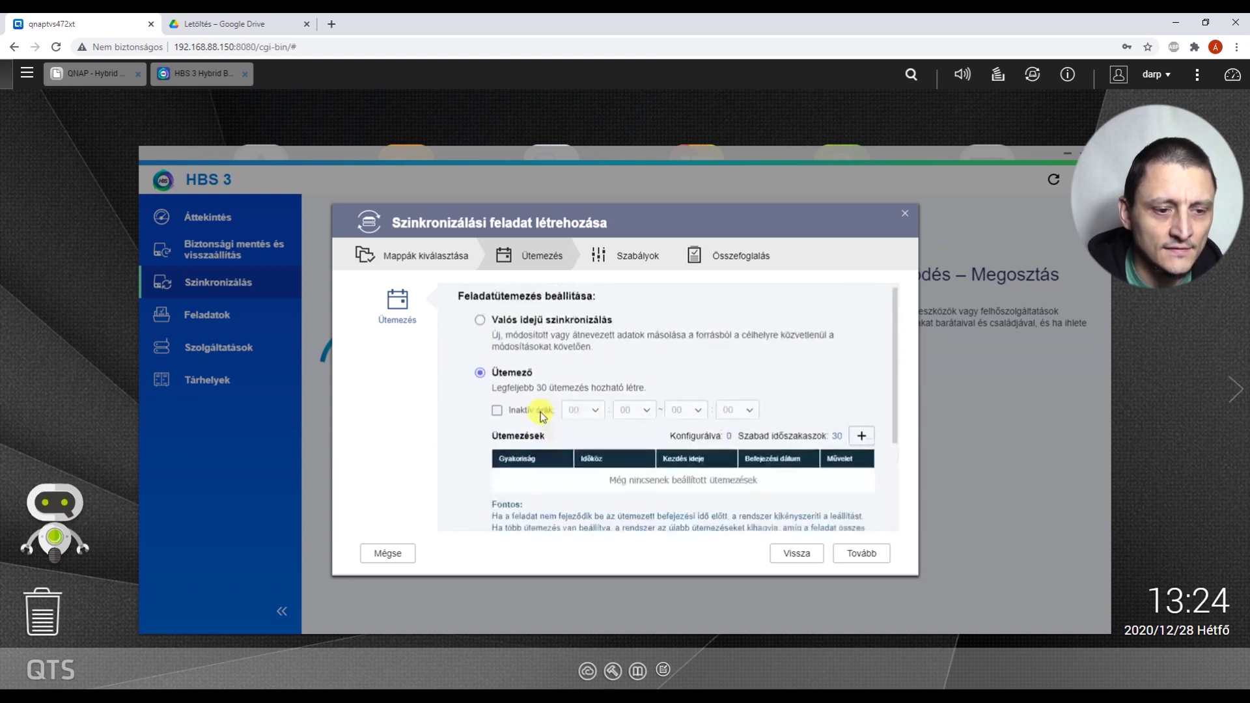
{"action": "scroll", "coordinate": [665, 390], "scroll_direction": "down", "scroll_amount": 2}
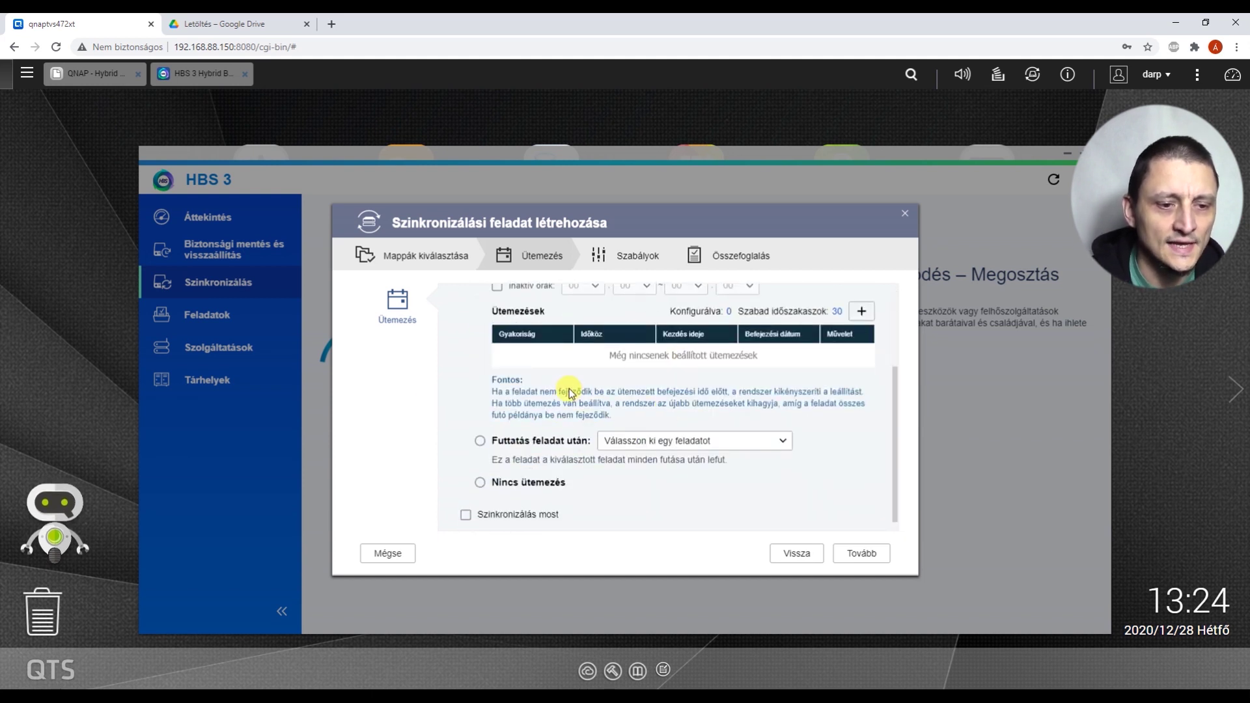
{"action": "scroll", "coordinate": [568, 393], "scroll_direction": "up", "scroll_amount": 2}
{"action": "scroll", "coordinate": [501, 384], "scroll_direction": "down", "scroll_amount": 1}
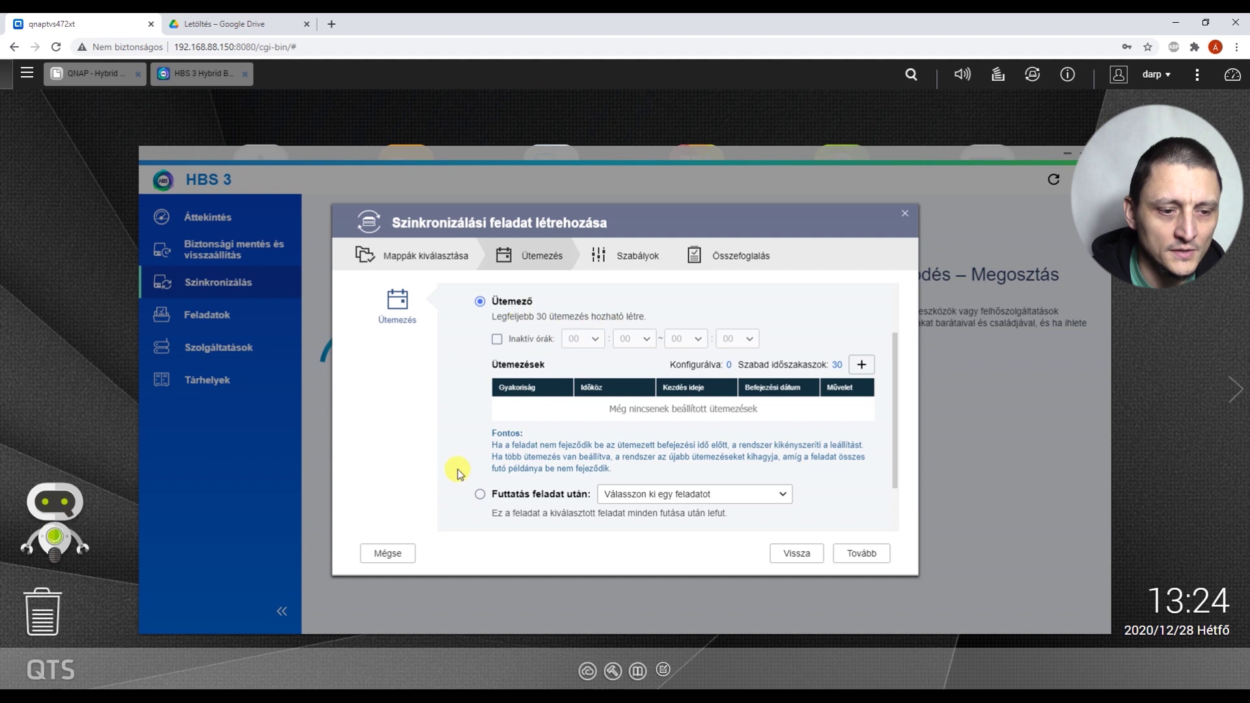
{"action": "scroll", "coordinate": [465, 468], "scroll_direction": "down", "scroll_amount": 1}
{"action": "scroll", "coordinate": [505, 393], "scroll_direction": "up", "scroll_amount": 1}
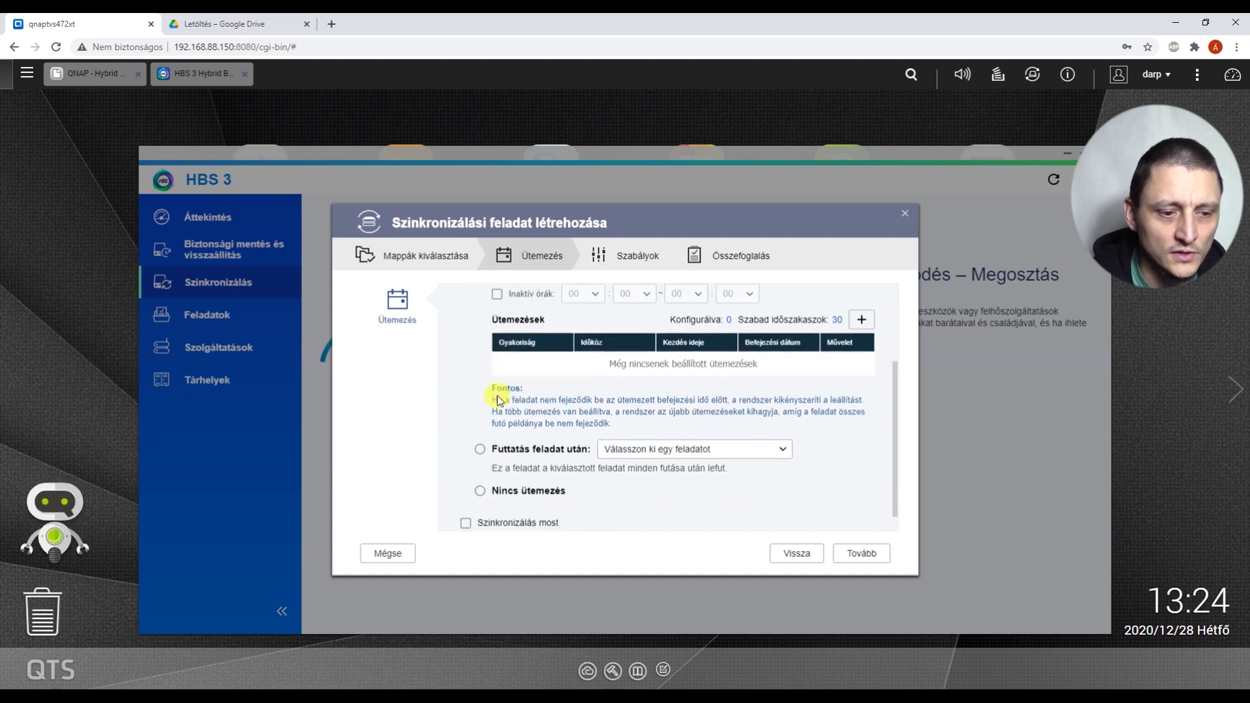
{"action": "scroll", "coordinate": [488, 423], "scroll_direction": "down", "scroll_amount": 1}
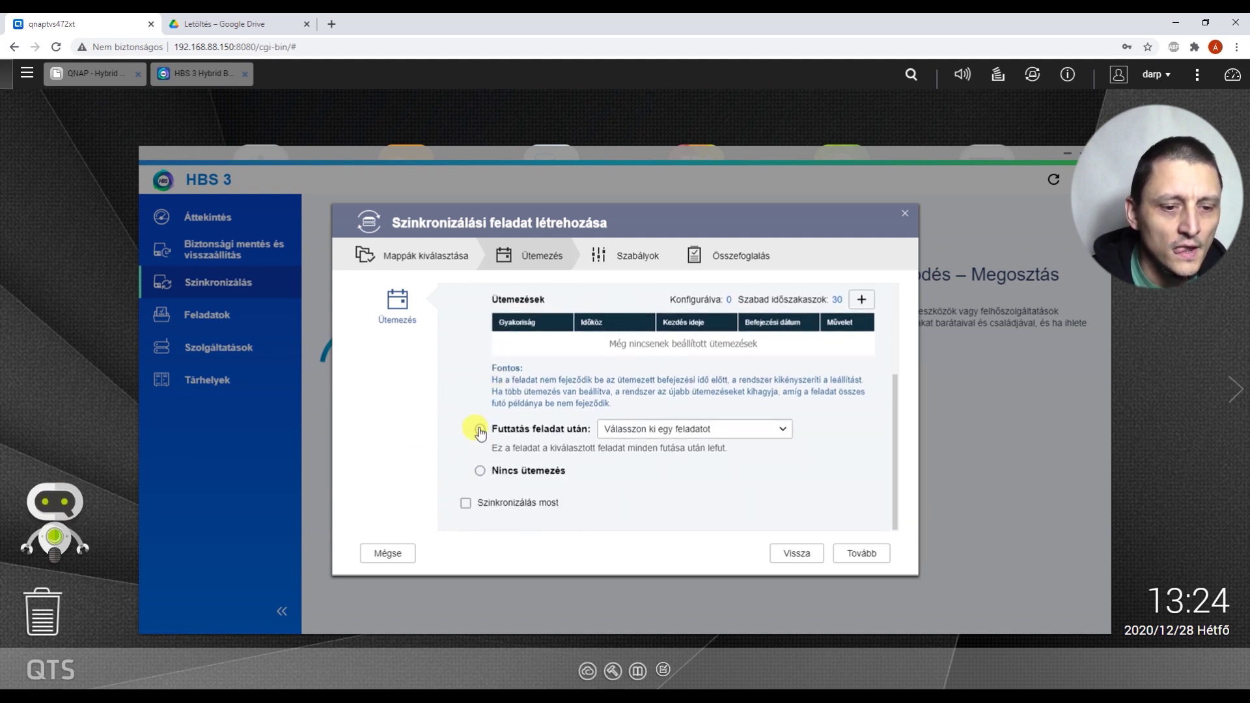
Step: After checking run-after-task, settle on Valós idejű szinkronizálás with Szinkronizálás most ticked
{"action": "left_click", "coordinate": [480, 429]}
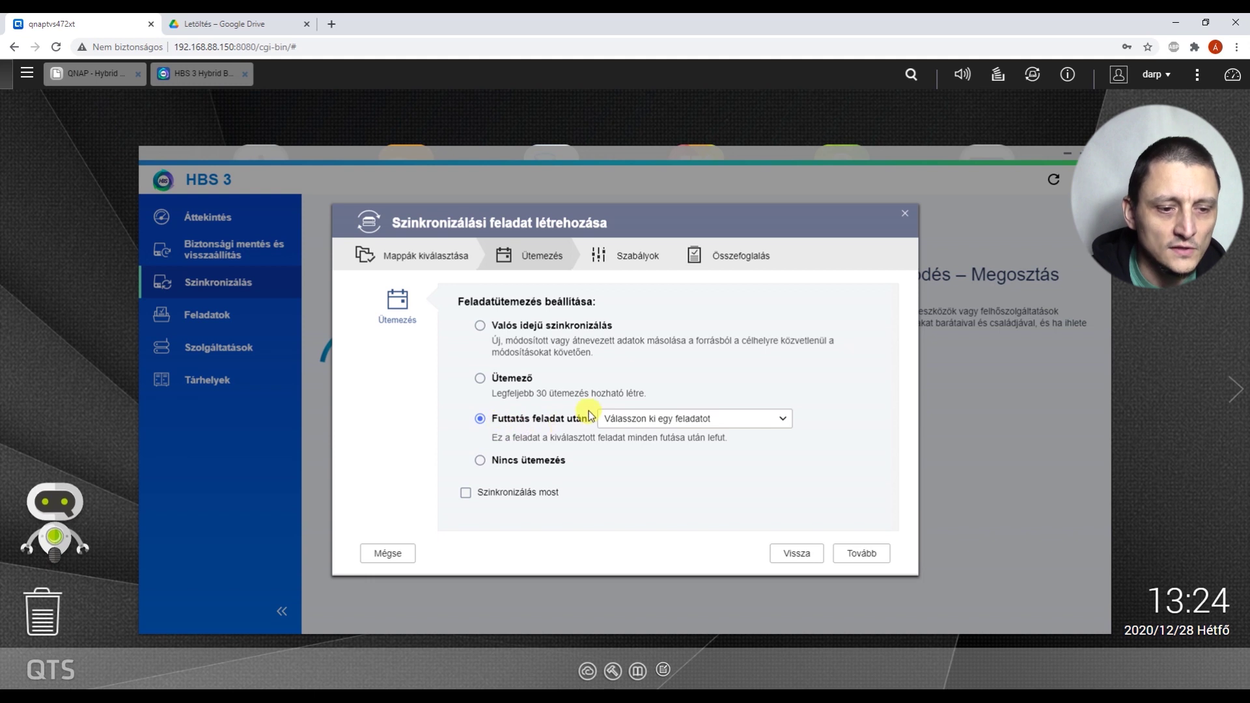
{"action": "left_click", "coordinate": [694, 422]}
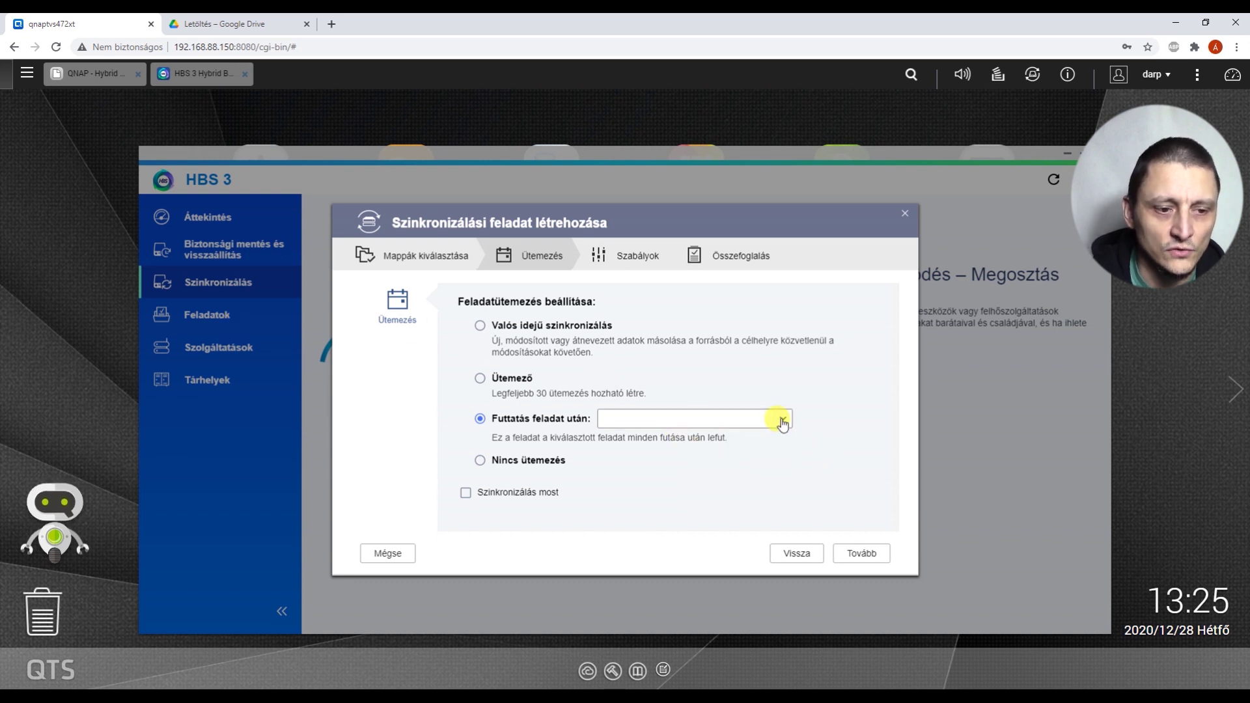
{"action": "left_click", "coordinate": [480, 325]}
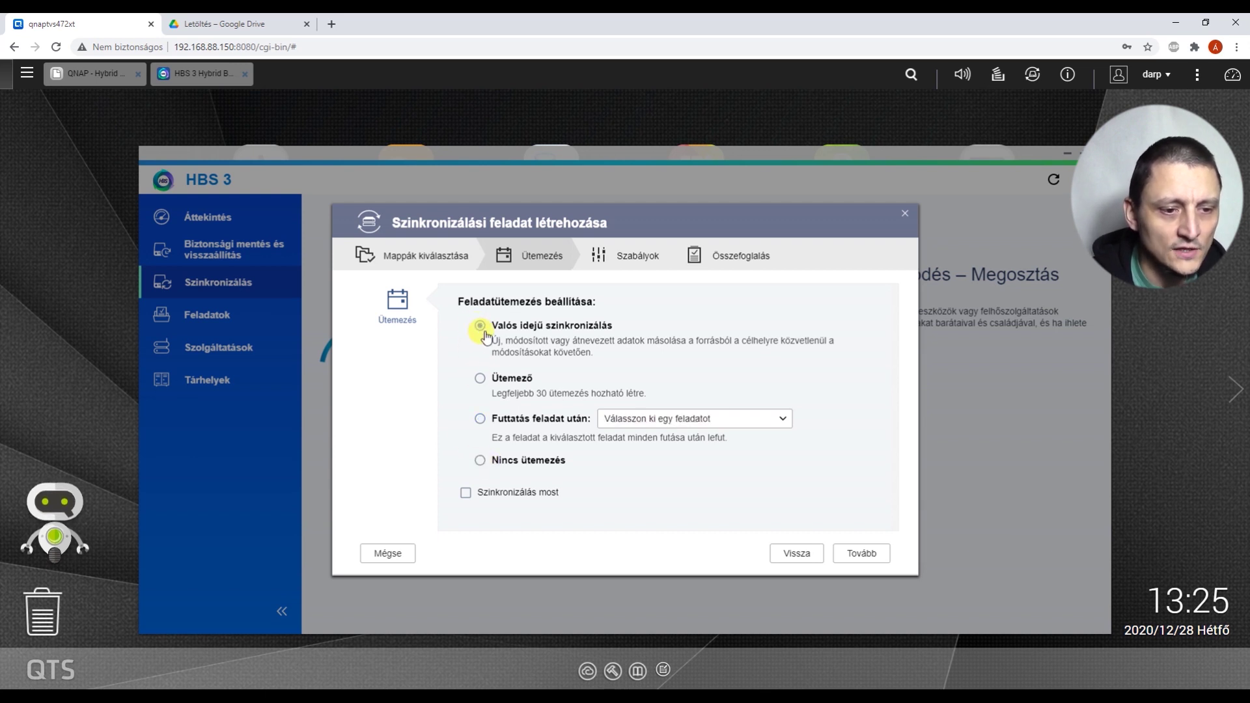
{"action": "left_click", "coordinate": [465, 493]}
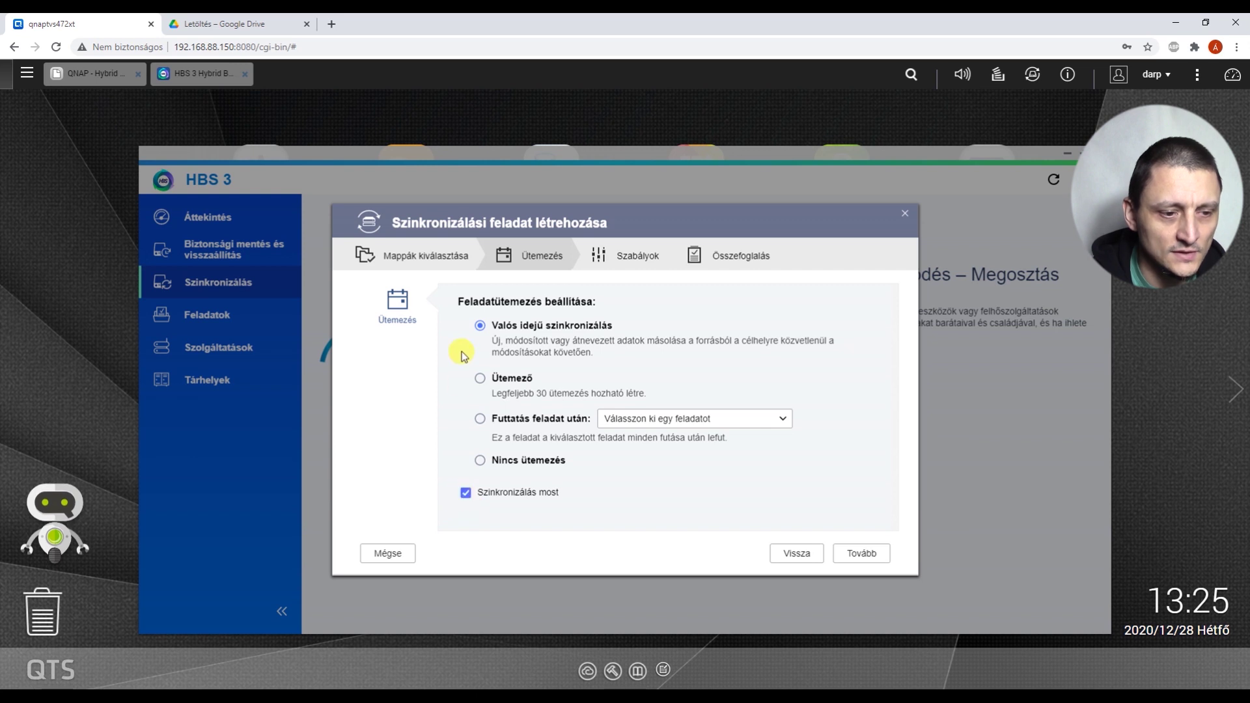
Step: On the Szabályok step, review the Speciális szűrők conditions and cancel without changes
{"action": "left_click", "coordinate": [859, 555]}
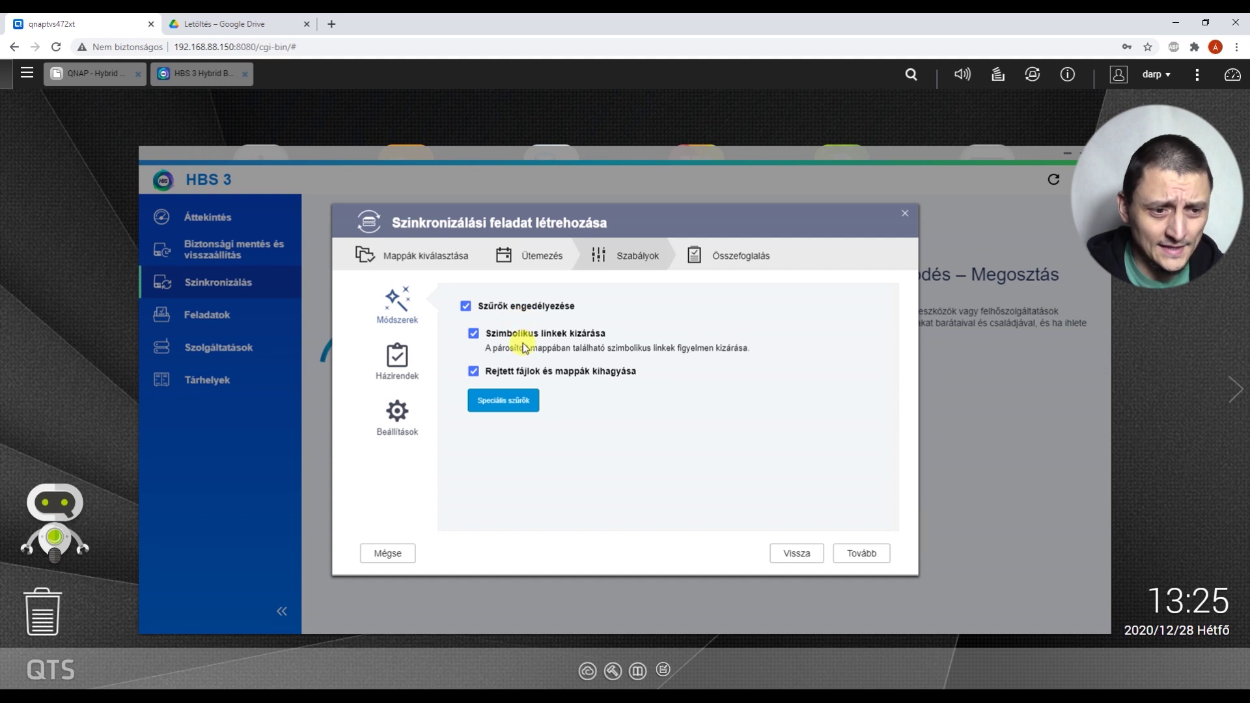
{"action": "left_click", "coordinate": [500, 398]}
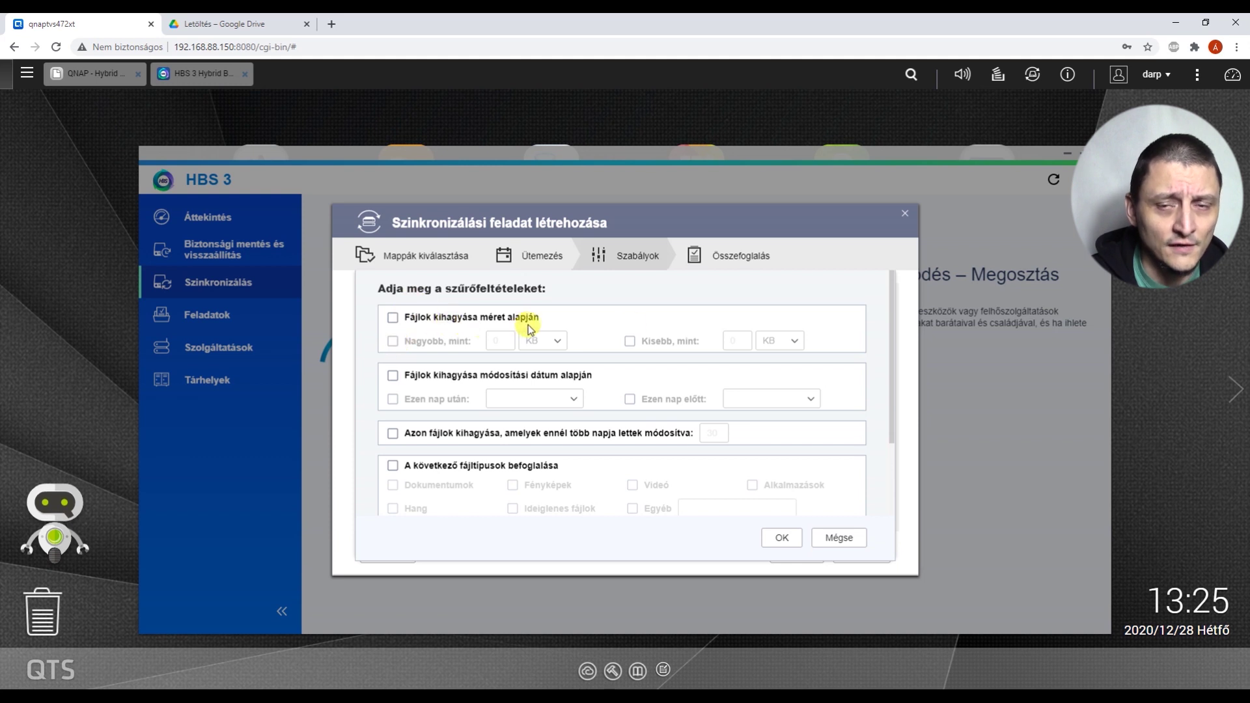
{"action": "scroll", "coordinate": [599, 394], "scroll_direction": "down", "scroll_amount": 3}
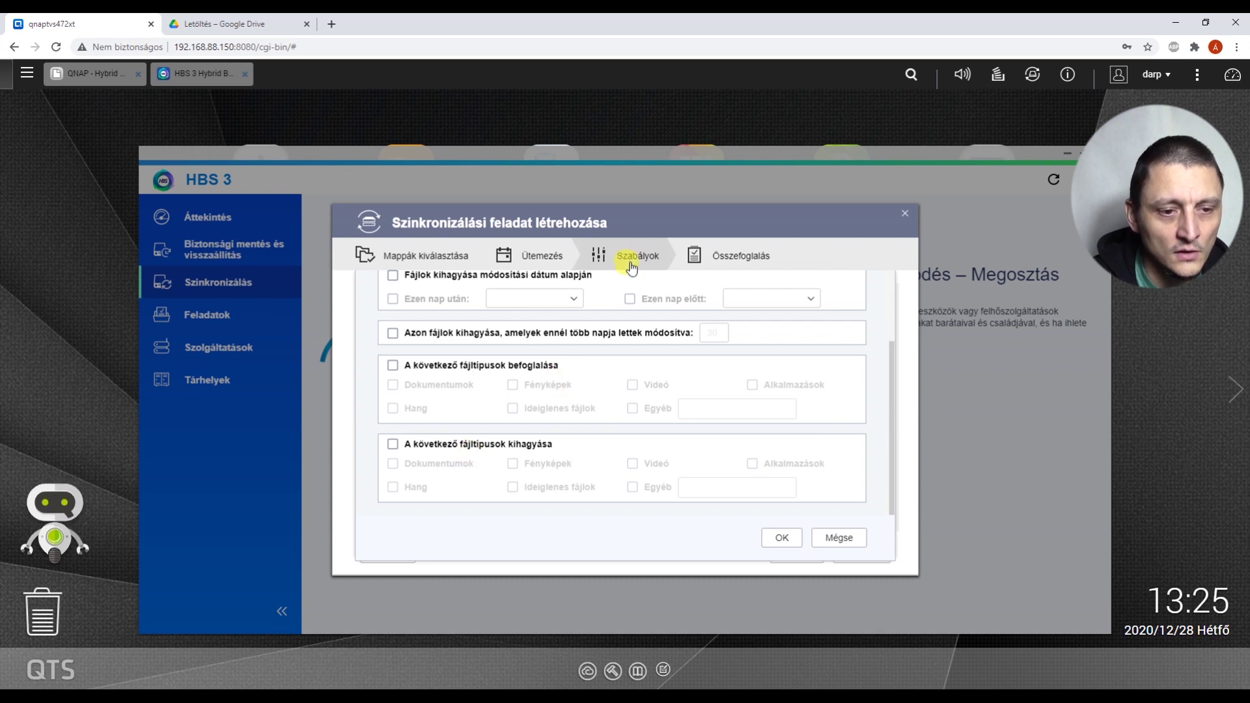
{"action": "left_click", "coordinate": [838, 537]}
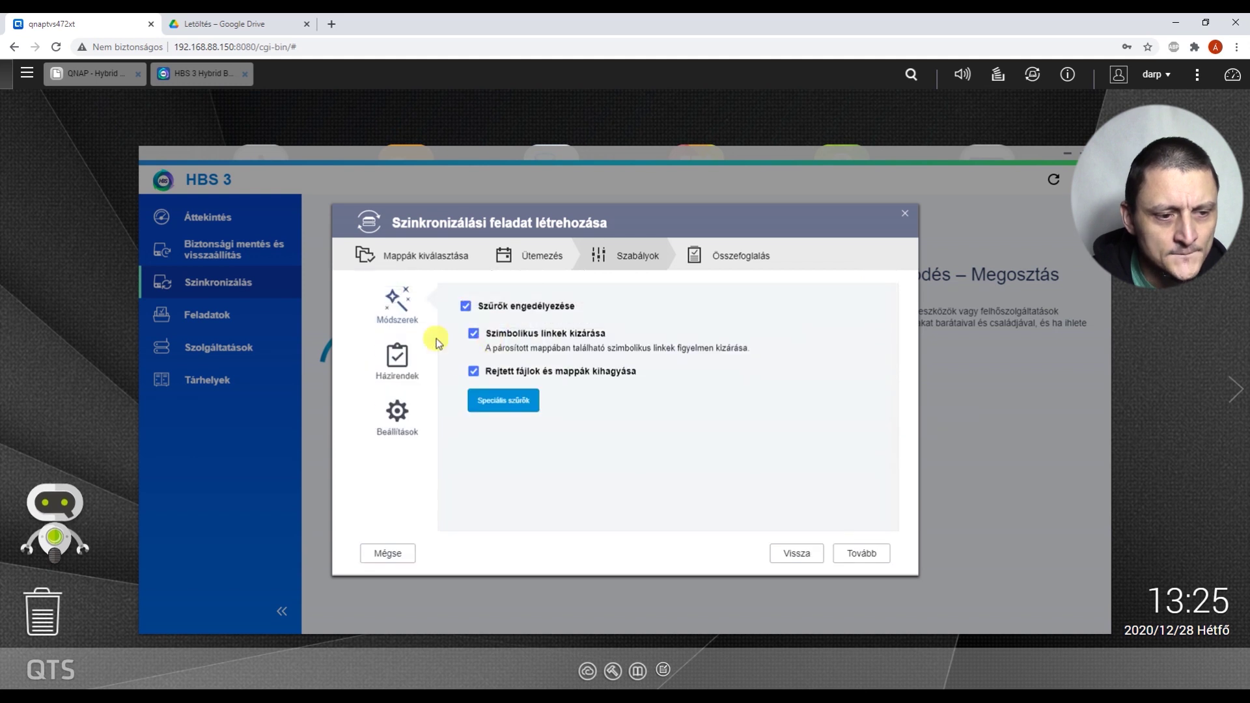
Step: In Házirendek, tick the encryption password and Sebességkorlátozások használata options, cancelling both dialogs
{"action": "left_click", "coordinate": [396, 358]}
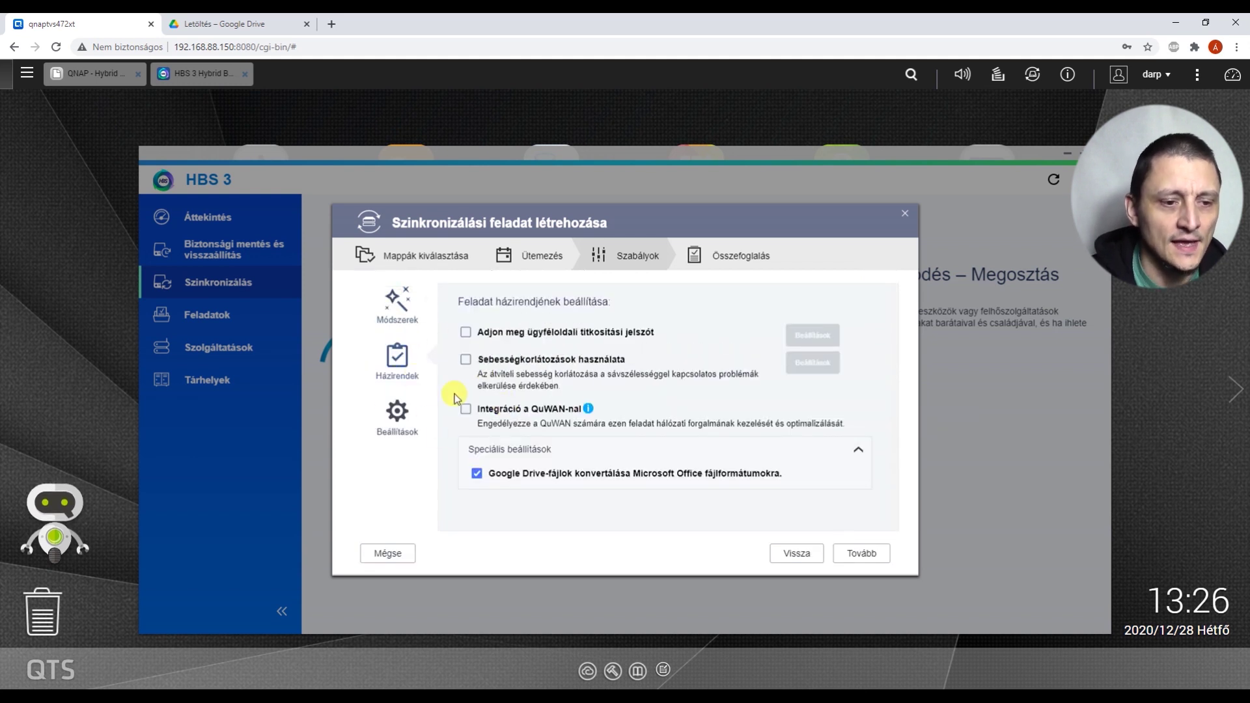
{"action": "left_click", "coordinate": [466, 333]}
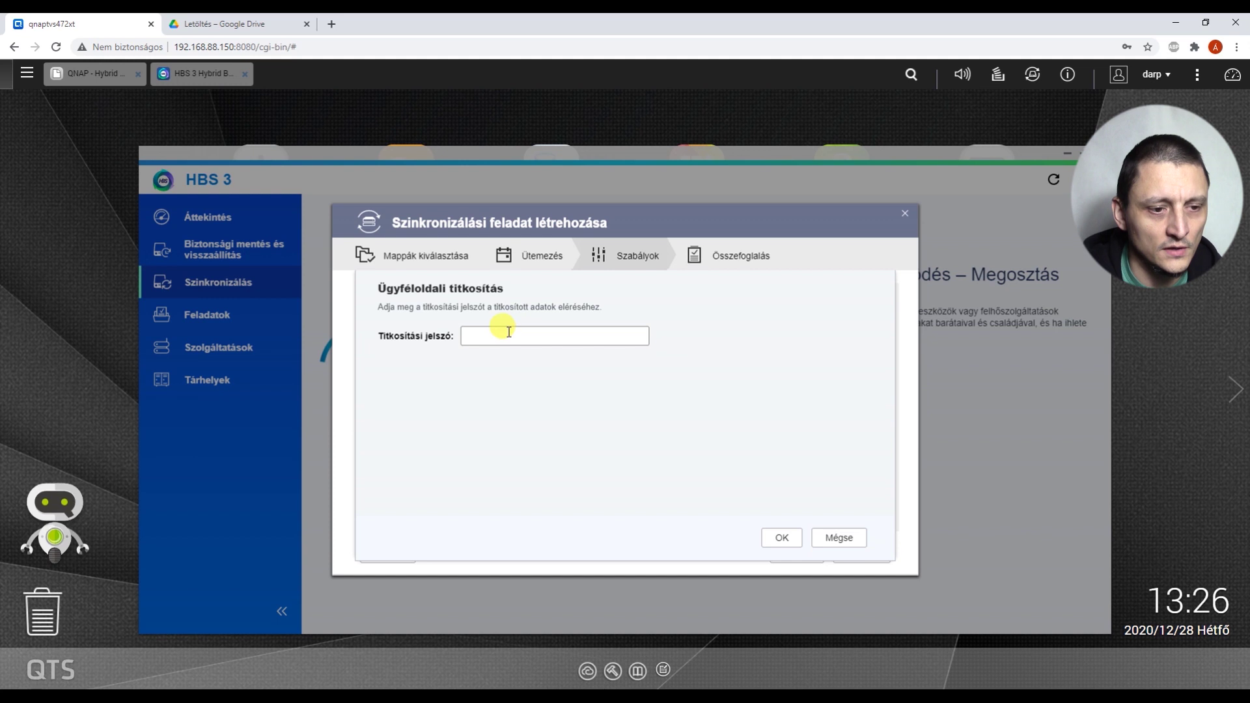
{"action": "left_click", "coordinate": [838, 539]}
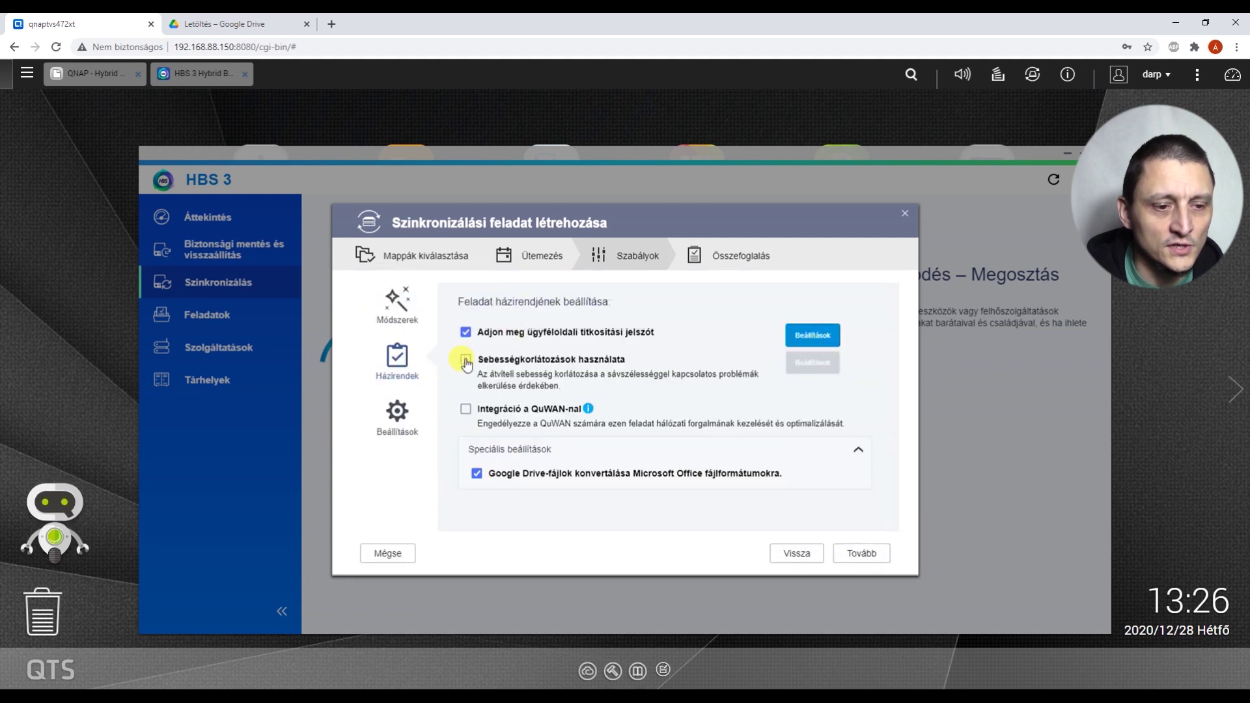
{"action": "left_click", "coordinate": [466, 362]}
{"action": "left_click", "coordinate": [810, 366]}
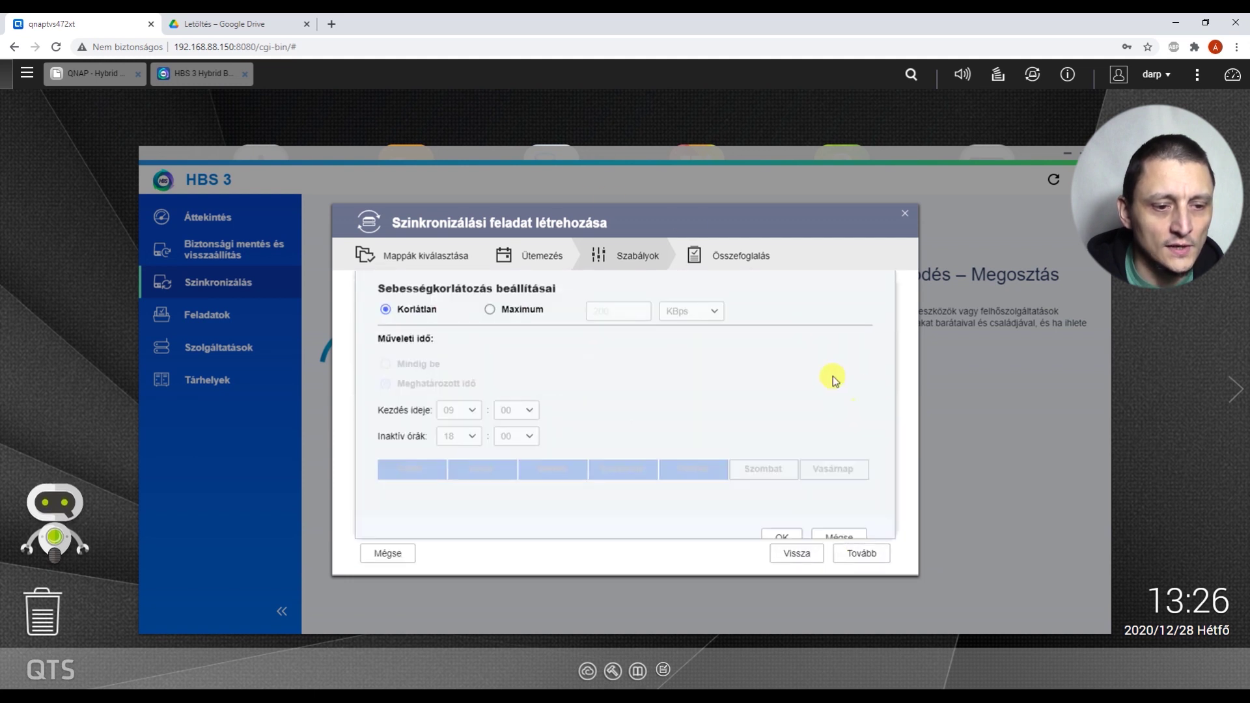
{"action": "left_click", "coordinate": [839, 537]}
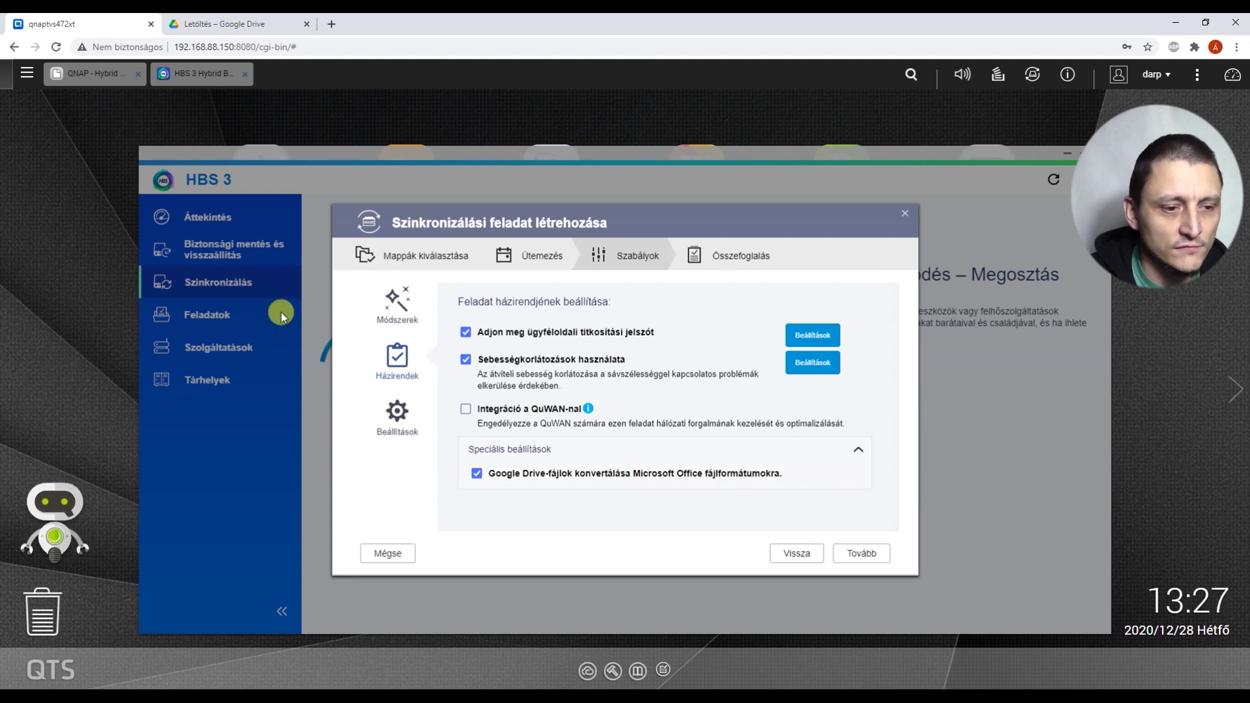
Step: In the log and notification settings, enable Újraindítás rendellenes leállás után and proceed
{"action": "left_click", "coordinate": [399, 414]}
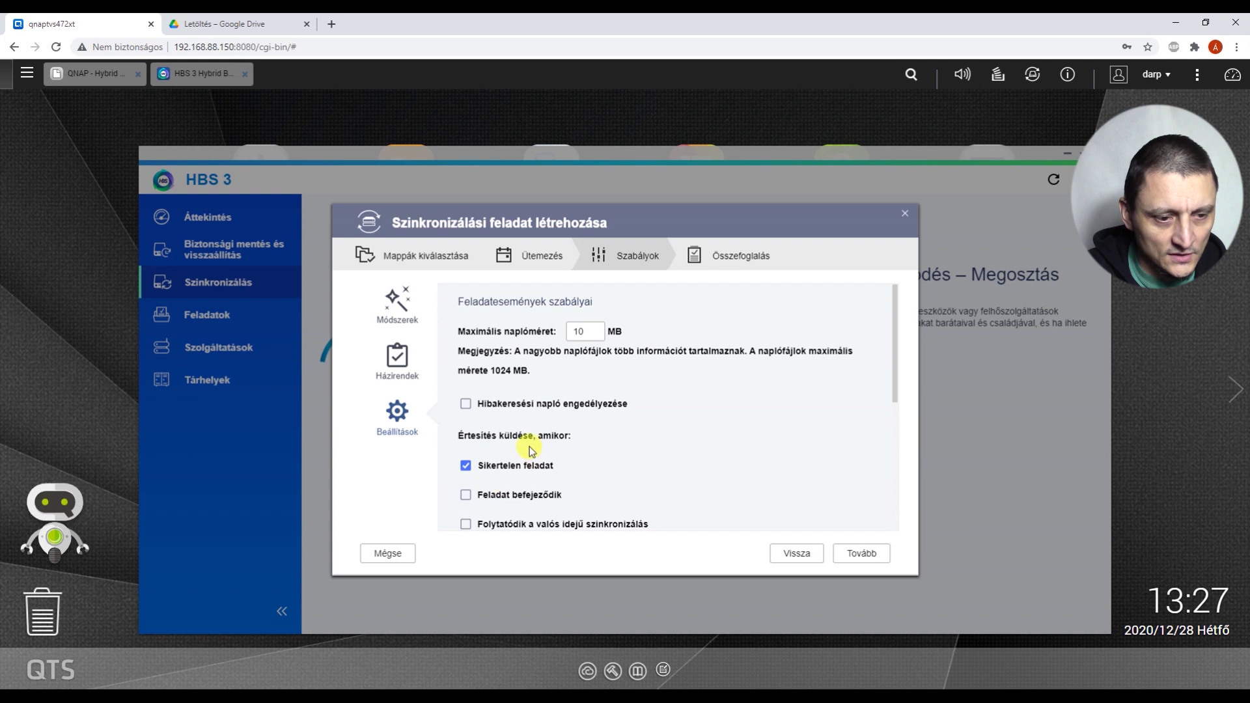
{"action": "scroll", "coordinate": [544, 463], "scroll_direction": "down", "scroll_amount": 2}
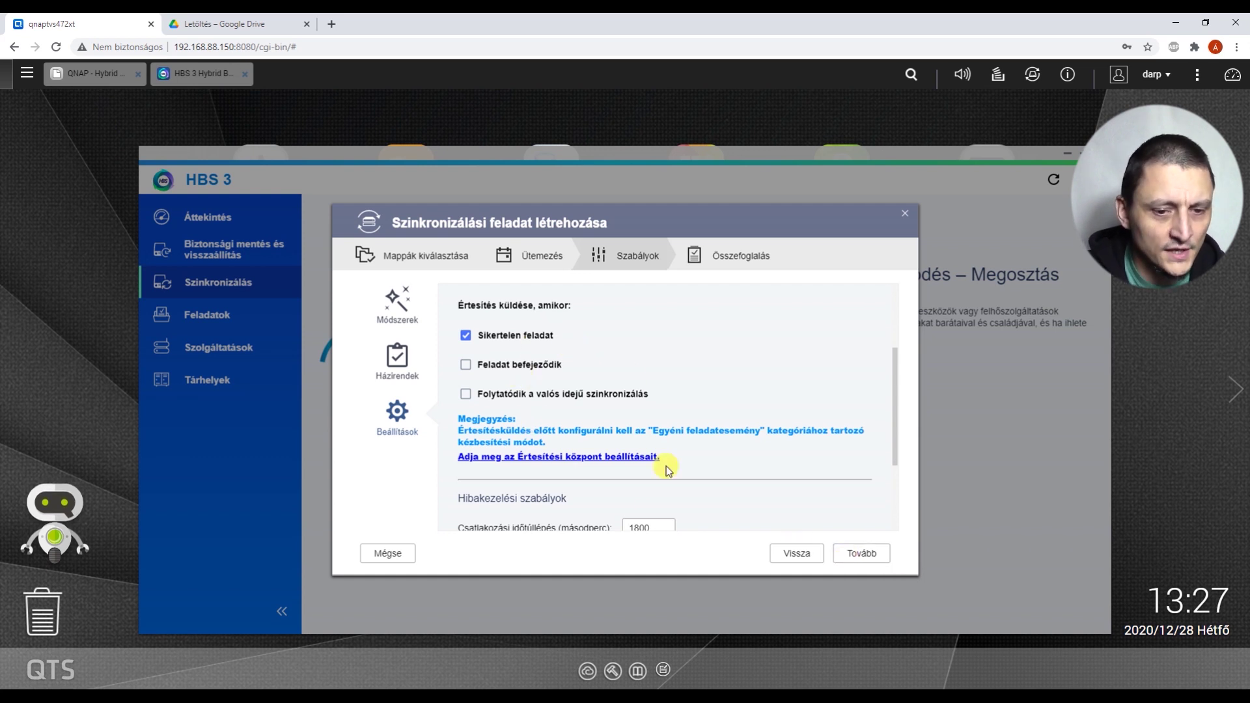
{"action": "scroll", "coordinate": [664, 466], "scroll_direction": "down", "scroll_amount": 2}
{"action": "scroll", "coordinate": [661, 460], "scroll_direction": "up", "scroll_amount": 3}
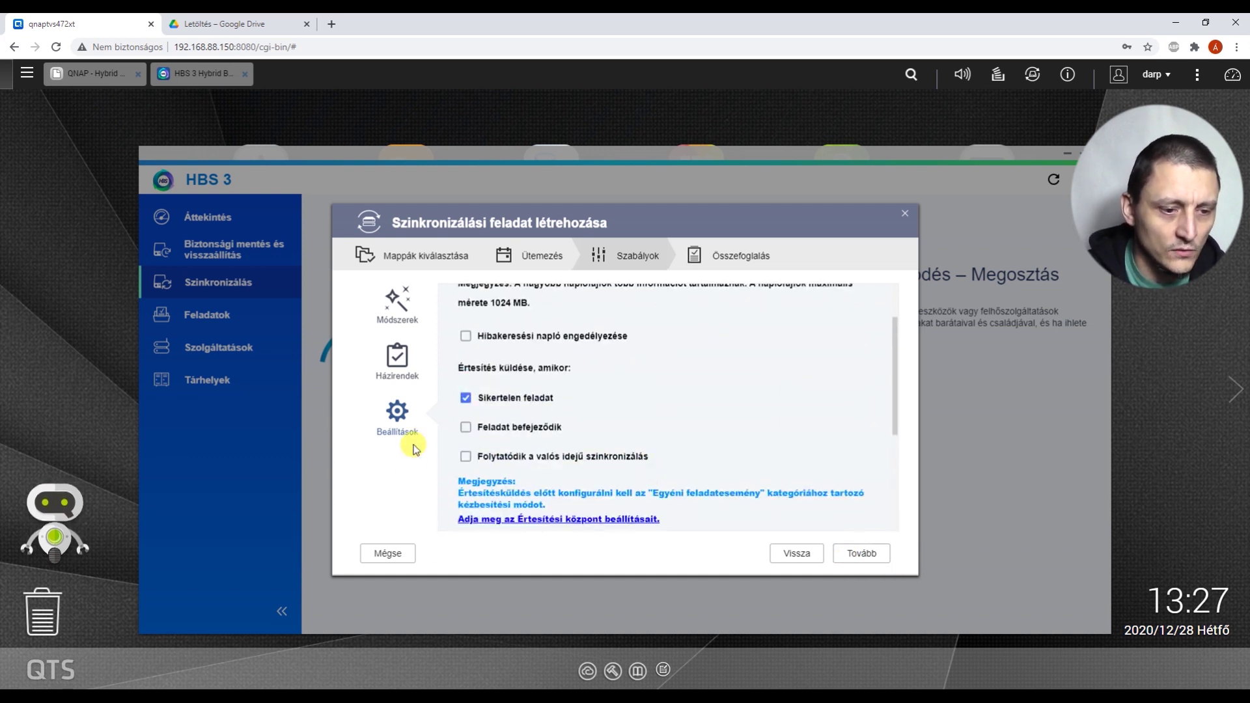
{"action": "scroll", "coordinate": [644, 410], "scroll_direction": "down", "scroll_amount": 2}
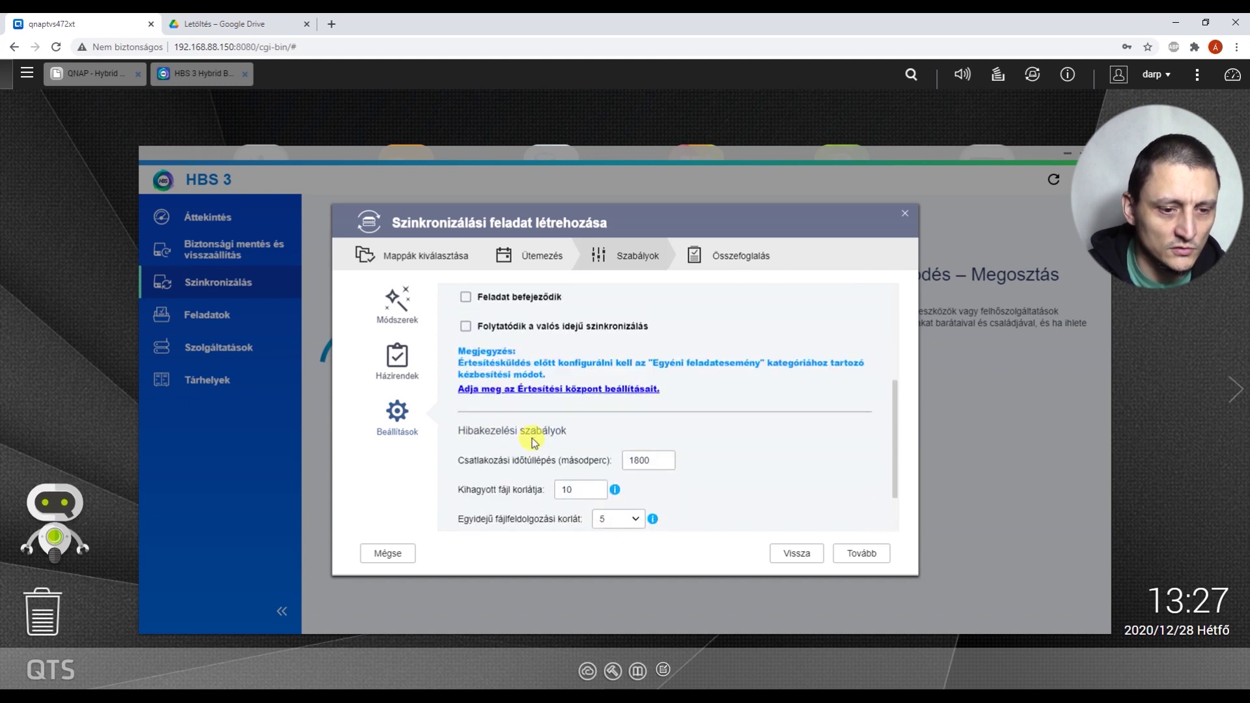
{"action": "scroll", "coordinate": [539, 464], "scroll_direction": "down", "scroll_amount": 2}
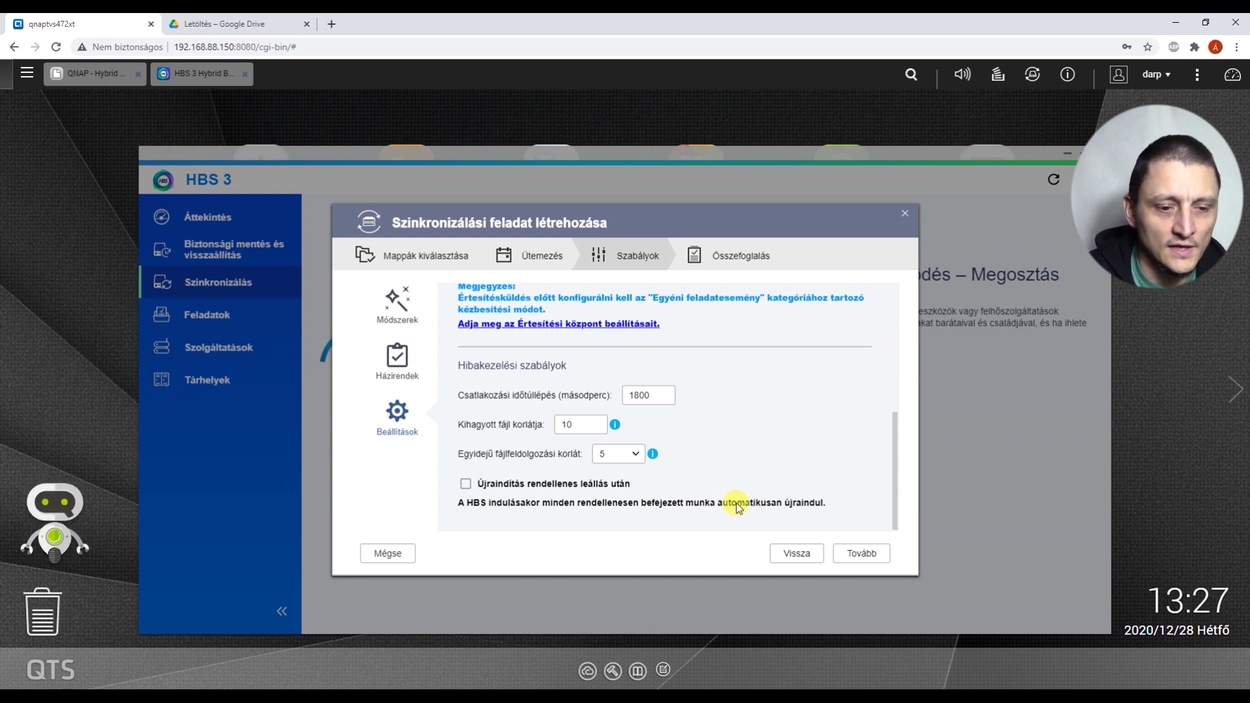
{"action": "left_click", "coordinate": [465, 484]}
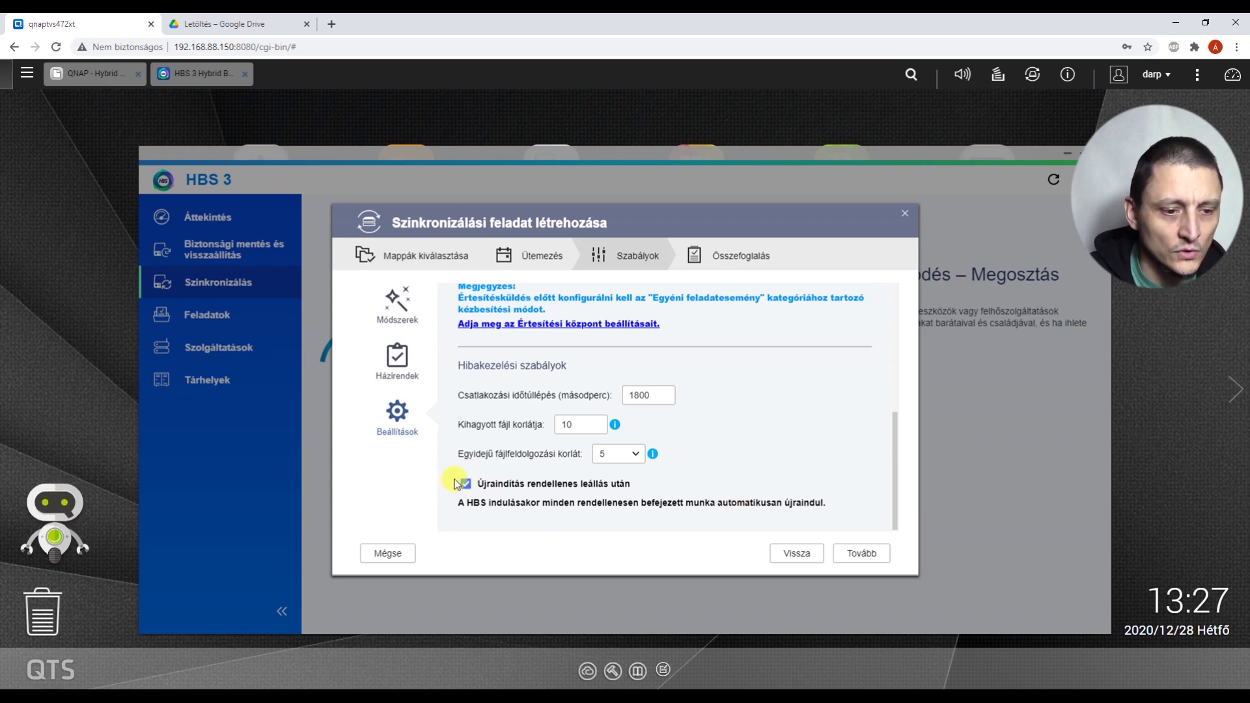
{"action": "left_click", "coordinate": [863, 554]}
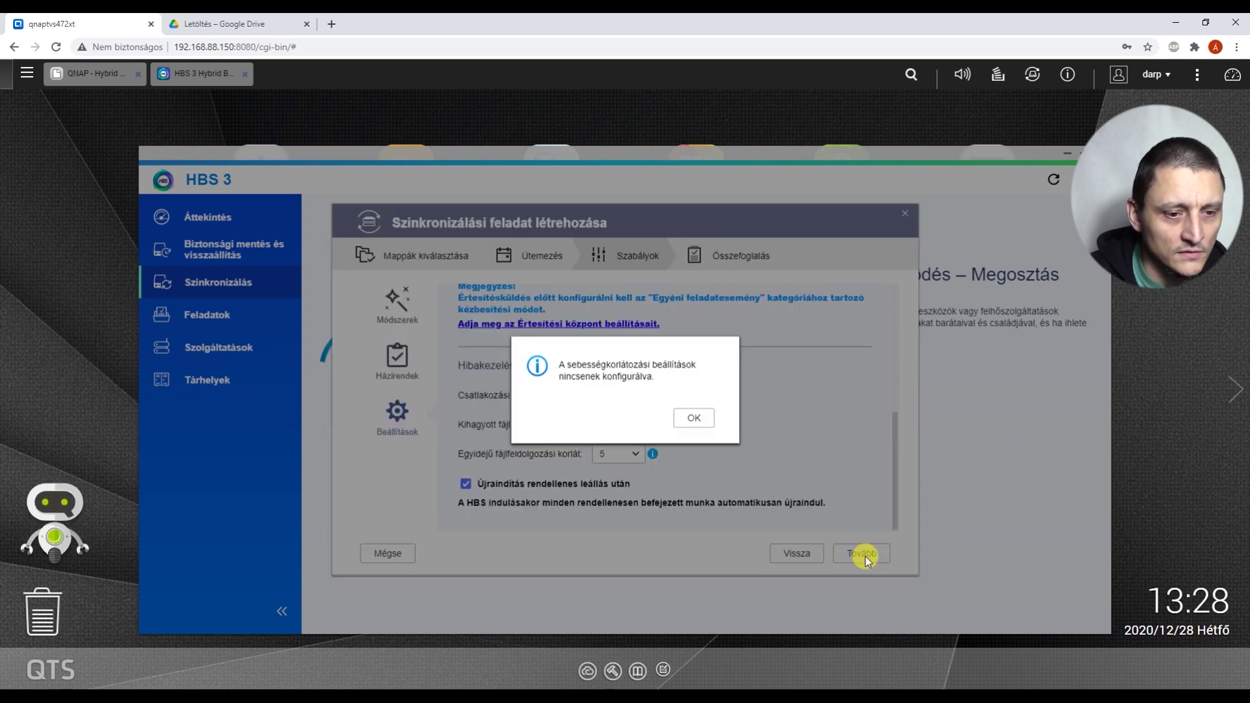
Step: Dismiss the speed-limit notice and untick Sebességkorlátozások használata in Házirendek
{"action": "left_click", "coordinate": [694, 420]}
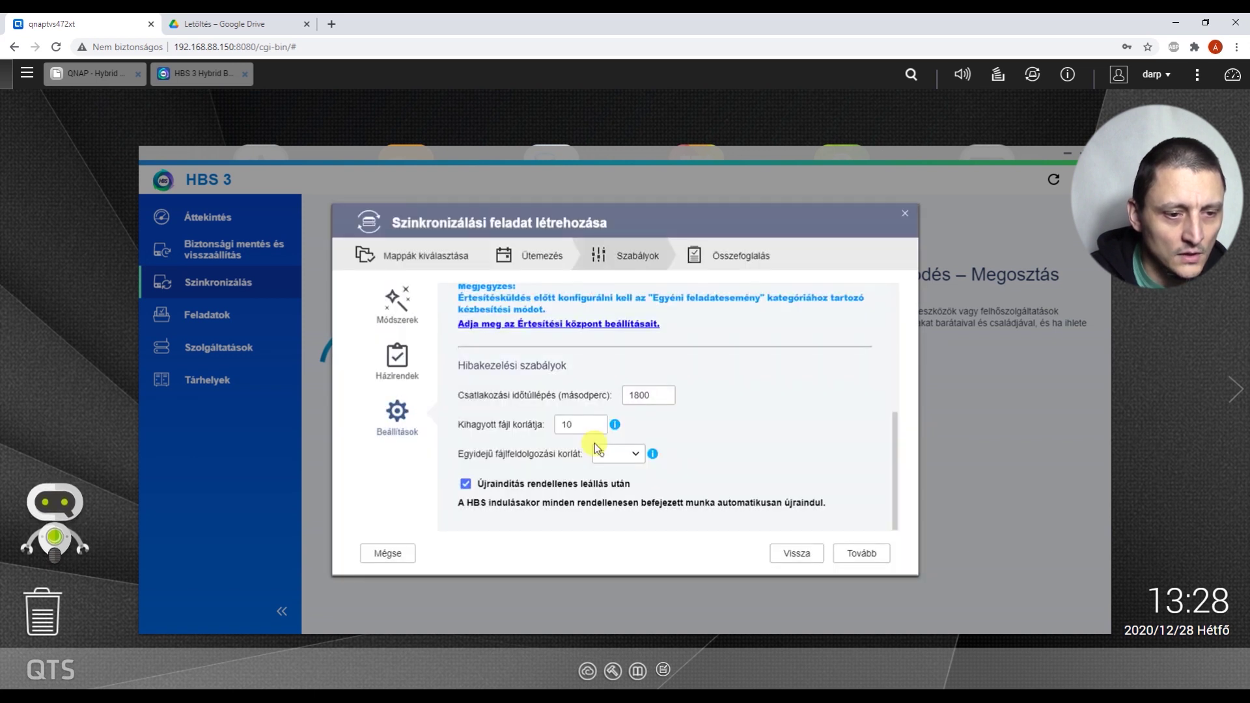
{"action": "left_click", "coordinate": [395, 358]}
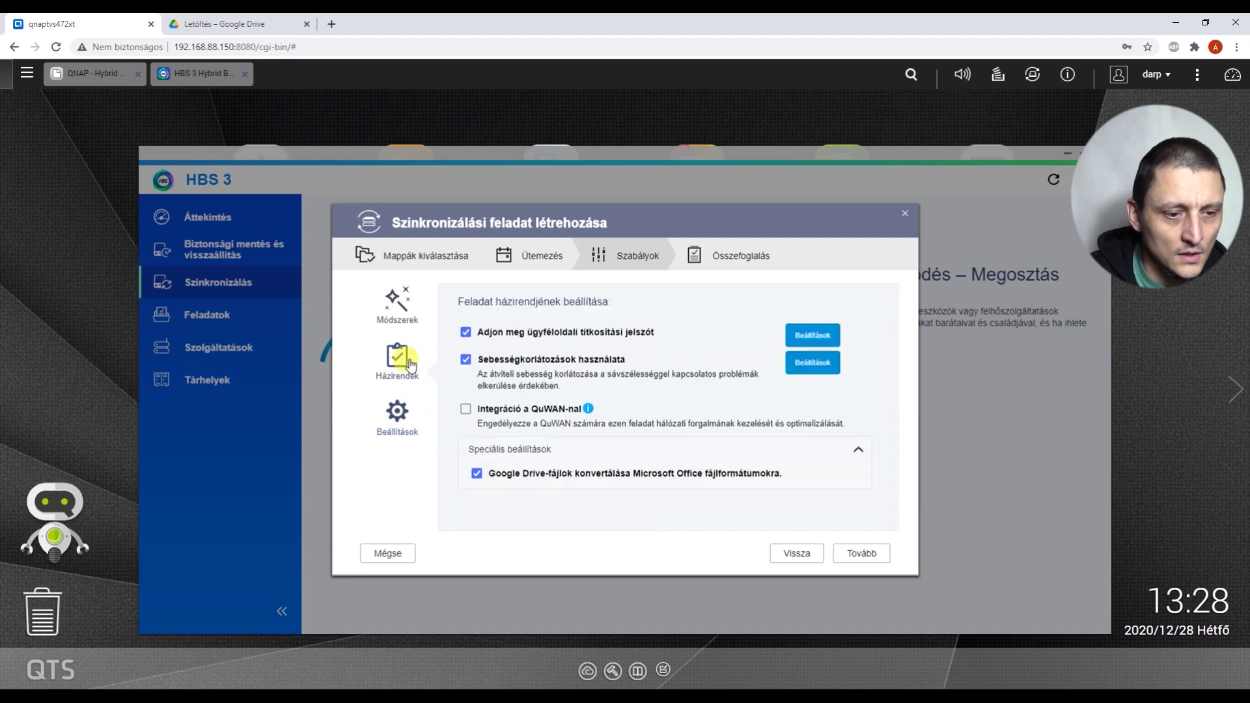
{"action": "left_click", "coordinate": [466, 360]}
{"action": "left_click", "coordinate": [859, 553]}
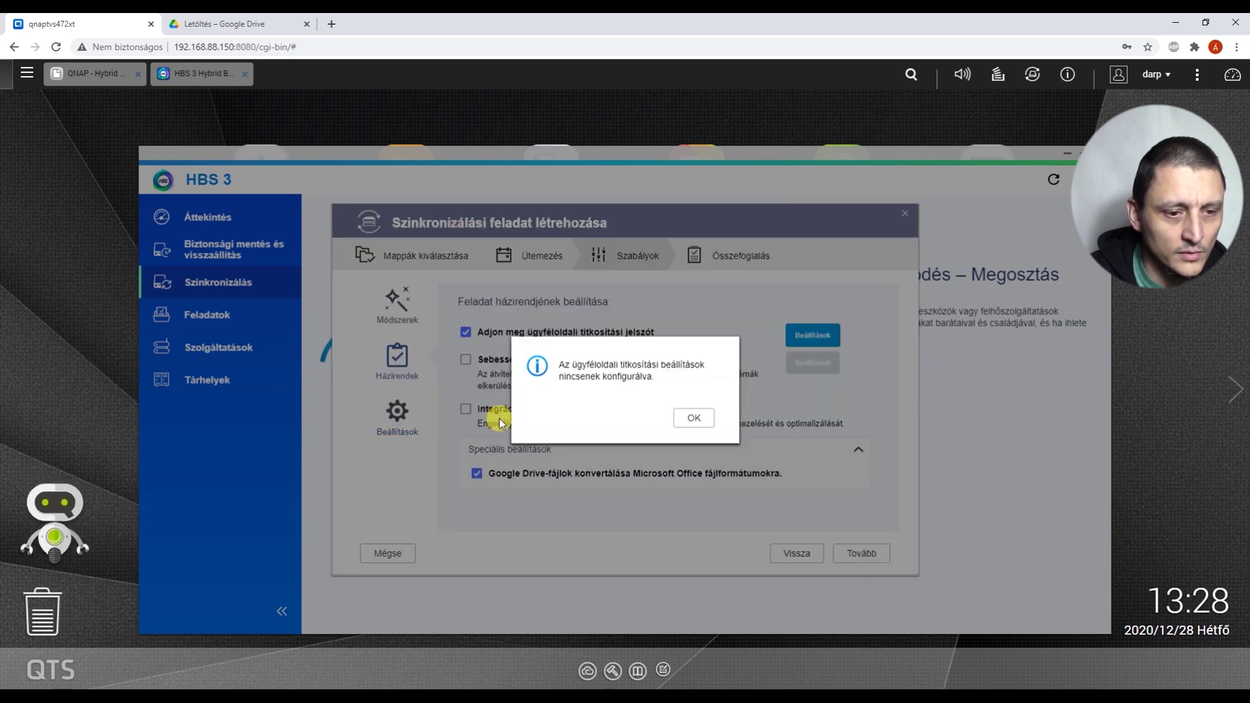
Step: Untick the client-side encryption password and create the Active Sync 1 job from the summary
{"action": "left_click", "coordinate": [682, 420]}
{"action": "left_click", "coordinate": [465, 332]}
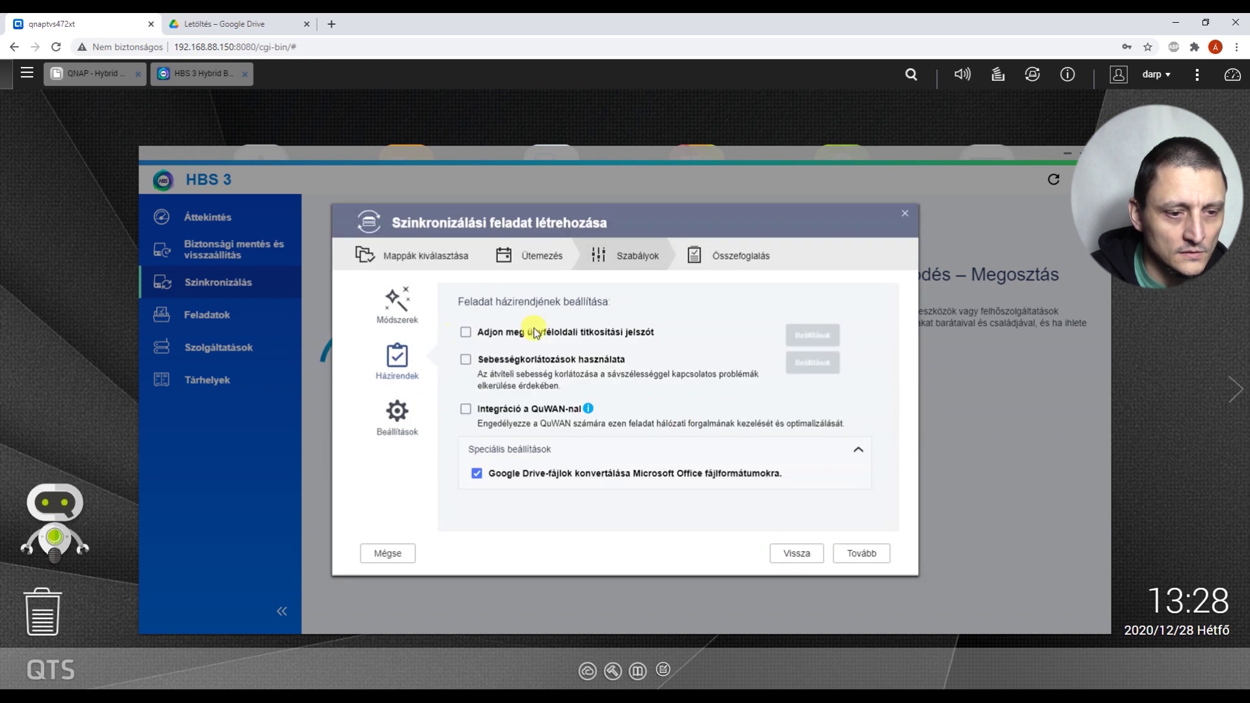
{"action": "left_click", "coordinate": [861, 553]}
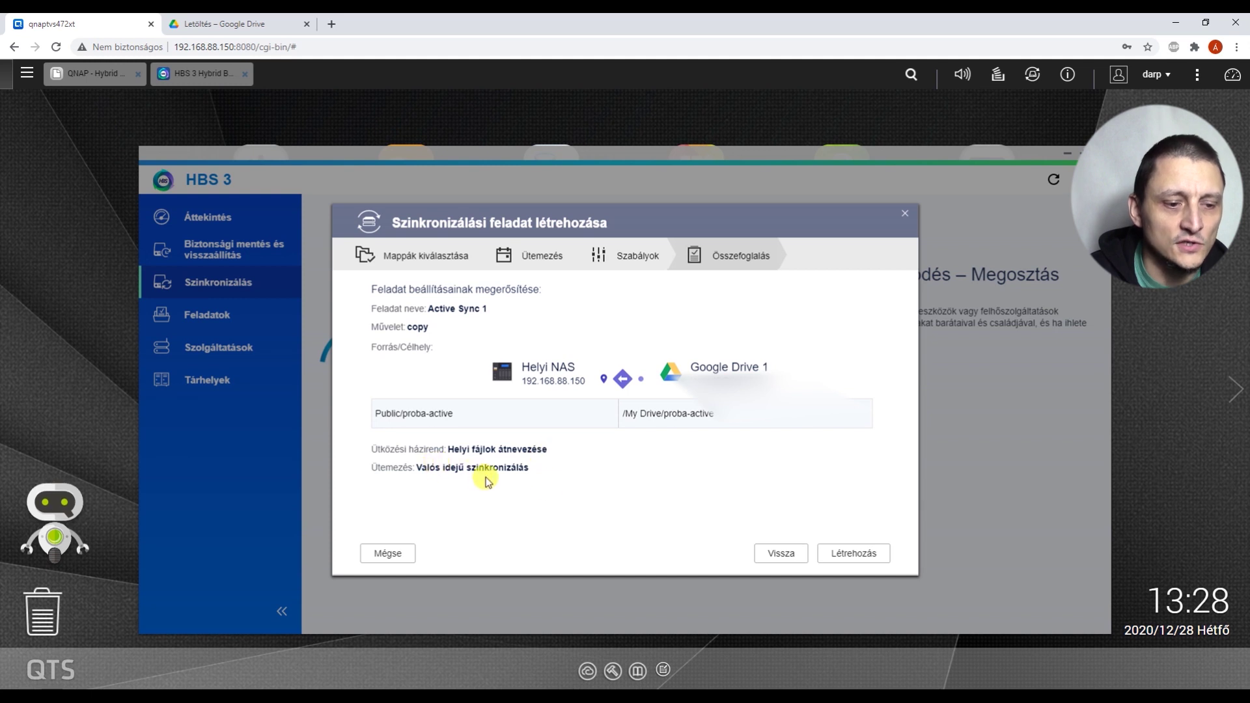
{"action": "left_click", "coordinate": [855, 554]}
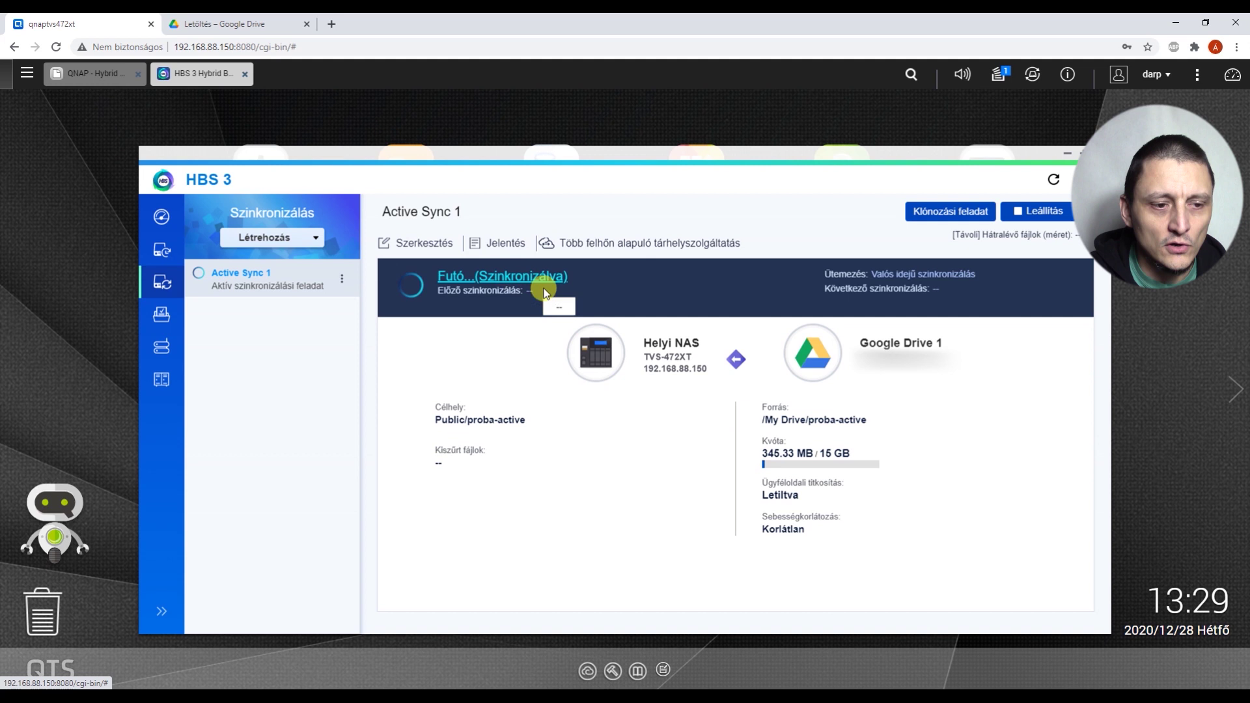
Step: Check the background tasks for the new Active Sync 1 job, then show the QTS desktop
{"action": "left_click", "coordinate": [1002, 78]}
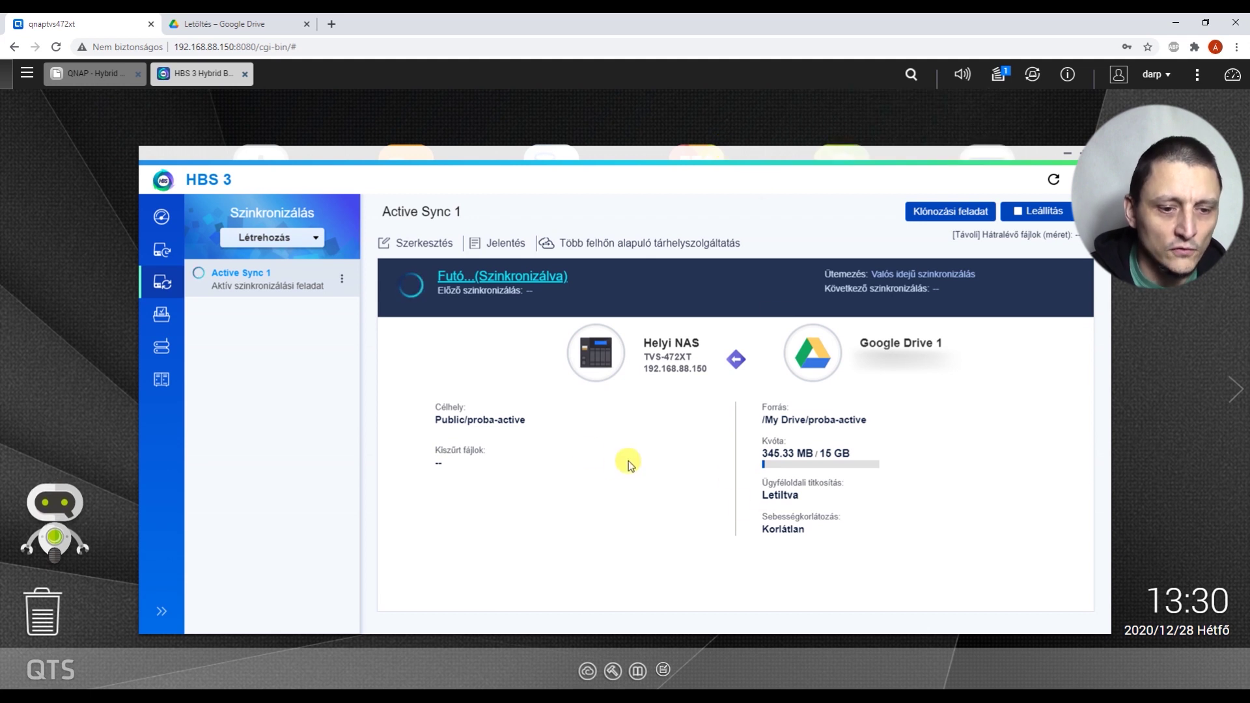
{"action": "left_click", "coordinate": [349, 158]}
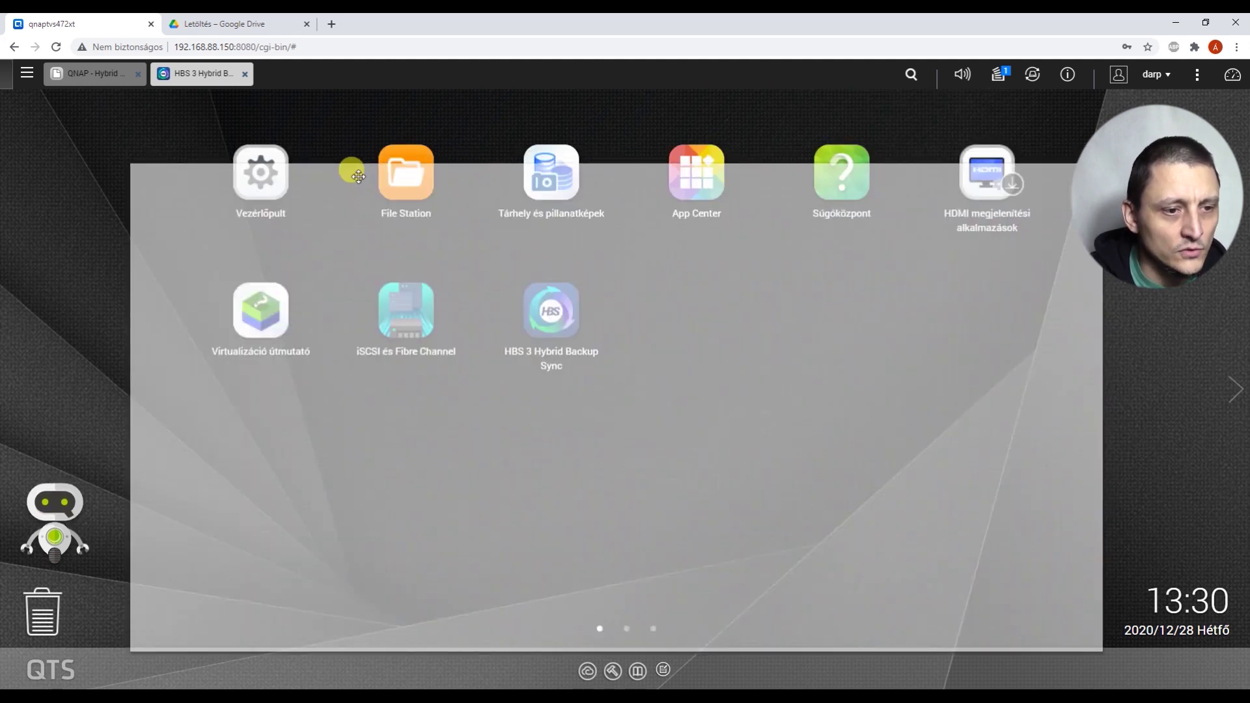
Step: Browse File Station to Public/proba-active to view its five files, then go to the Google Drive tab
{"action": "left_click", "coordinate": [375, 169]}
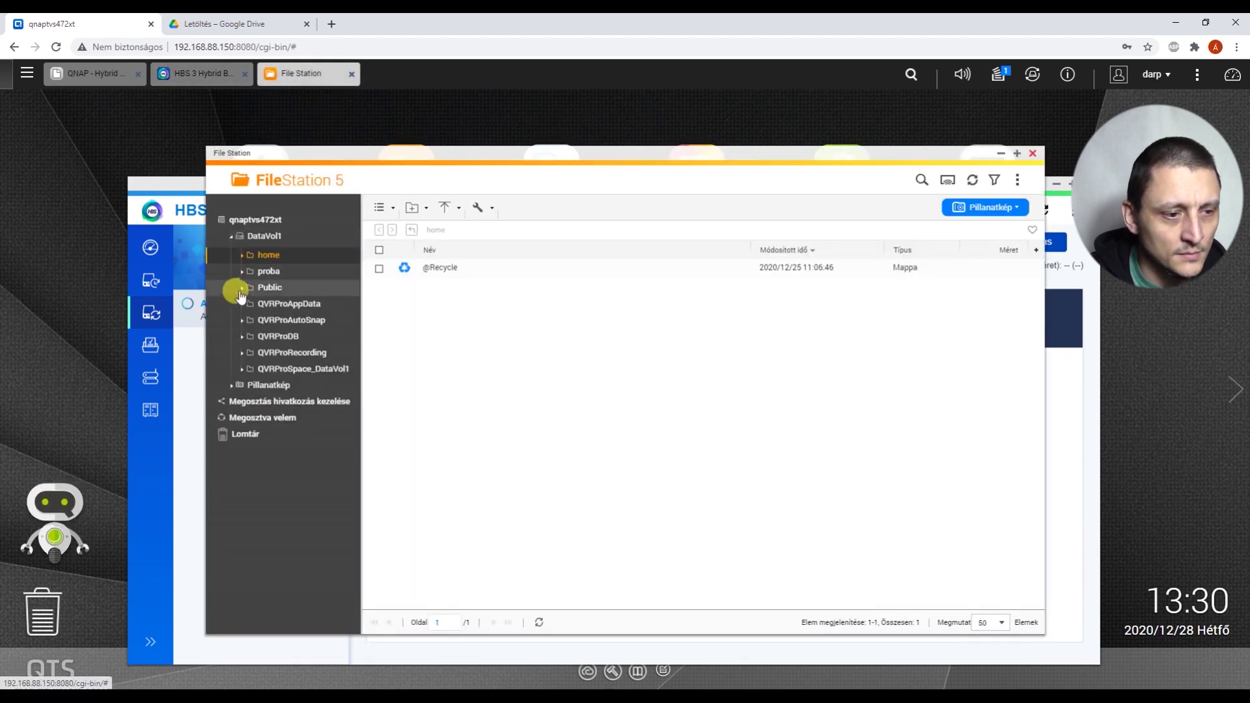
{"action": "left_click", "coordinate": [243, 289]}
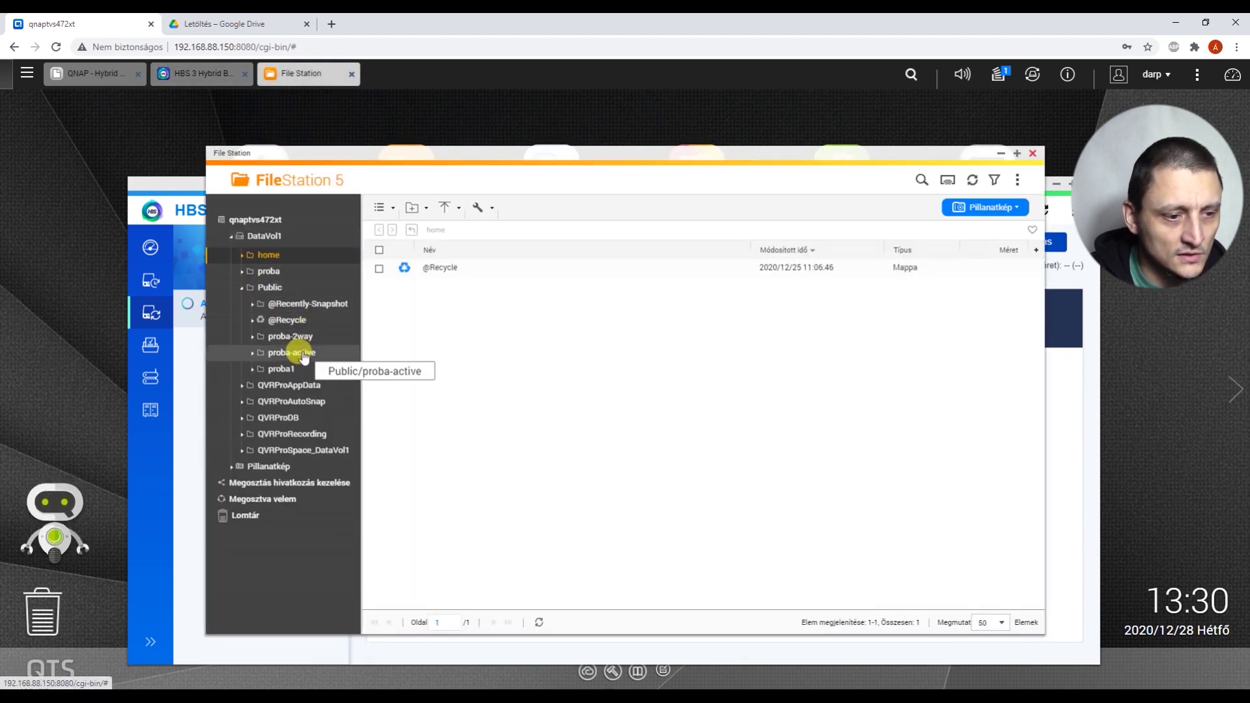
{"action": "left_click", "coordinate": [293, 352]}
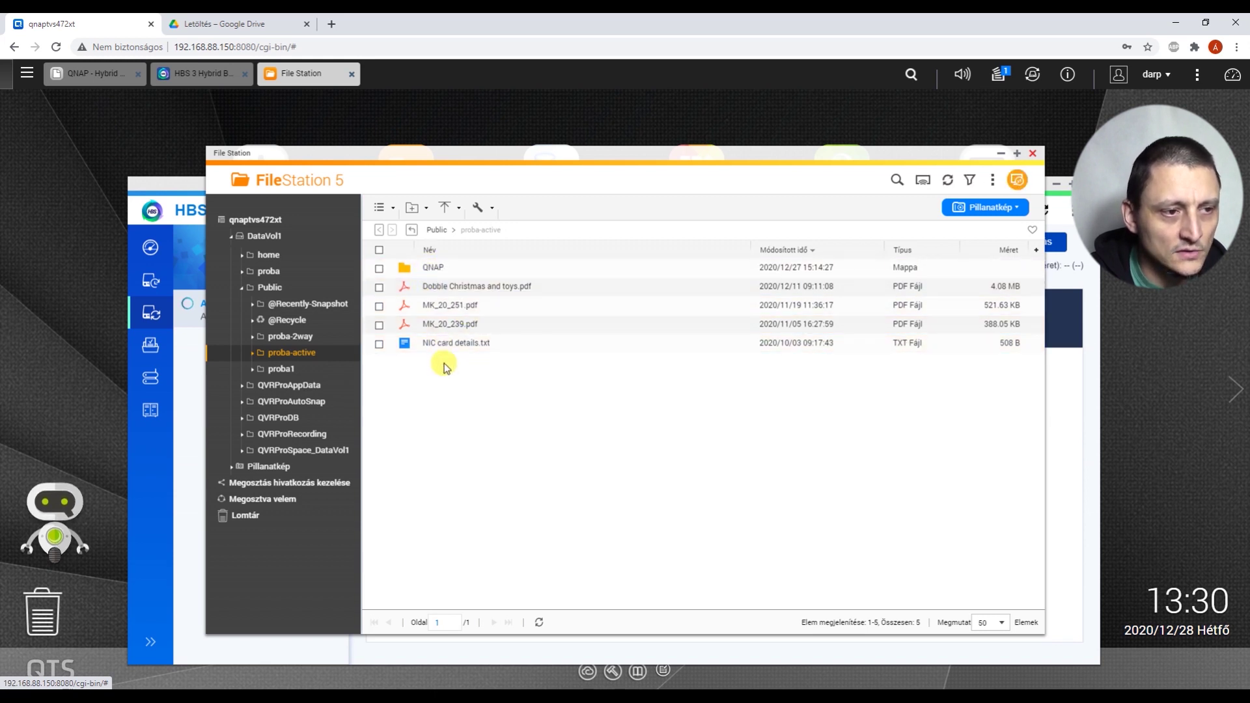
{"action": "left_click", "coordinate": [251, 22]}
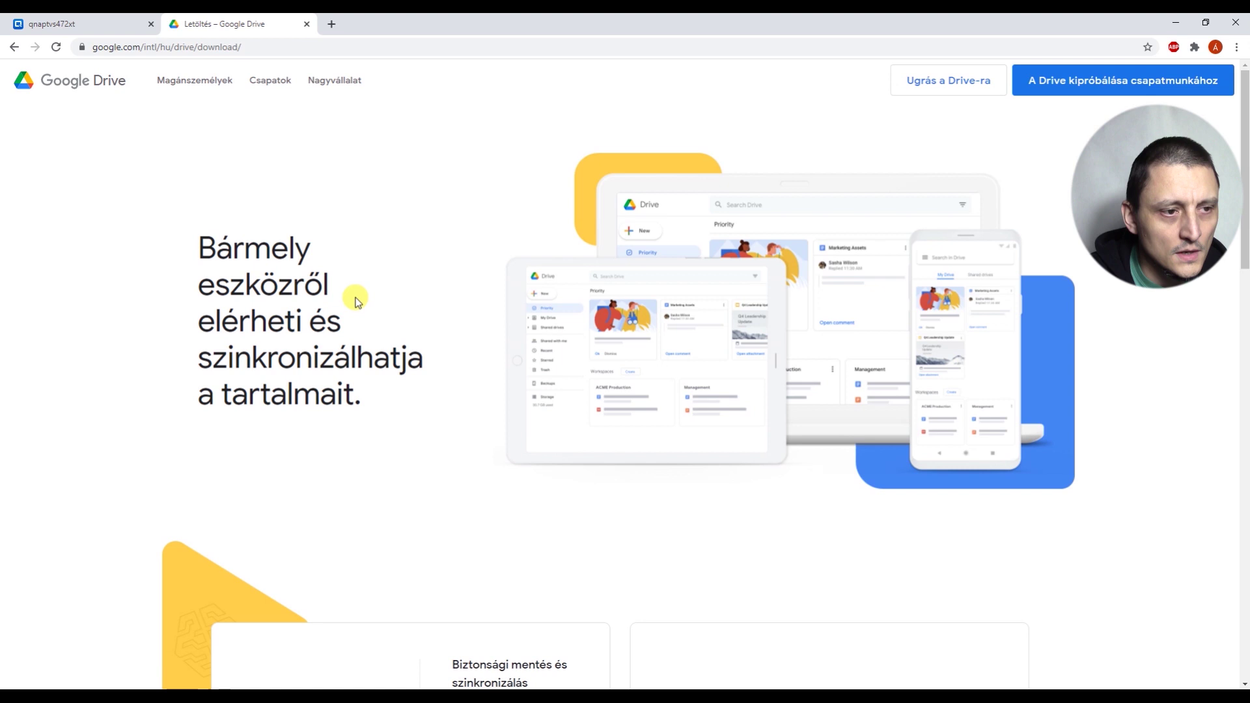
Step: Download Backup and Sync for personal use, accept the terms, and run the installer to completion
{"action": "scroll", "coordinate": [395, 306], "scroll_direction": "down", "scroll_amount": 2}
{"action": "scroll", "coordinate": [404, 507], "scroll_direction": "down", "scroll_amount": 2}
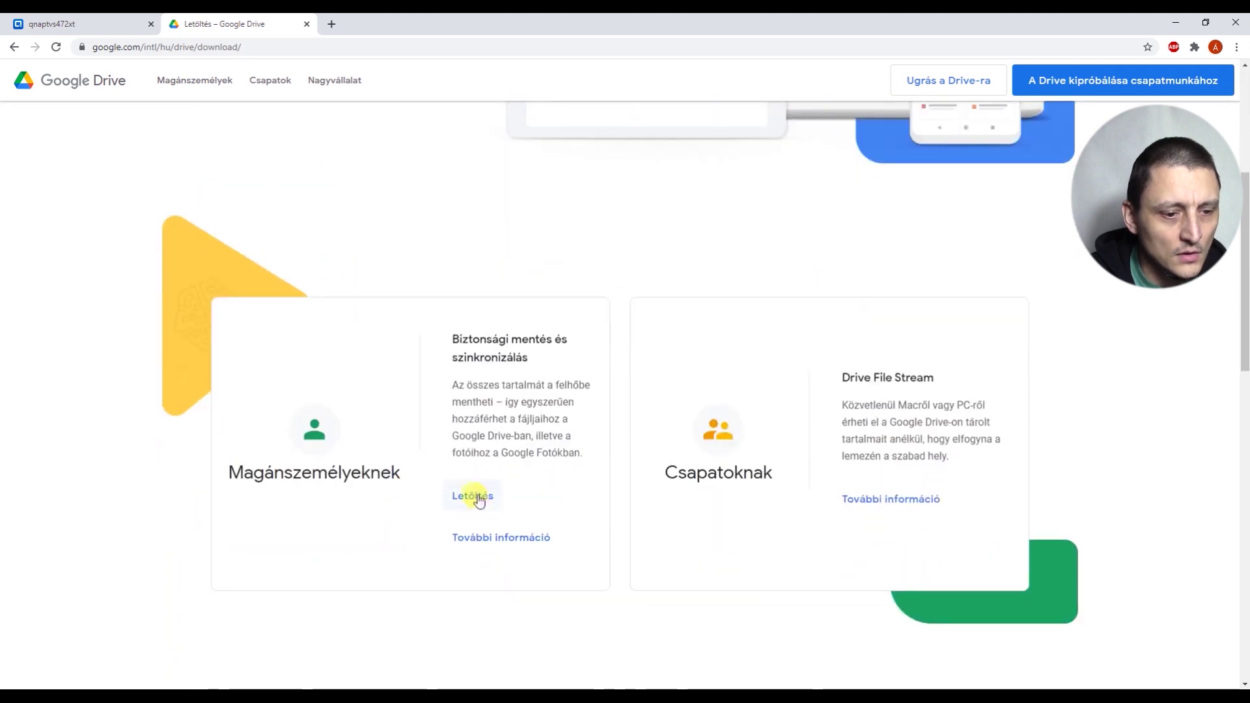
{"action": "left_click", "coordinate": [479, 496]}
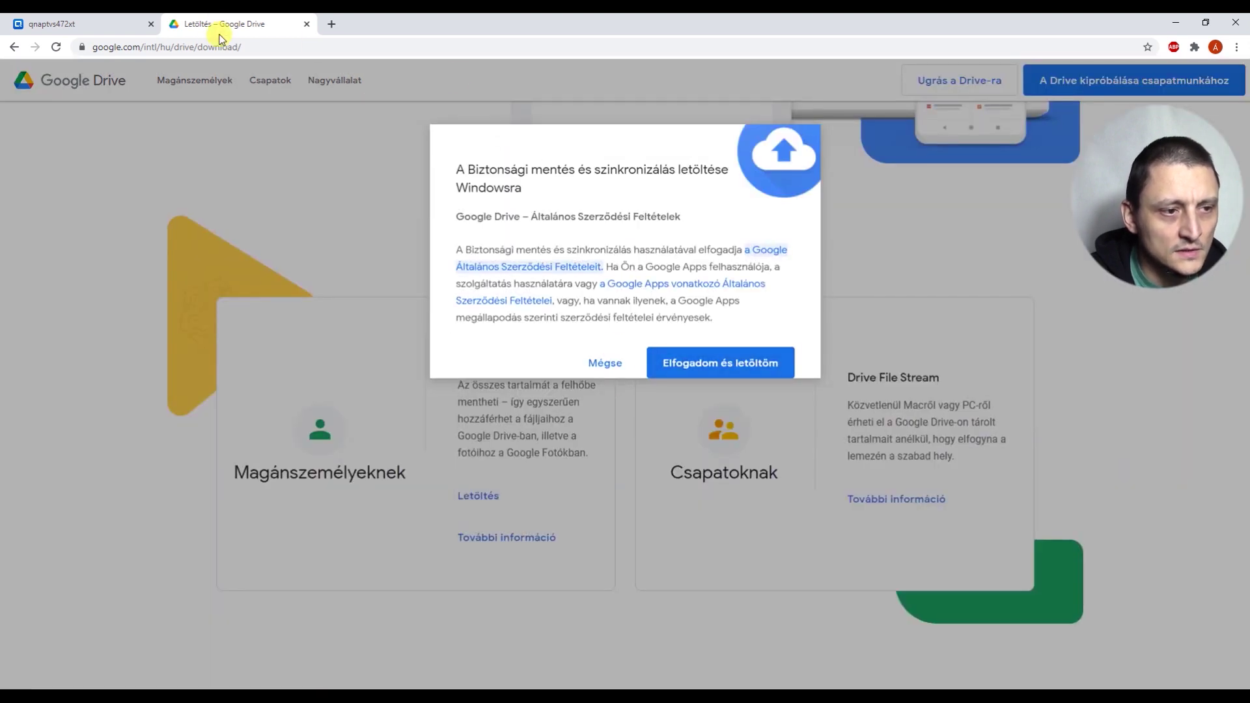
{"action": "left_click", "coordinate": [730, 368]}
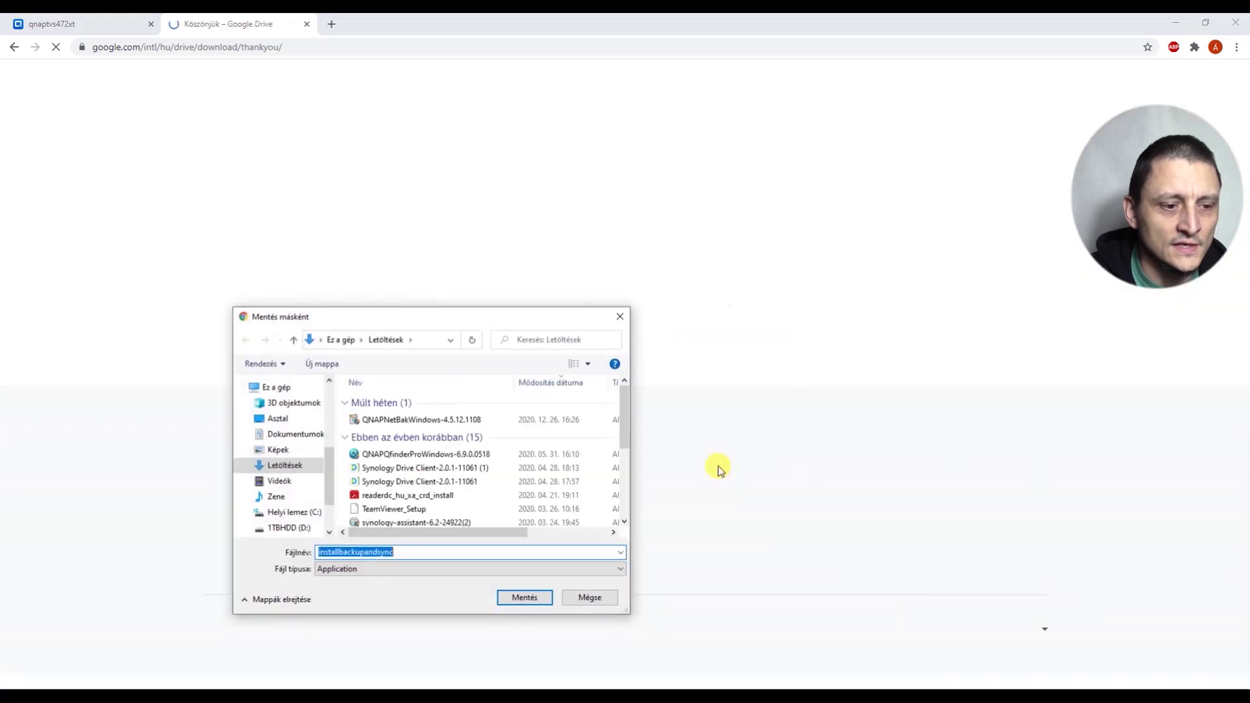
{"action": "left_click", "coordinate": [545, 596]}
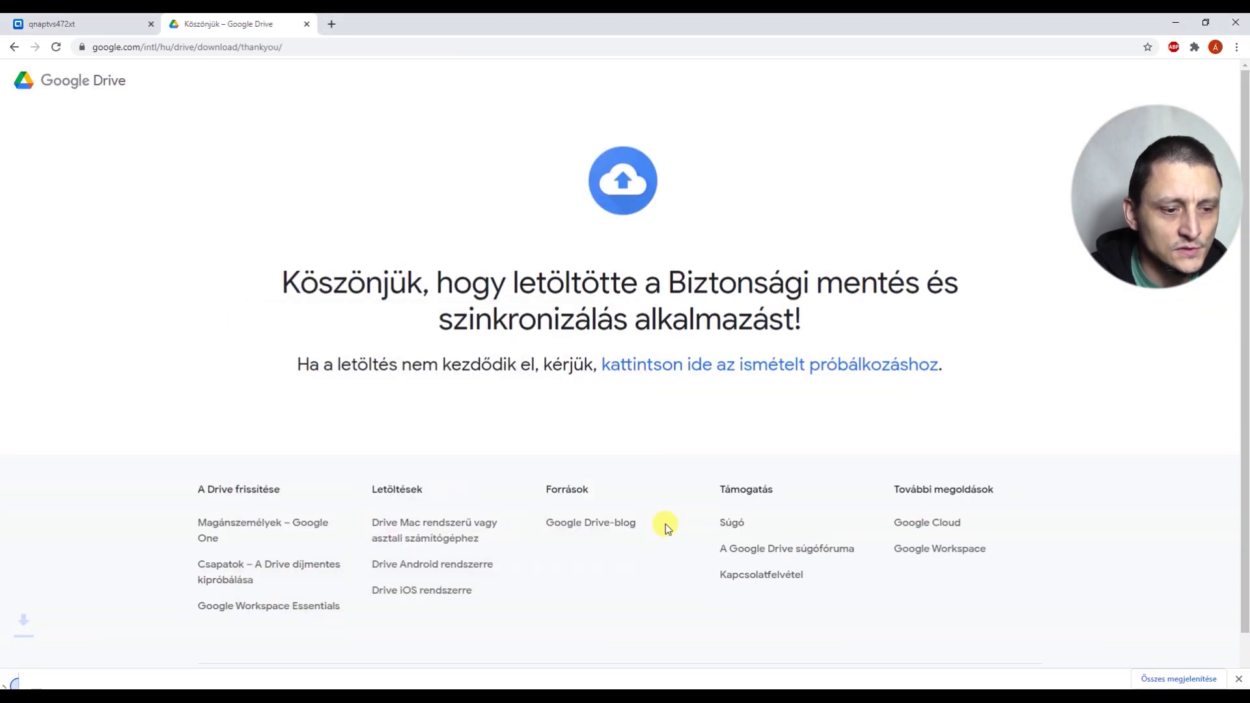
{"action": "left_click", "coordinate": [76, 670]}
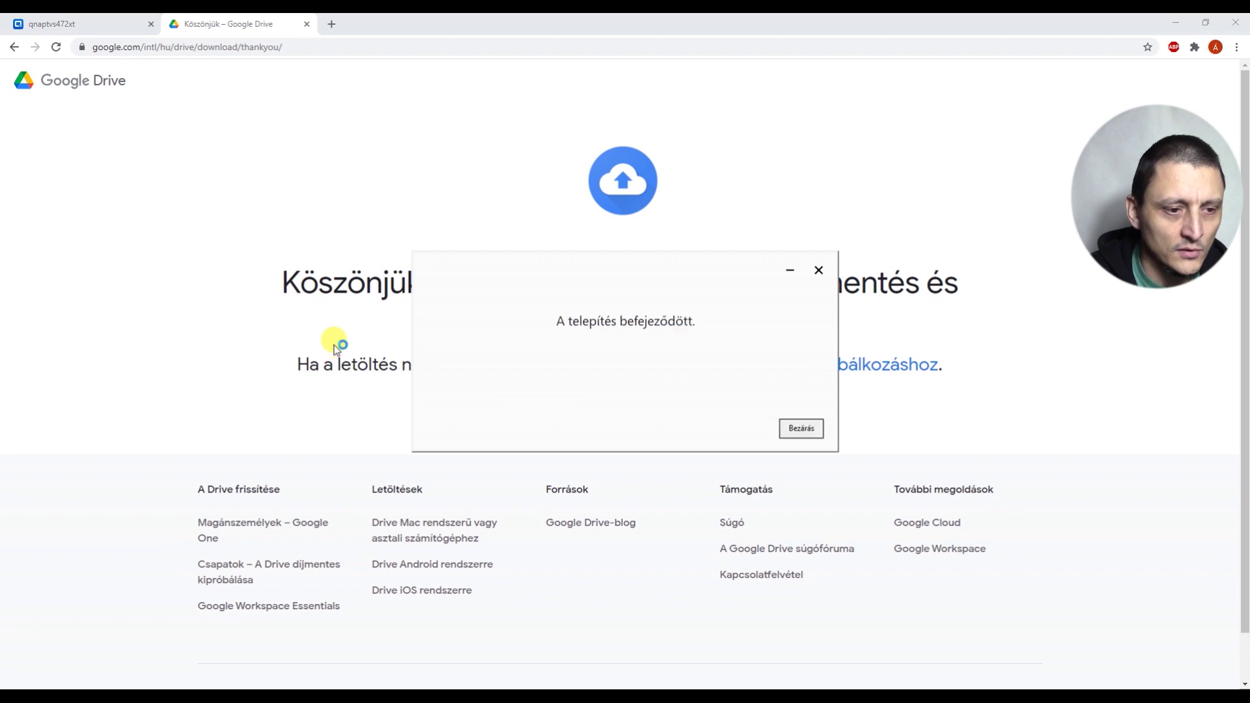
{"action": "left_click", "coordinate": [806, 427]}
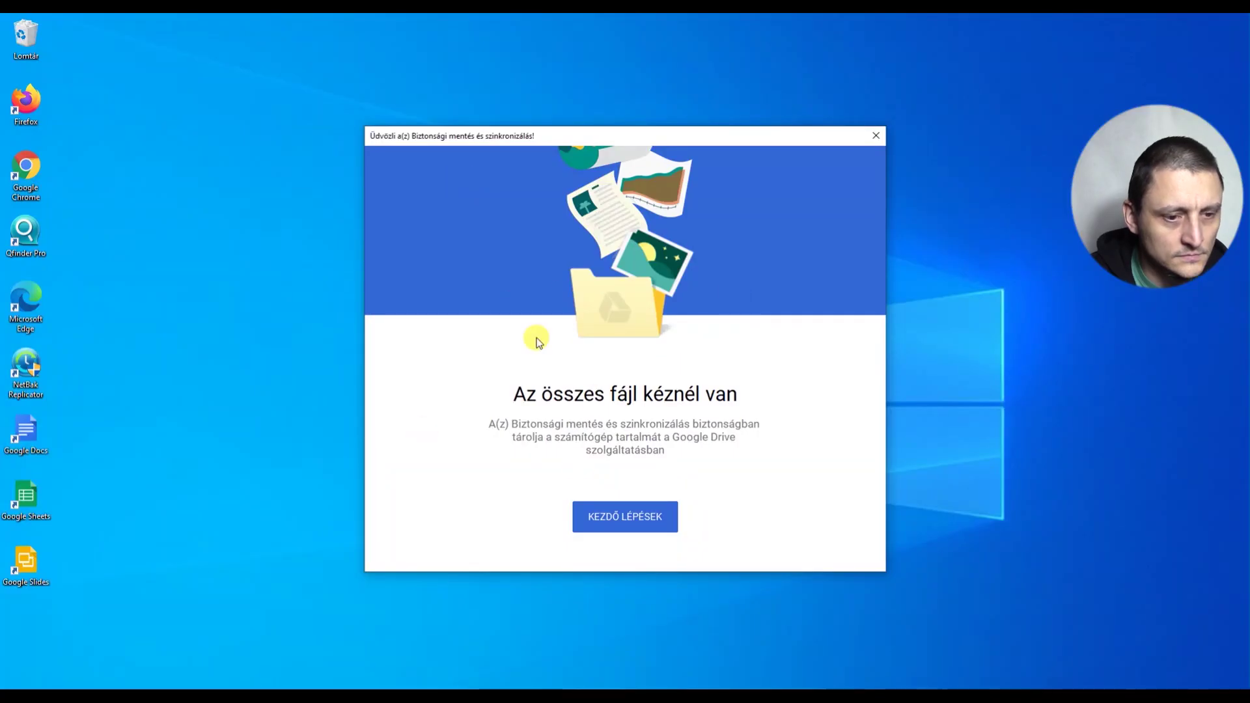
Step: Start Backup and Sync setup and sign in with the Google account's e-mail and password
{"action": "left_click", "coordinate": [624, 521]}
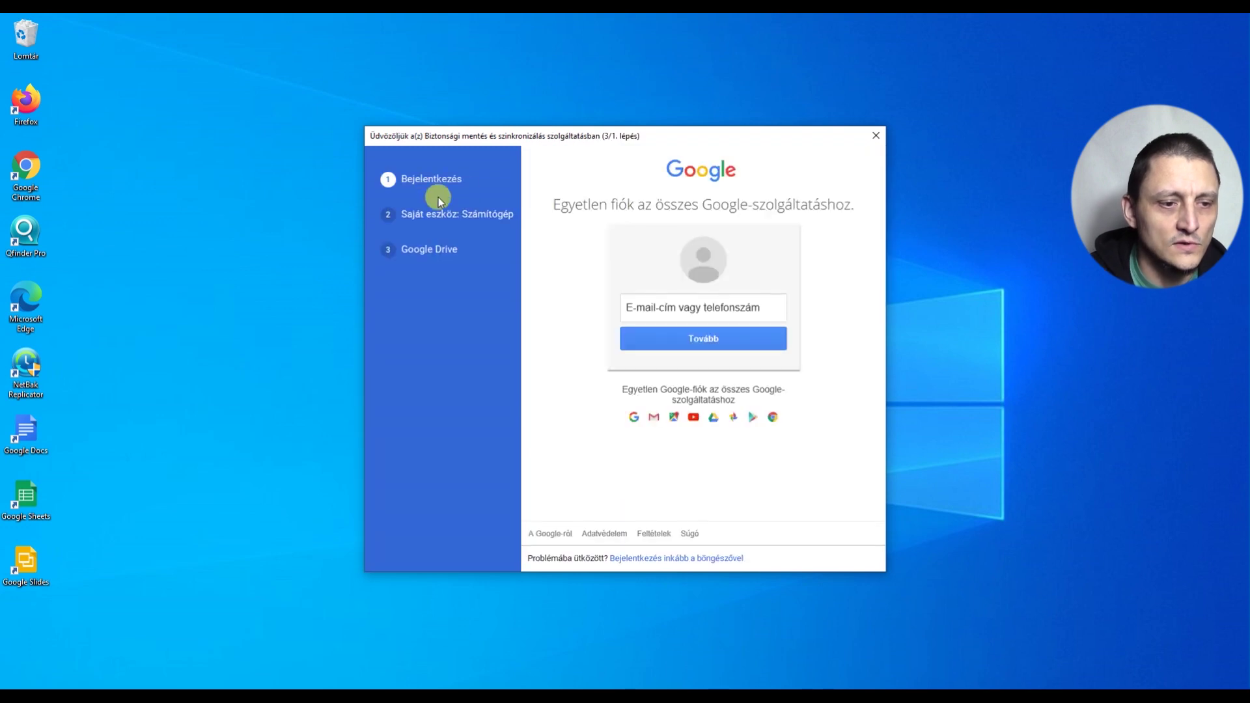
{"action": "left_click", "coordinate": [683, 309]}
{"action": "key", "text": "ctrl+v"}
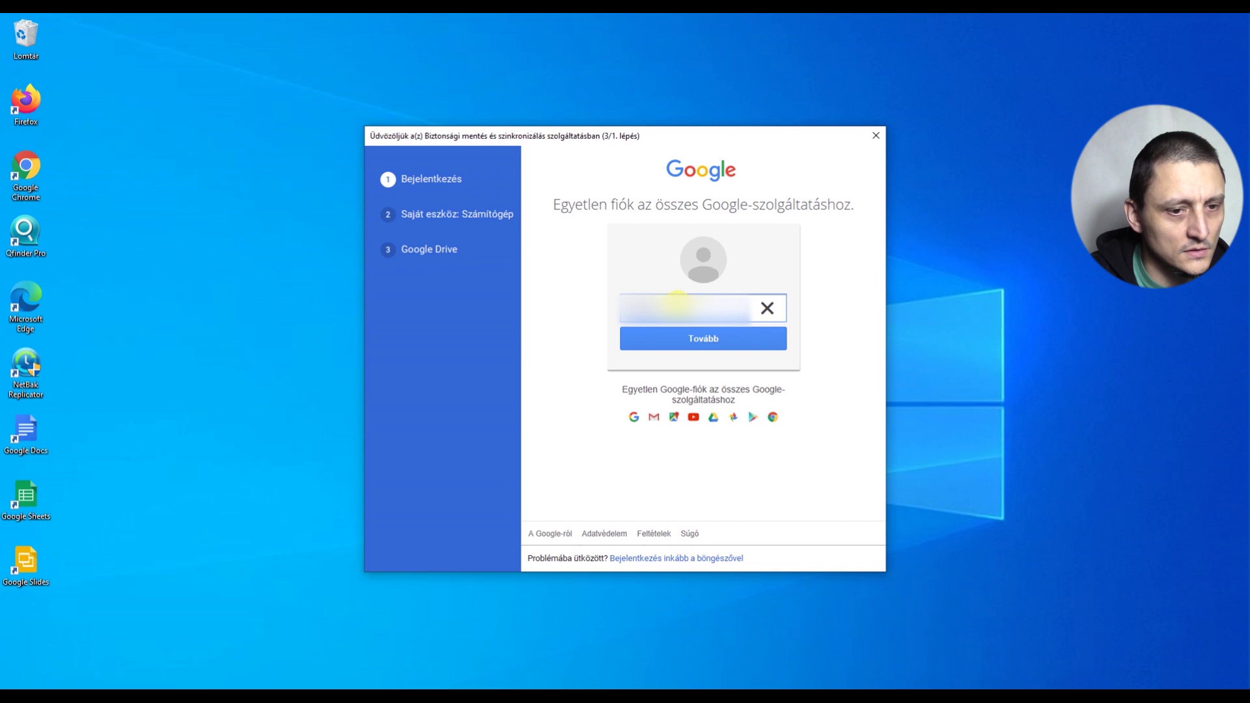
{"action": "left_click", "coordinate": [705, 337]}
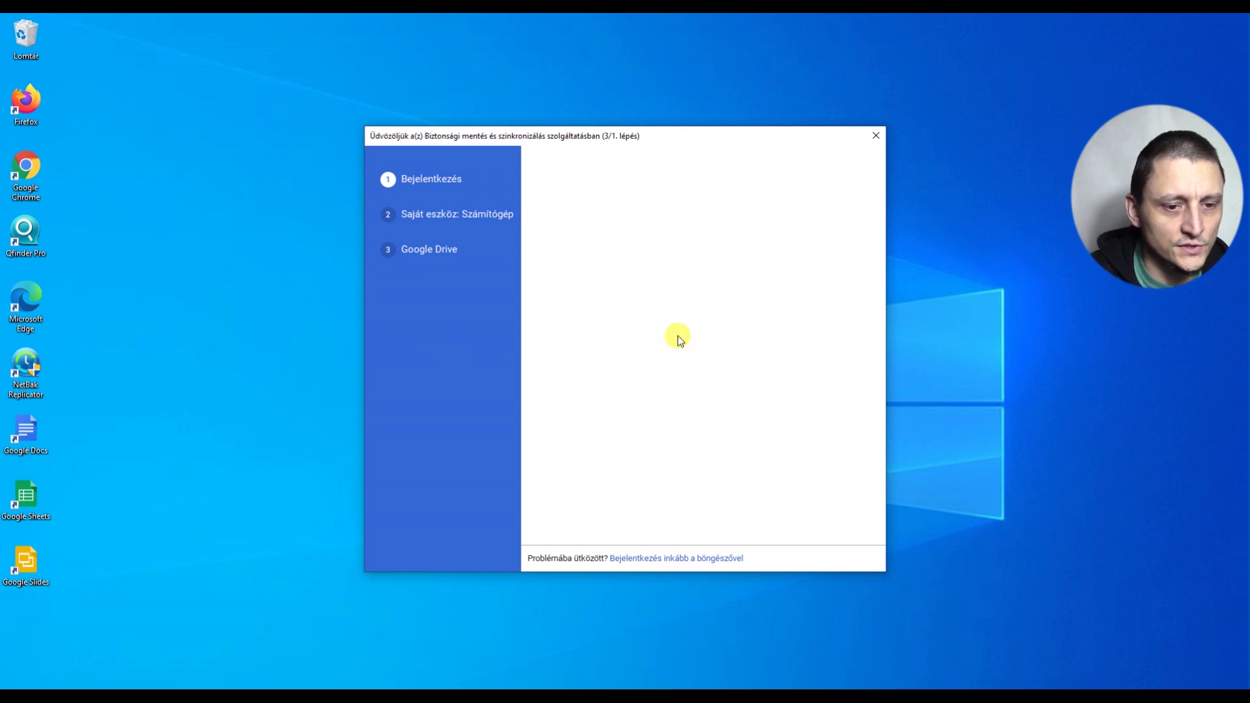
{"action": "left_click", "coordinate": [645, 310]}
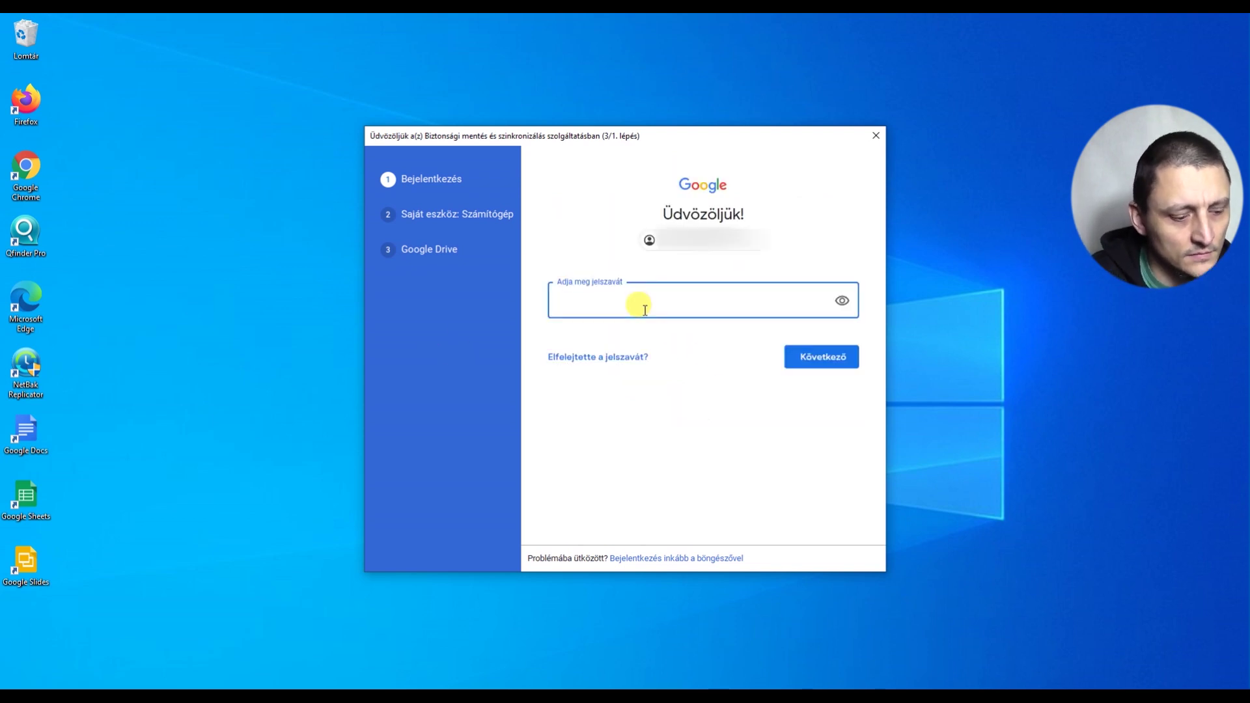
{"action": "type", "text": "••••"}
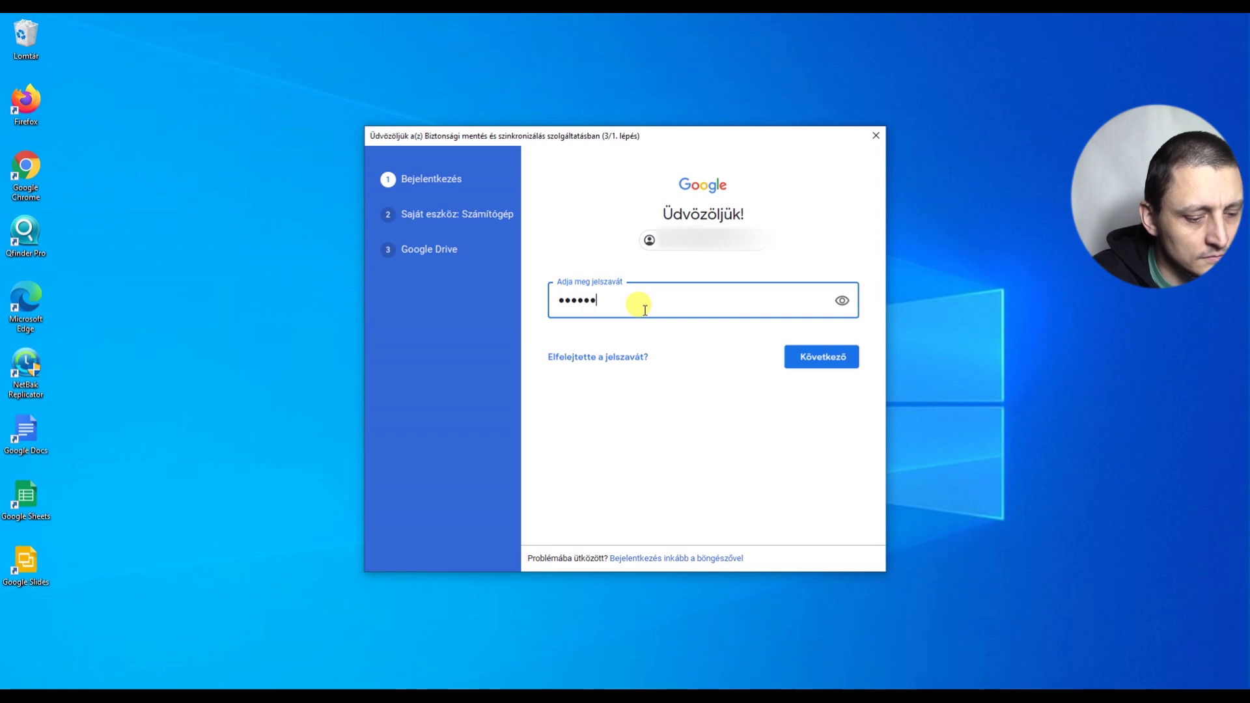
{"action": "type", "text": "•"}
{"action": "key", "text": "Return"}
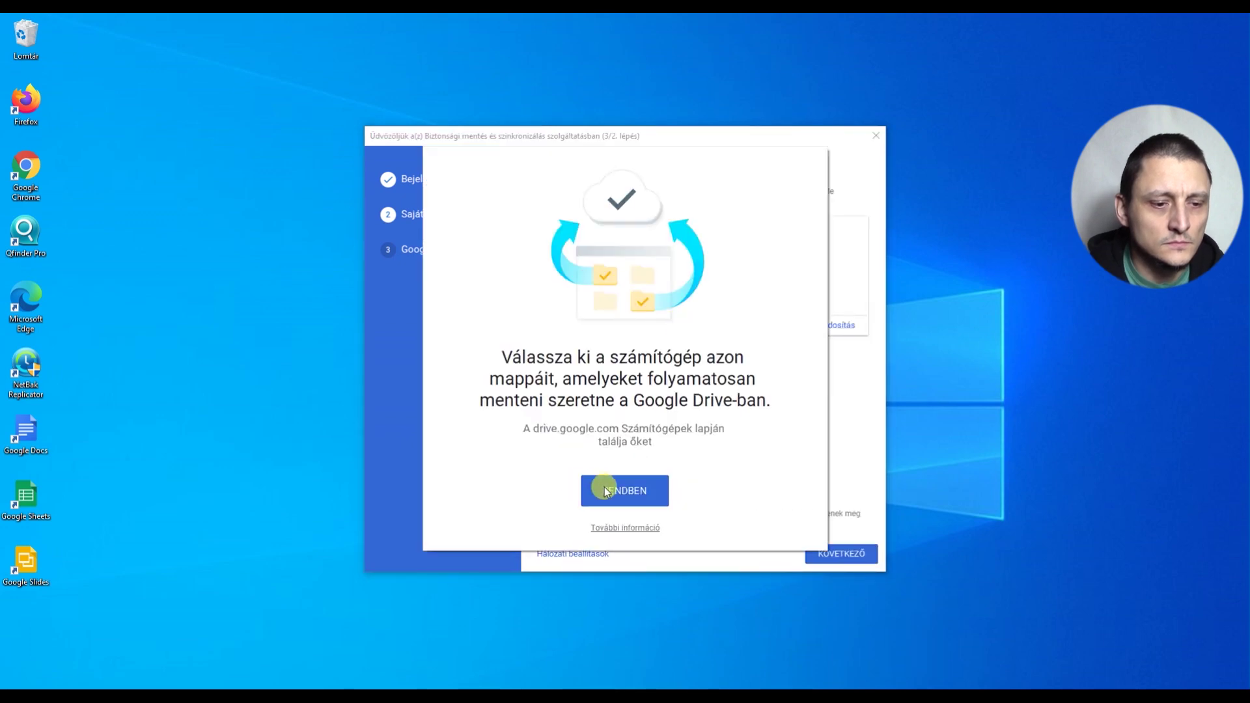
Step: Exclude Asztal, Dokumentumok and Képek from backup and advance to the Google Drive sync step
{"action": "left_click", "coordinate": [604, 489]}
{"action": "left_click", "coordinate": [553, 231]}
{"action": "left_click", "coordinate": [554, 247]}
{"action": "left_click", "coordinate": [554, 262]}
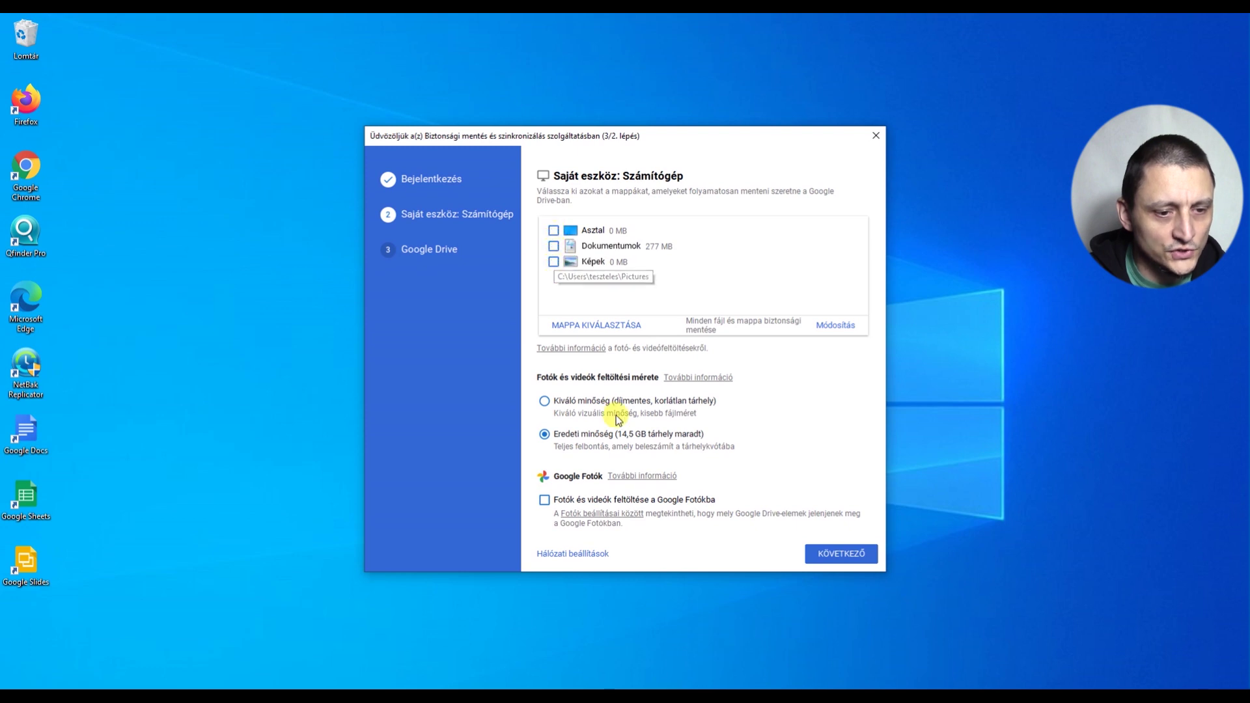
{"action": "left_click", "coordinate": [839, 553]}
{"action": "left_click", "coordinate": [651, 489]}
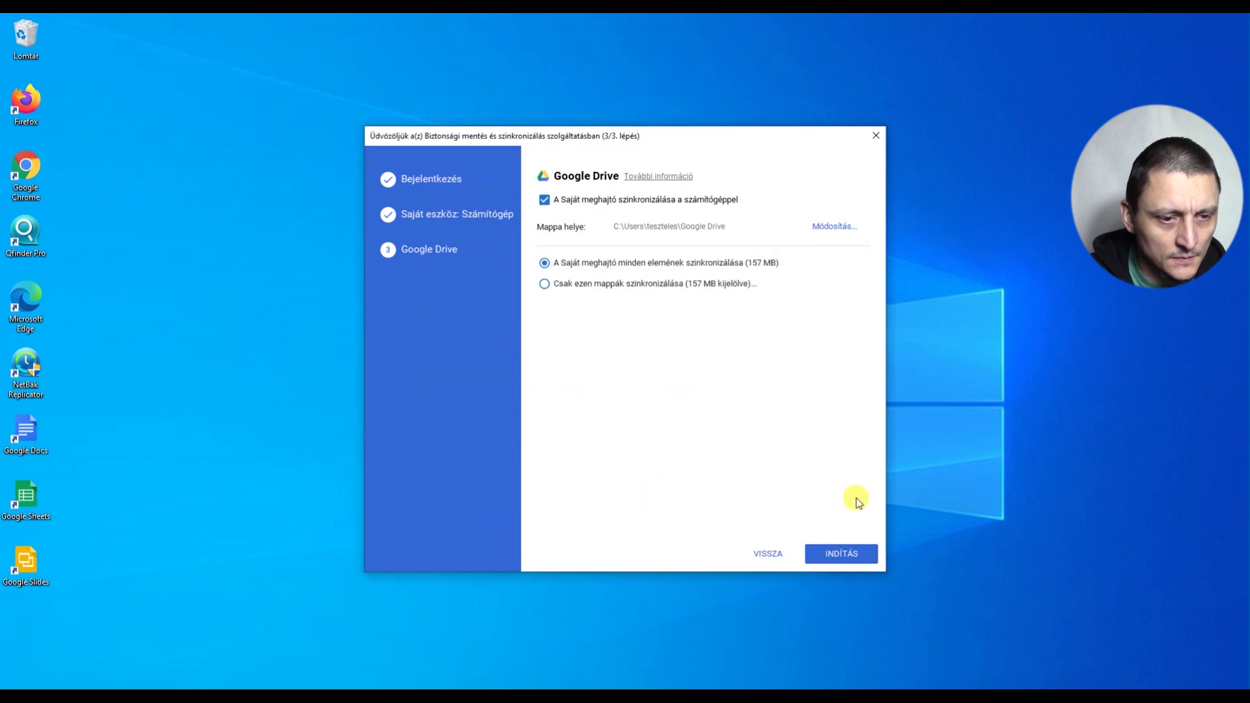
Step: Start syncing and open the local Google Drive proba-active folder holding three synced PDFs
{"action": "left_click", "coordinate": [839, 554]}
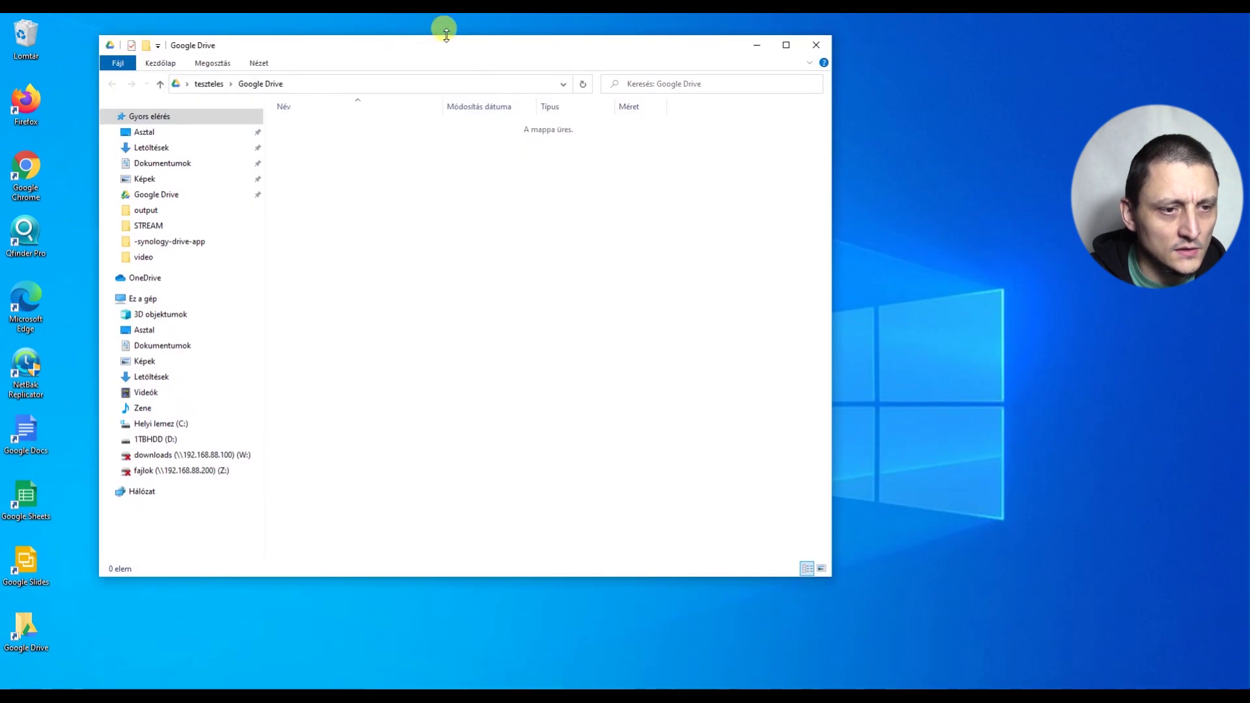
{"action": "left_click_drag", "start_coordinate": [448, 52], "coordinate": [611, 67]}
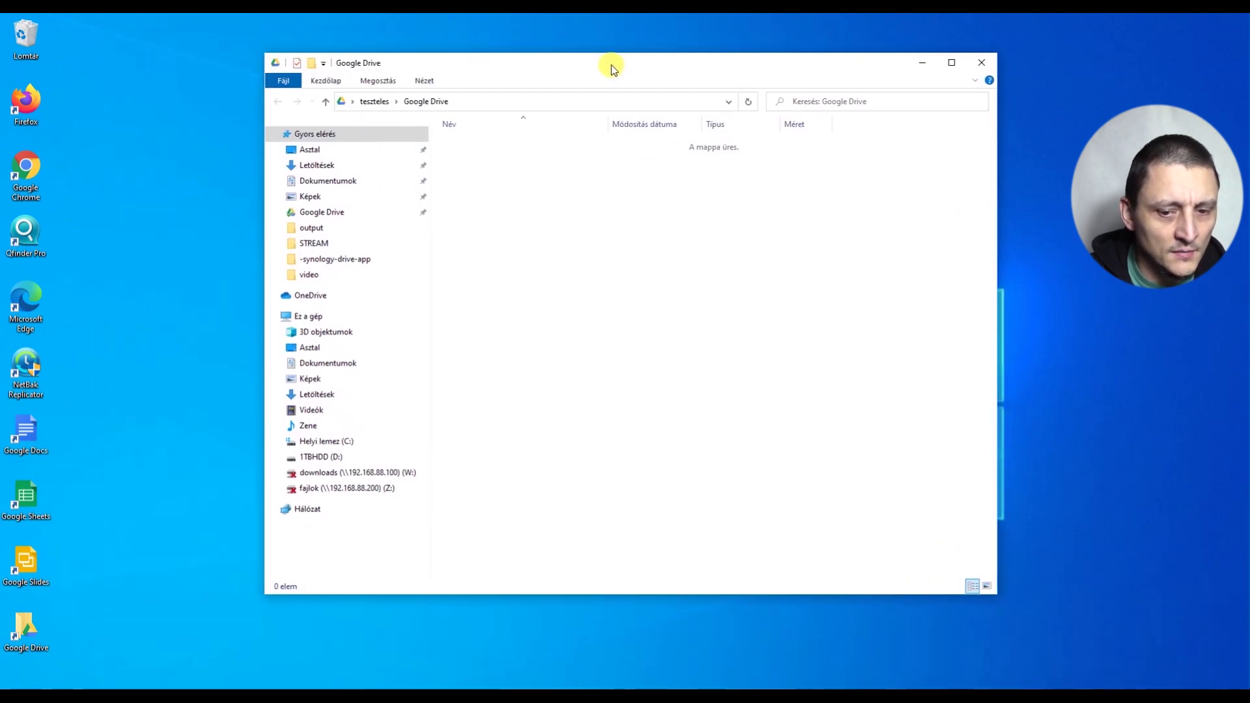
{"action": "left_click", "coordinate": [328, 216]}
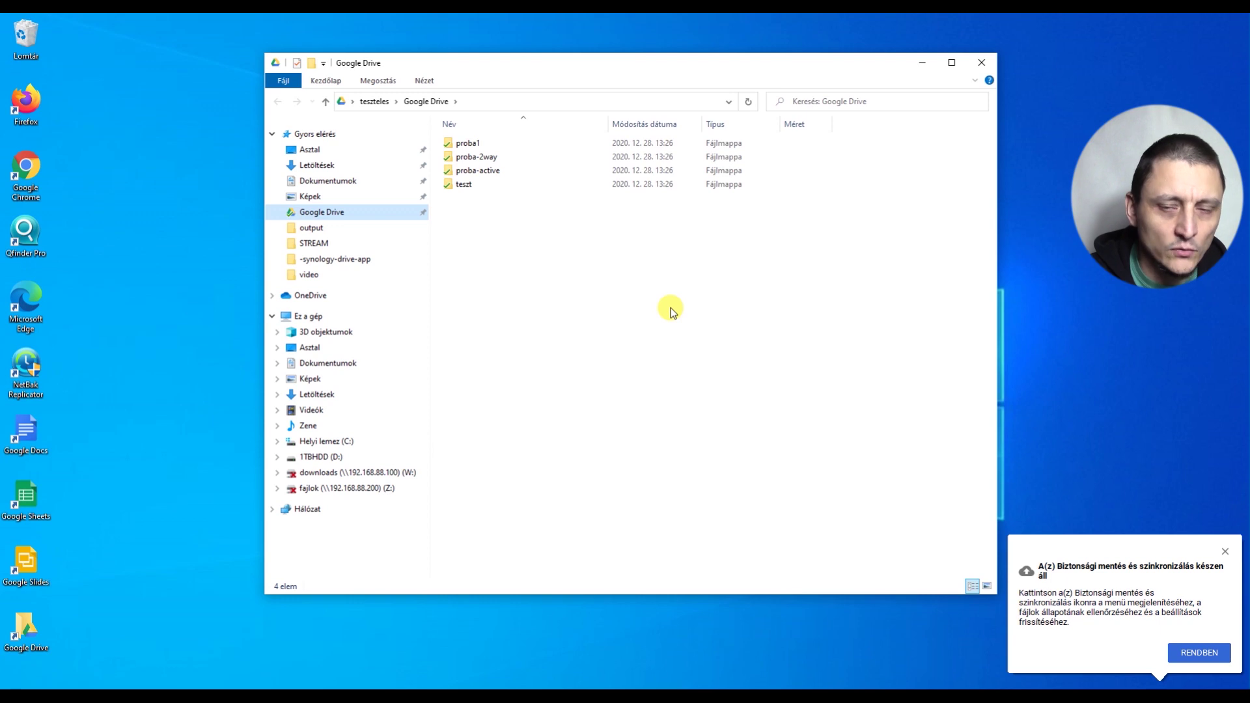
{"action": "double_click", "coordinate": [475, 173]}
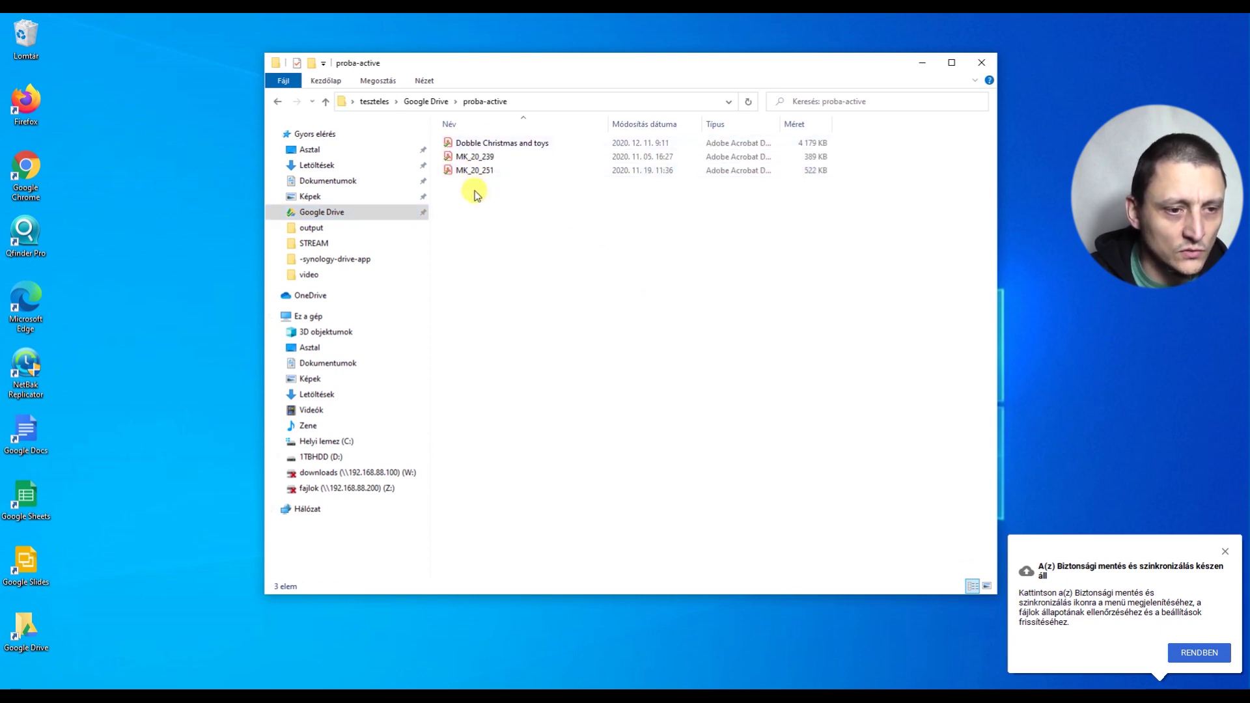
{"action": "key", "text": "alt+Tab"}
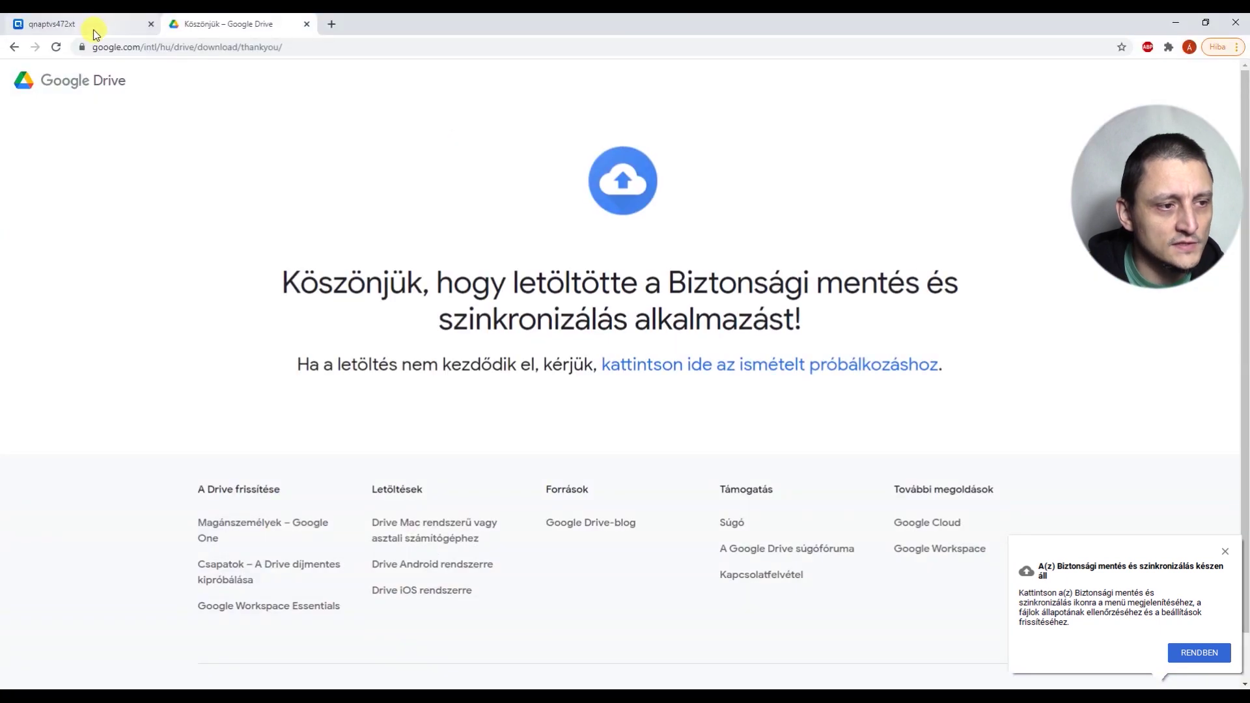
Step: Open the QNAP subfolder in the NAS's Public/proba-active to list its two installer files
{"action": "left_click", "coordinate": [89, 29]}
{"action": "left_click_drag", "start_coordinate": [292, 152], "coordinate": [299, 137]}
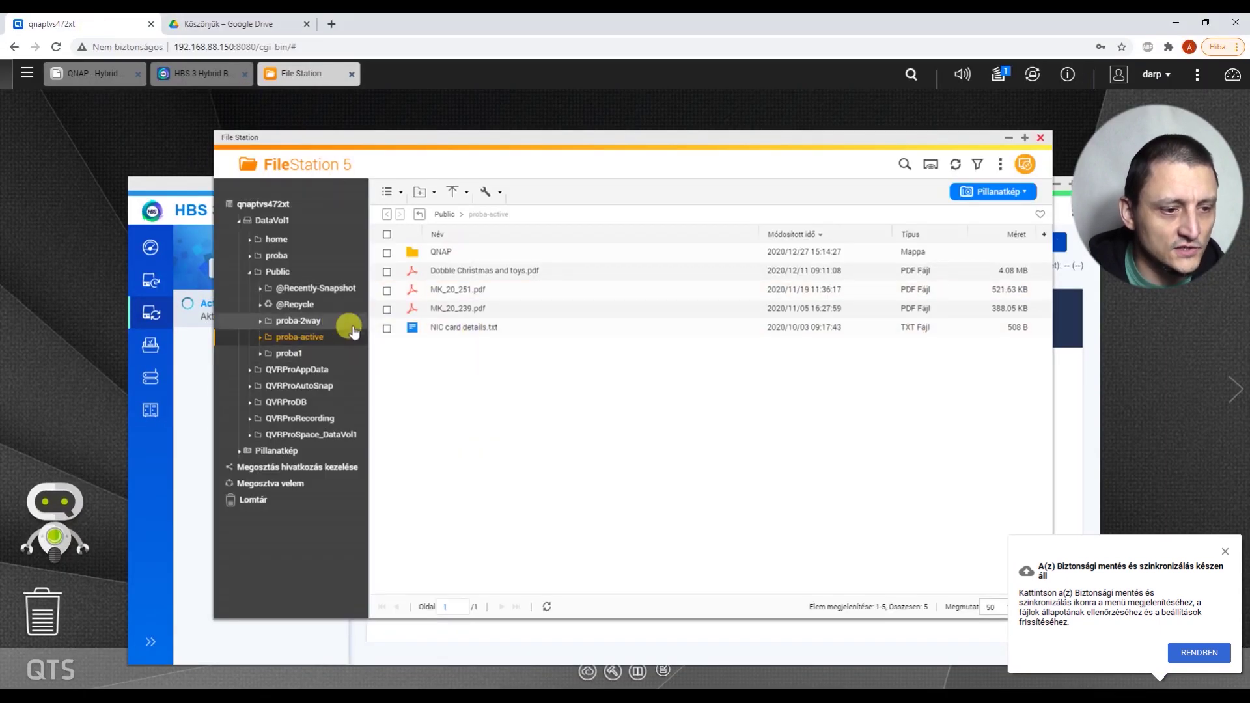
{"action": "left_click", "coordinate": [449, 329]}
{"action": "double_click", "coordinate": [441, 254]}
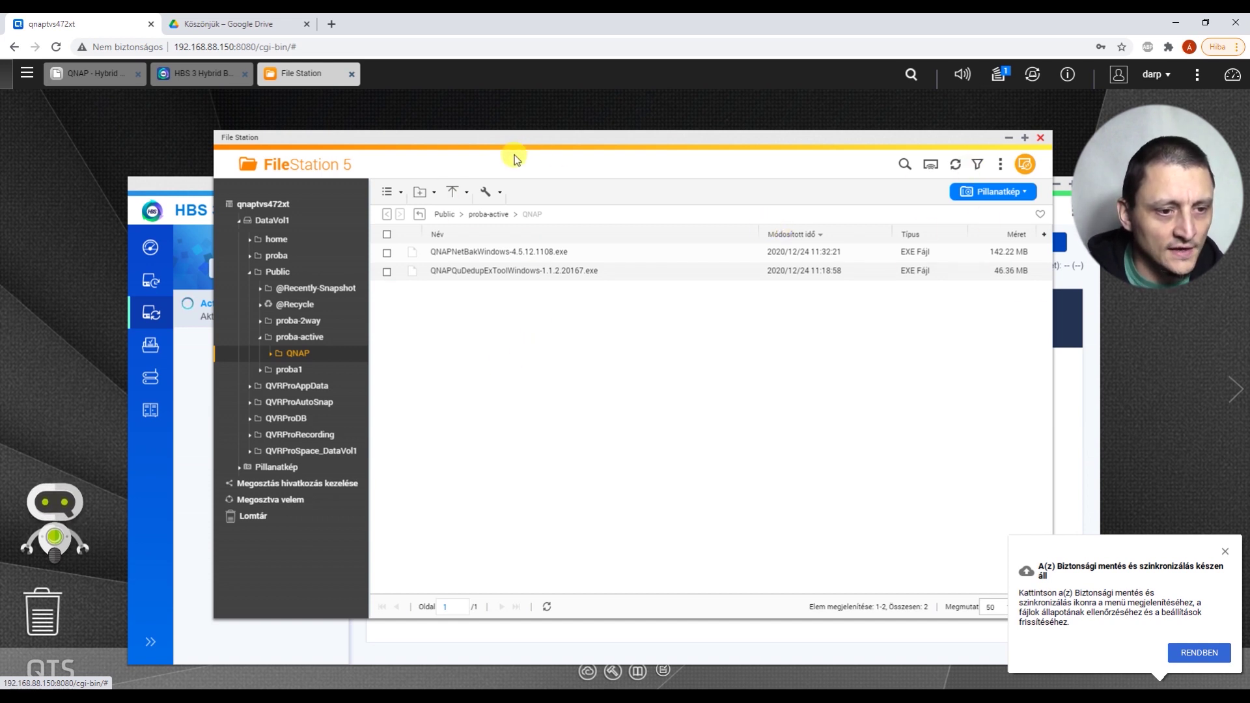
{"action": "key", "text": "alt+Tab"}
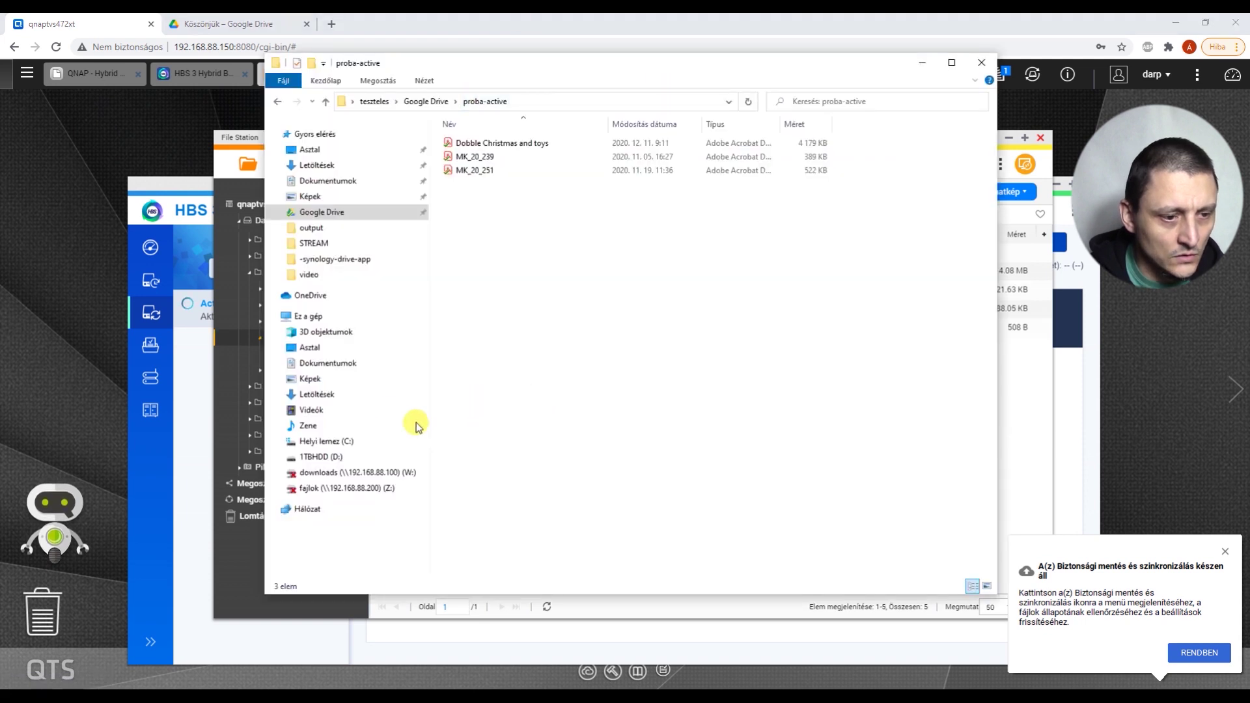
Step: Copy QNAPQfinderProWindows-6.9.0.0518 from Downloads into the local Google Drive proba-active folder
{"action": "left_click", "coordinate": [317, 395]}
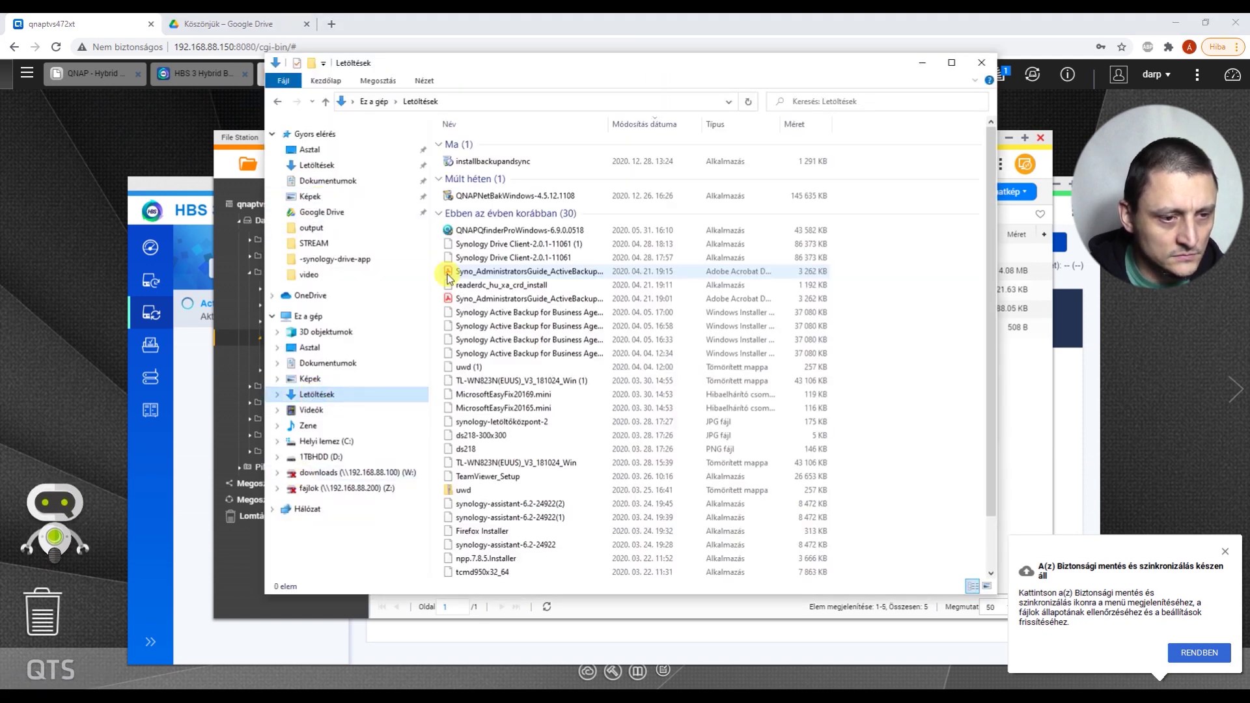
{"action": "left_click", "coordinate": [487, 232]}
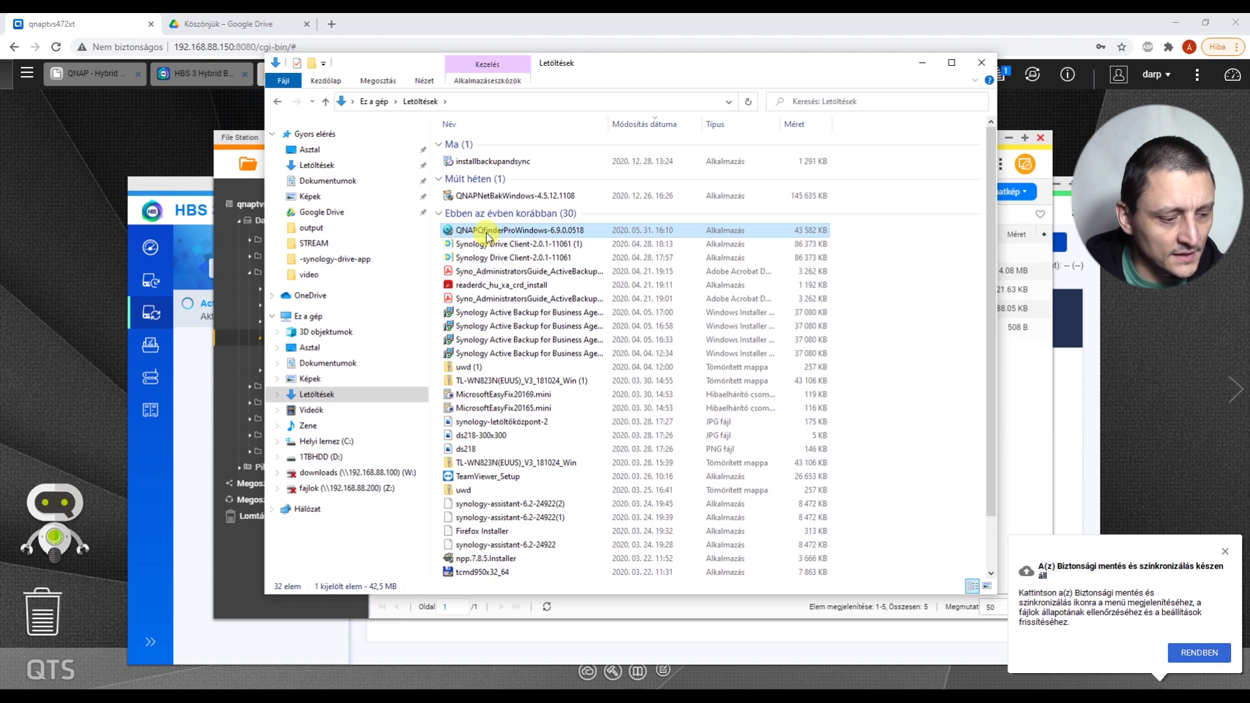
{"action": "left_click", "coordinate": [316, 212]}
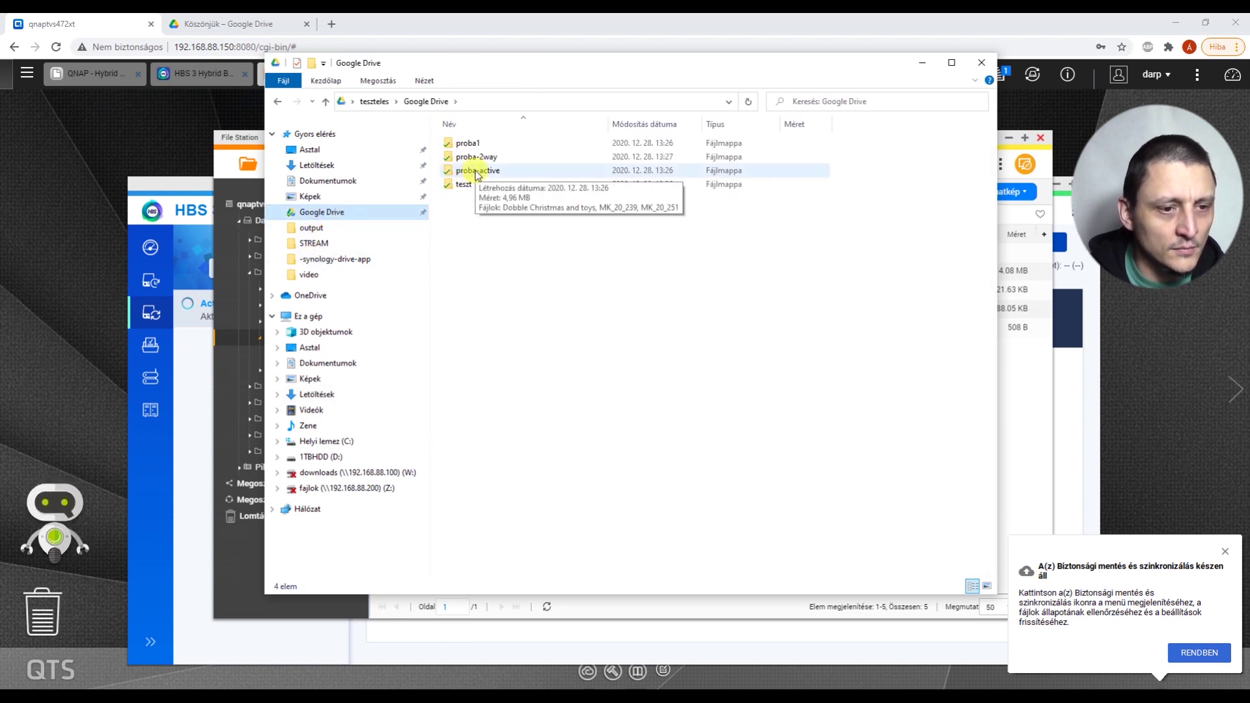
{"action": "double_click", "coordinate": [477, 172]}
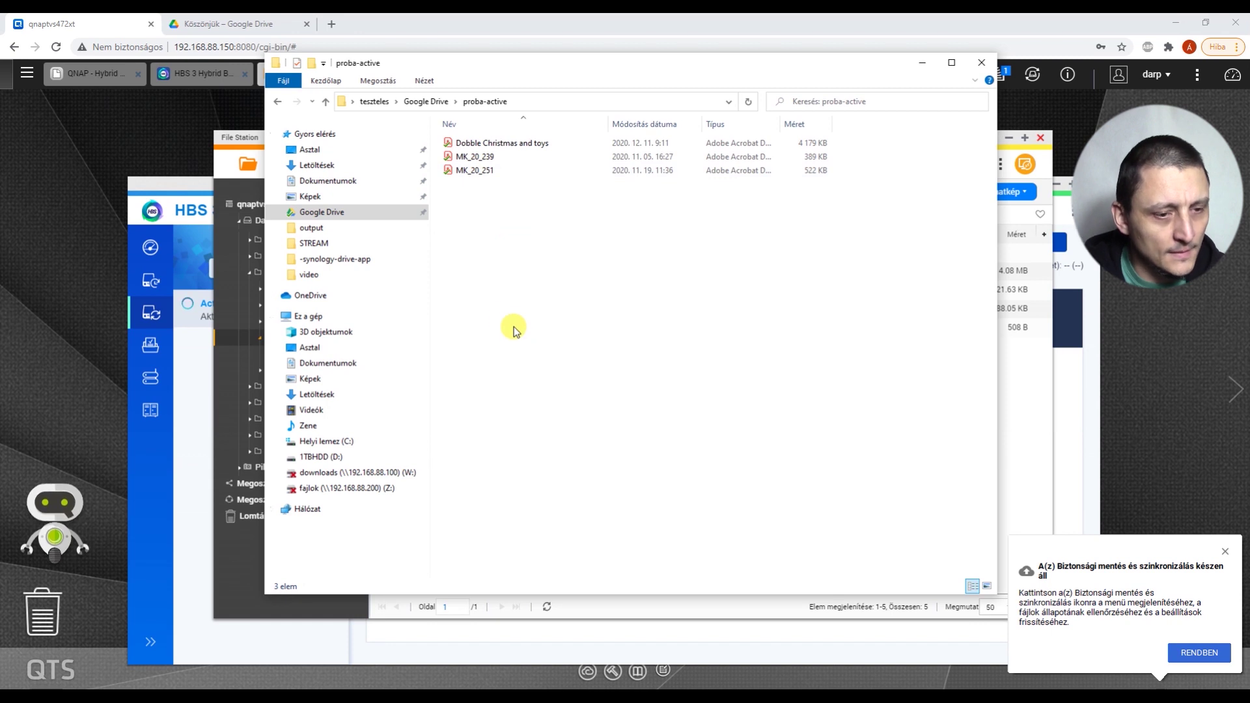
{"action": "key", "text": "ctrl+v"}
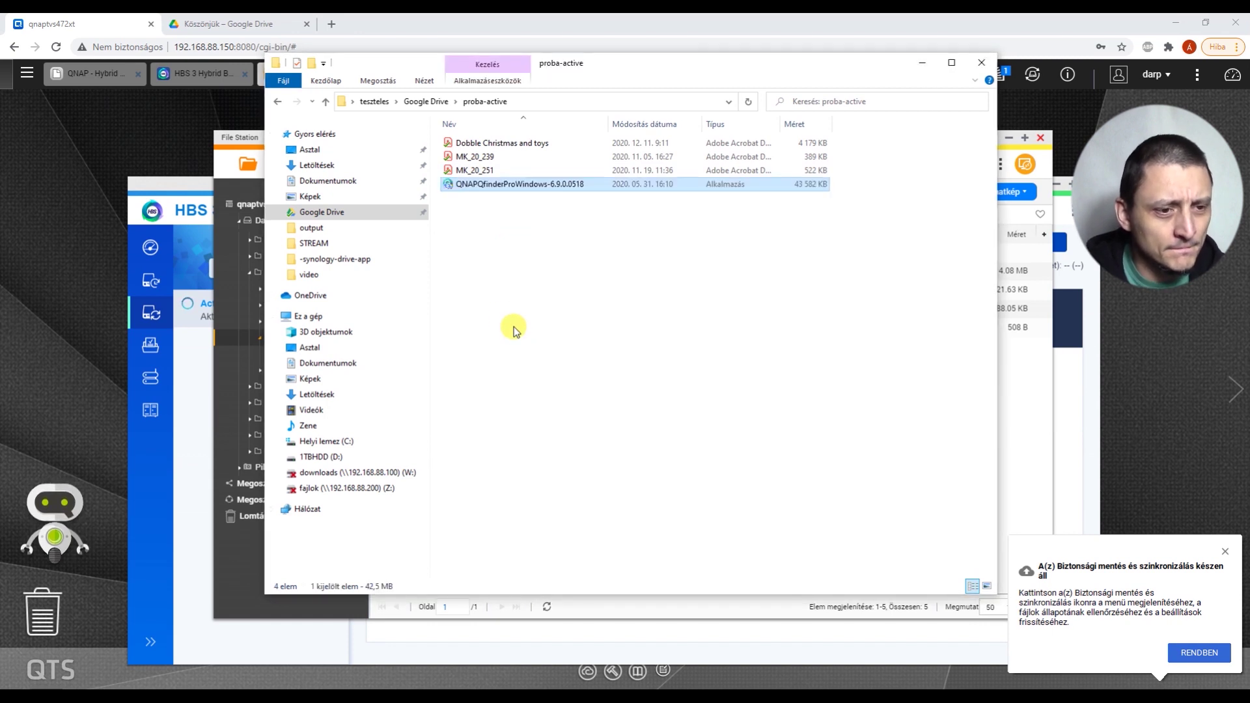
{"action": "left_click", "coordinate": [80, 23]}
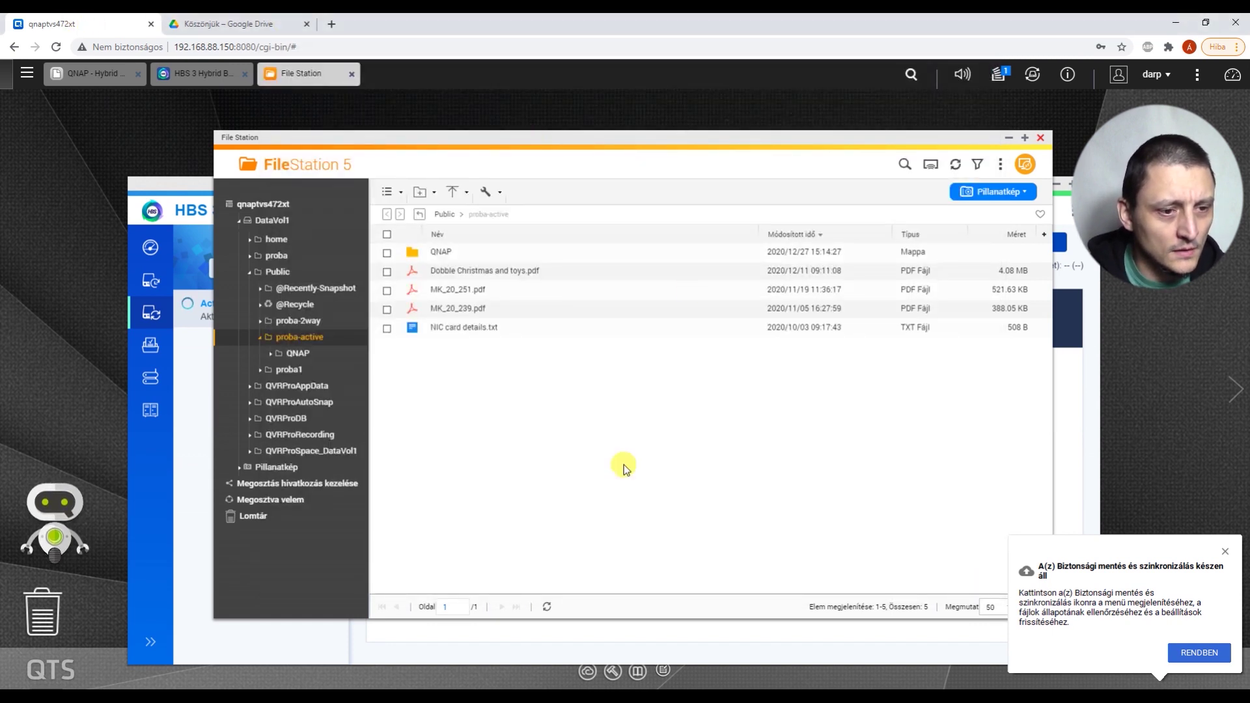
Step: Refresh the proba-active listing repeatedly until QNAPQfinderProWindows-6.9.0.0518.exe appears on the NAS
{"action": "left_click_drag", "start_coordinate": [825, 134], "coordinate": [731, 125]}
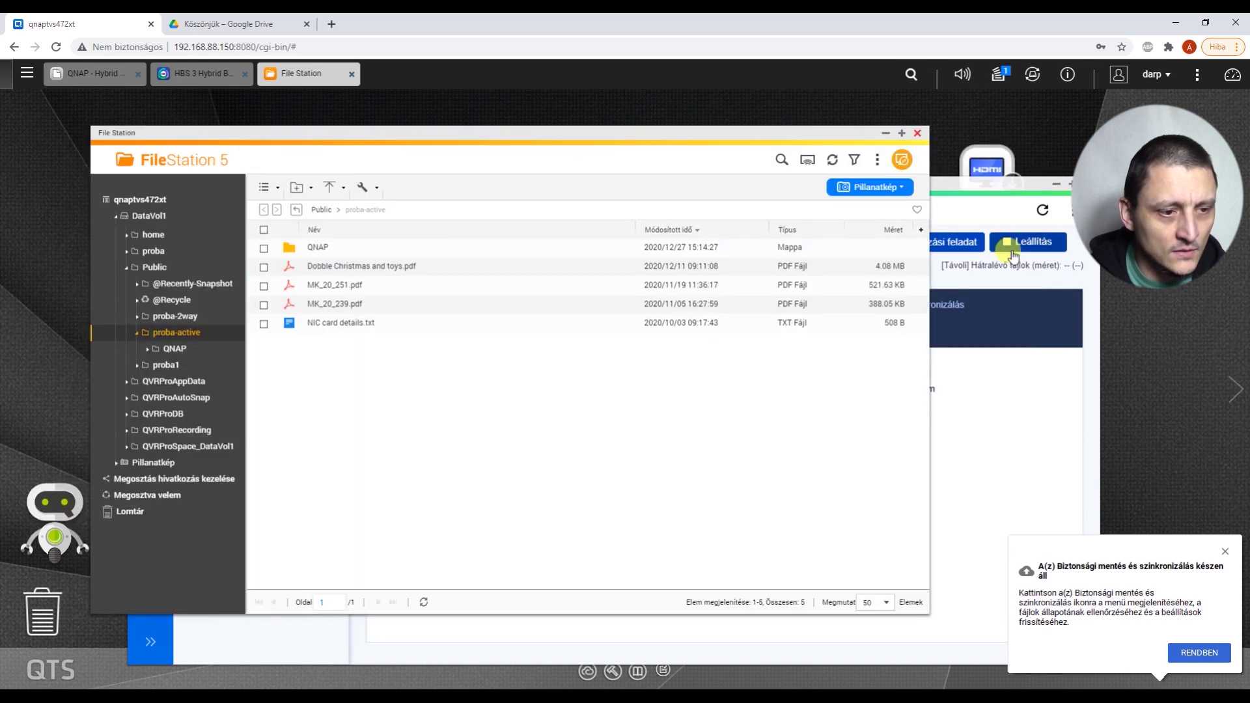
{"action": "left_click", "coordinate": [833, 161]}
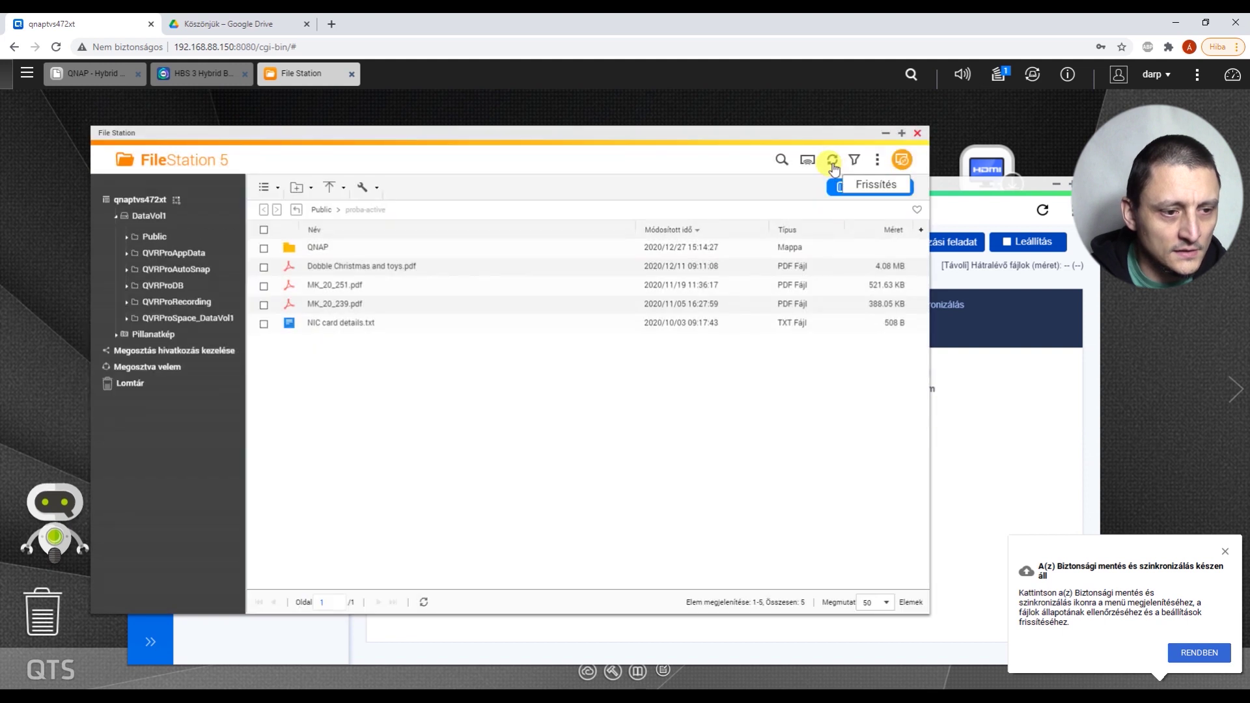
{"action": "left_click", "coordinate": [833, 160]}
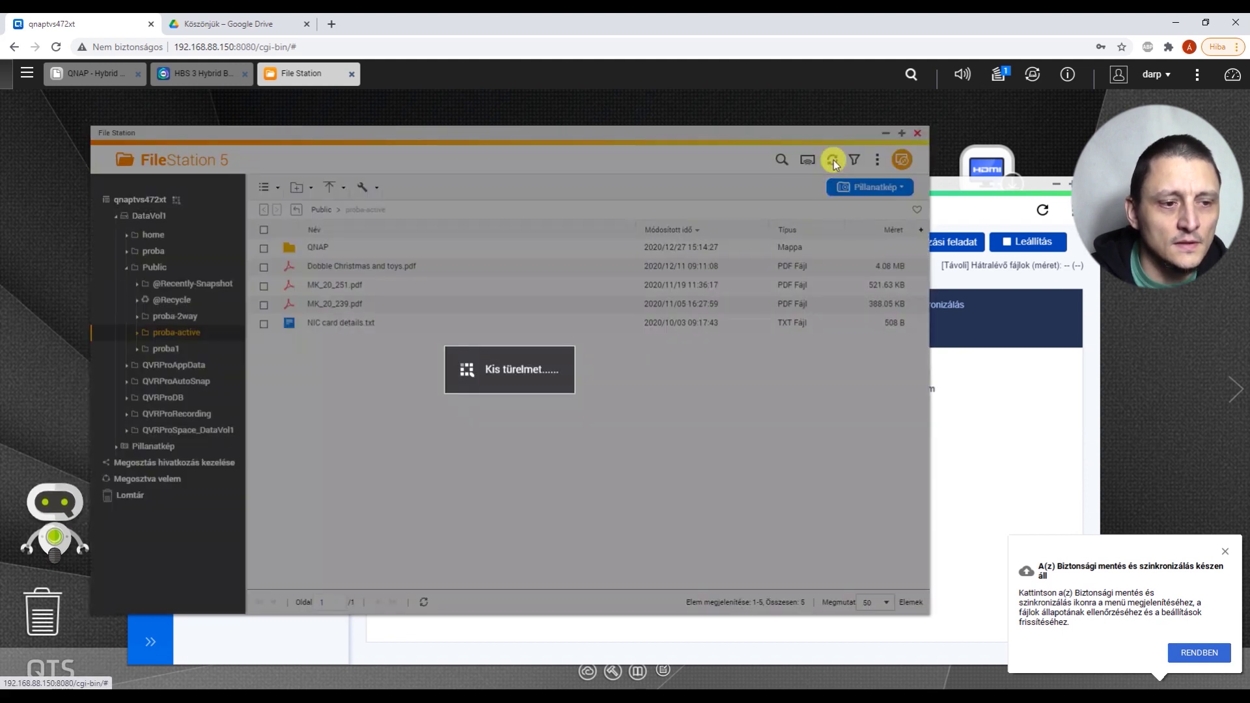
{"action": "left_click", "coordinate": [833, 160]}
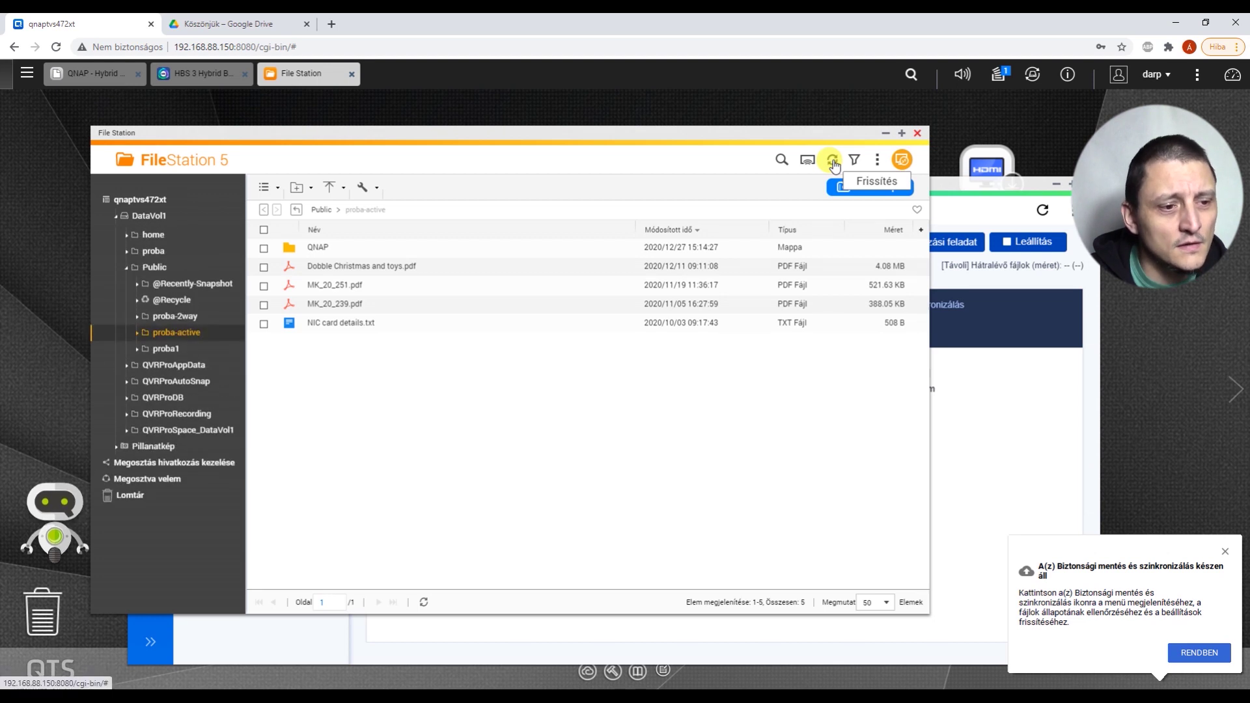
{"action": "left_click", "coordinate": [832, 160]}
{"action": "left_click", "coordinate": [833, 160]}
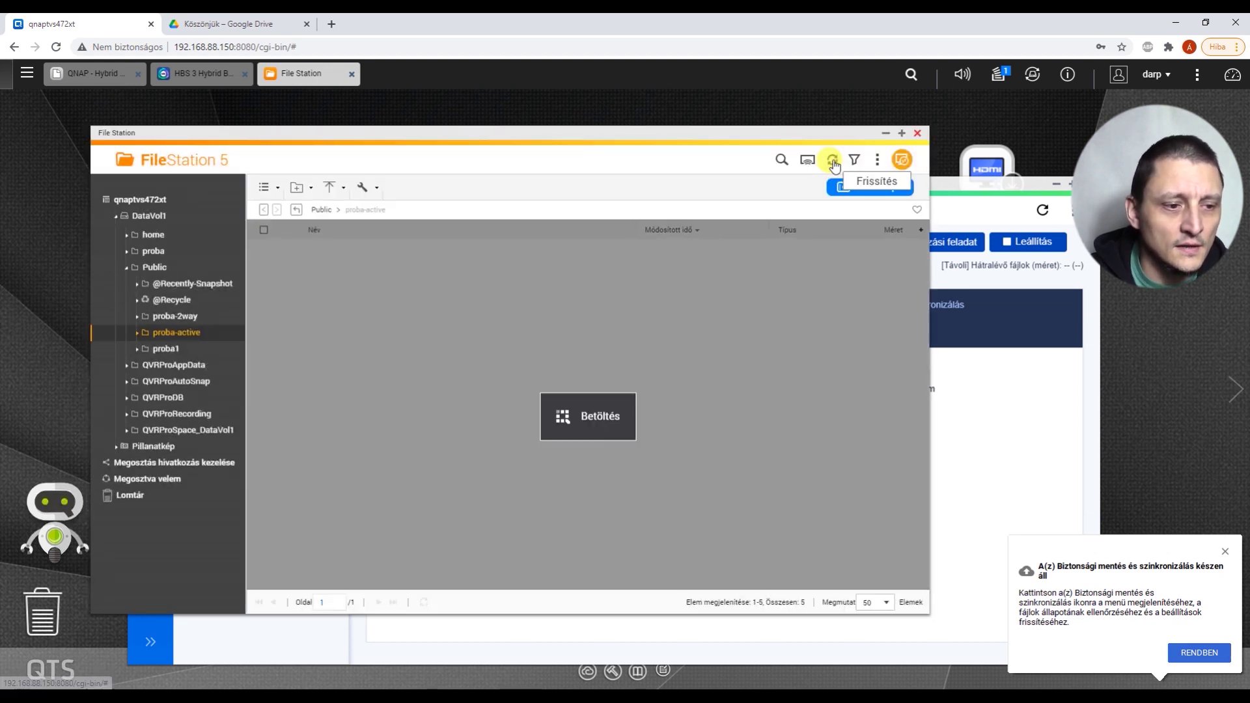
{"action": "left_click", "coordinate": [833, 160]}
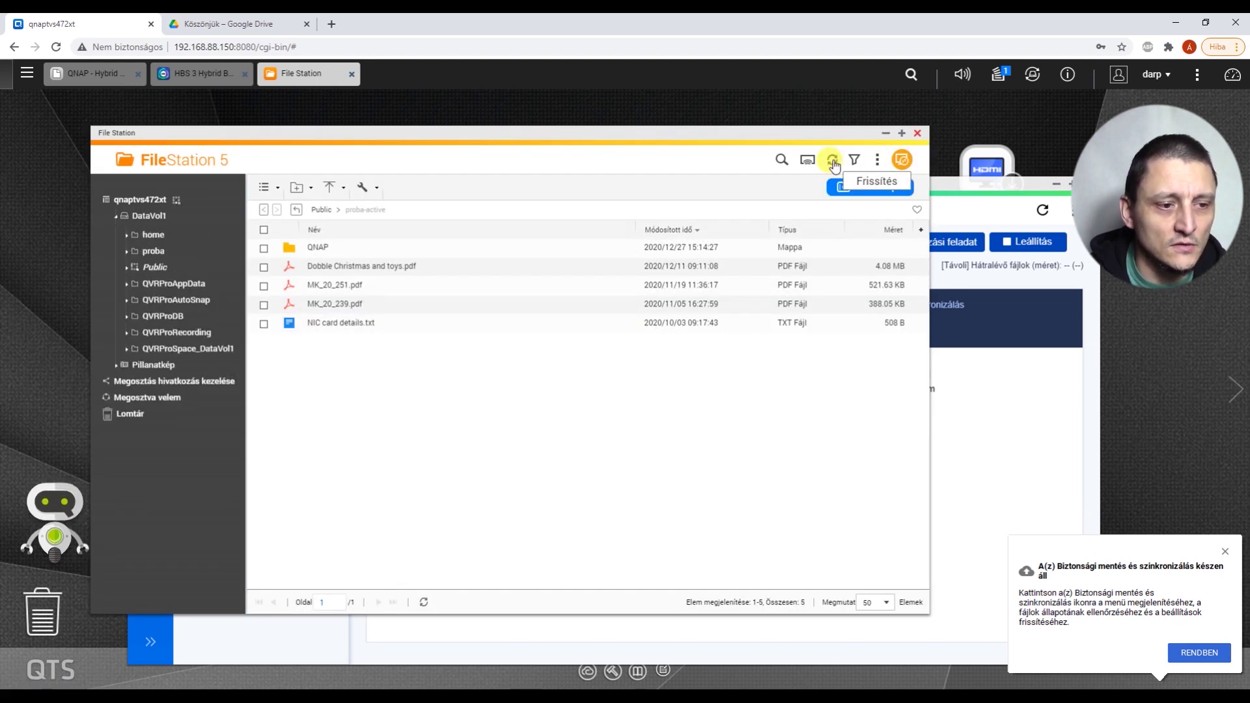
{"action": "left_click", "coordinate": [832, 160]}
{"action": "left_click", "coordinate": [833, 161]}
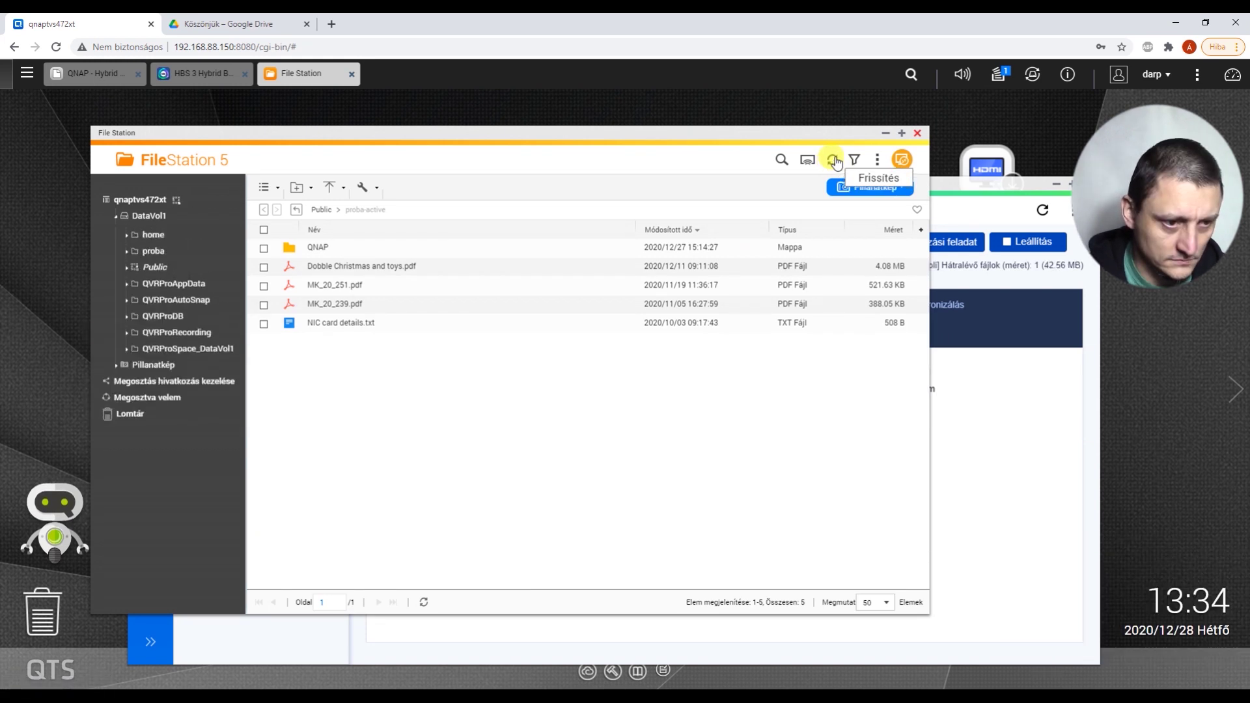
{"action": "left_click", "coordinate": [833, 161]}
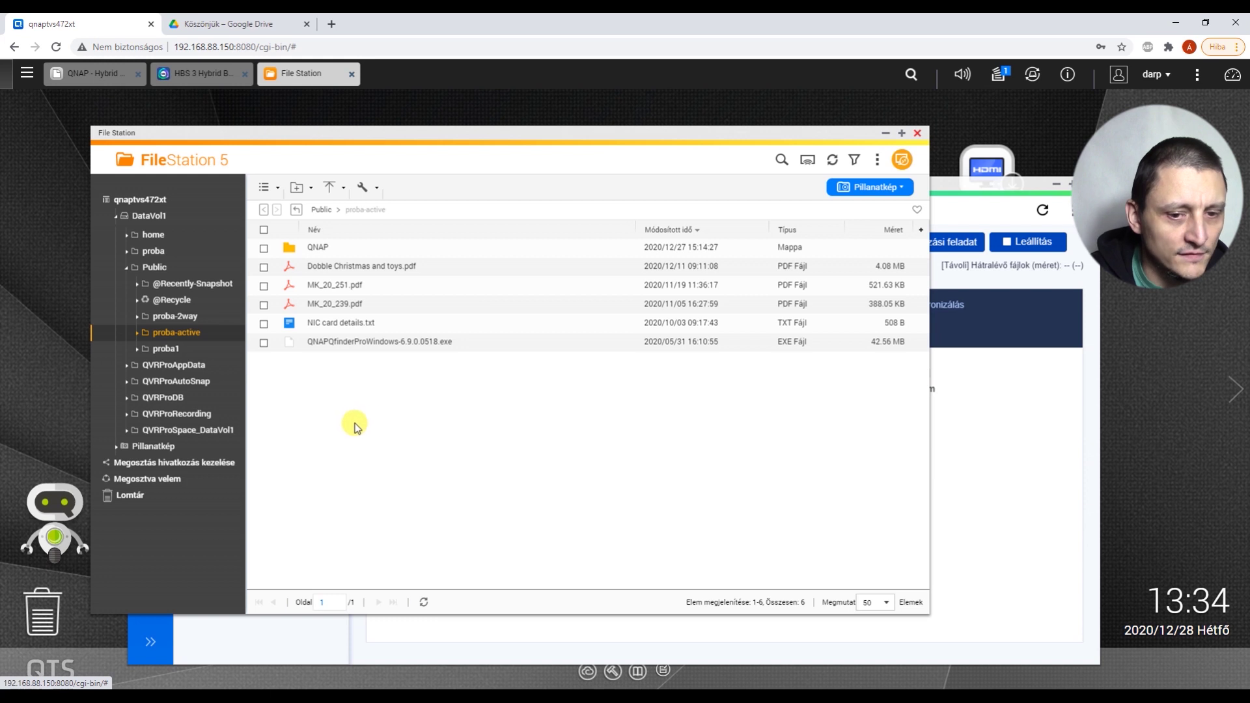
{"action": "left_click_drag", "start_coordinate": [497, 130], "coordinate": [622, 118]}
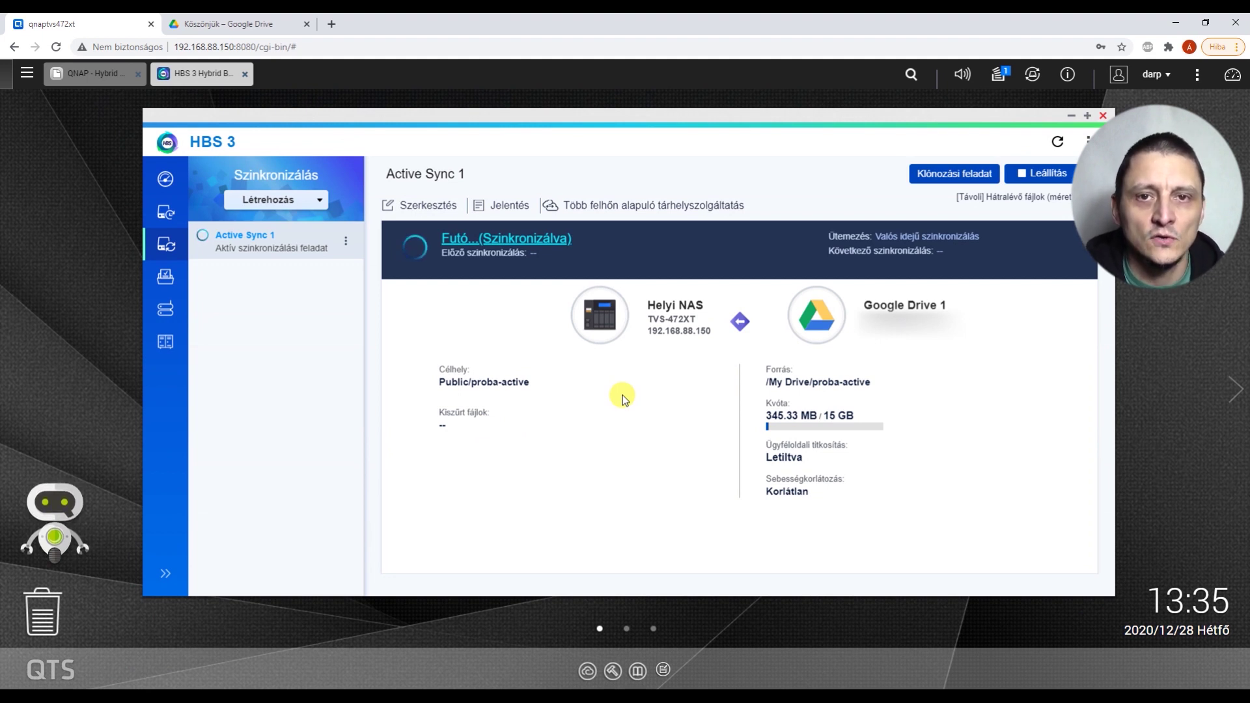
Step: Go via Feladatok and Szolgáltatások to Tárhelyek, showing Helyi NAS and Google Drive storage
{"action": "left_click", "coordinate": [163, 278]}
{"action": "left_click", "coordinate": [167, 309]}
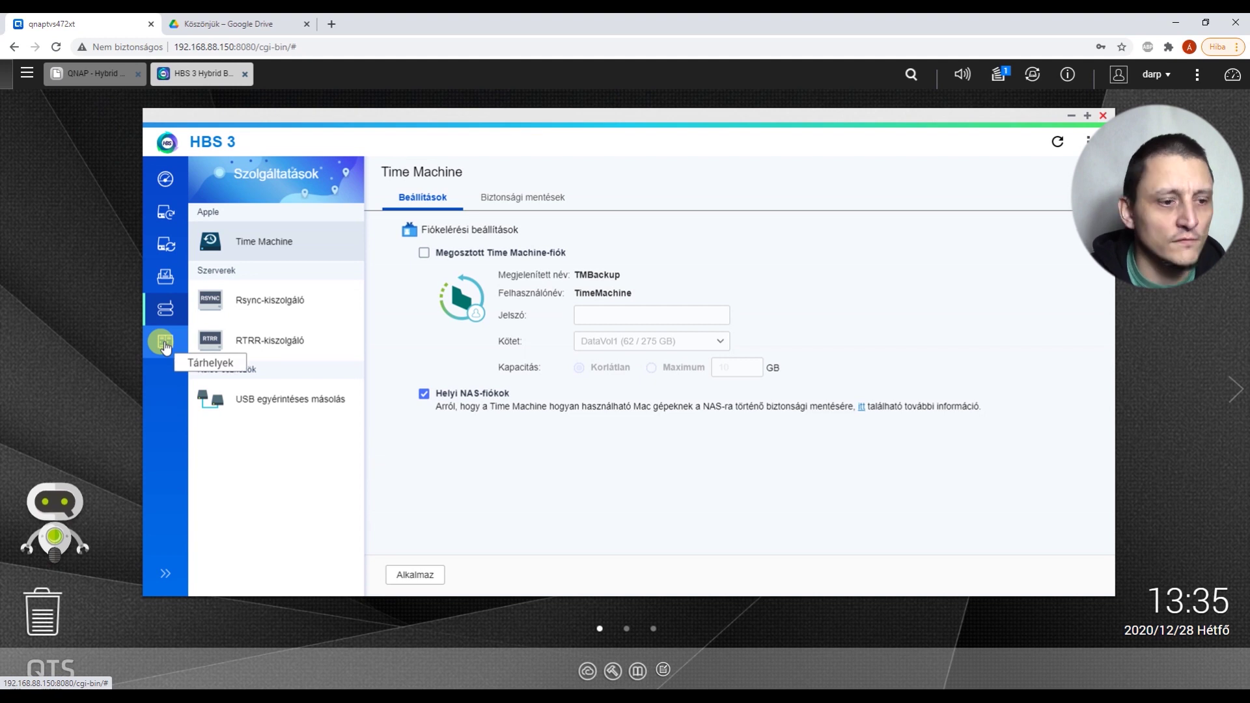
{"action": "left_click", "coordinate": [165, 343]}
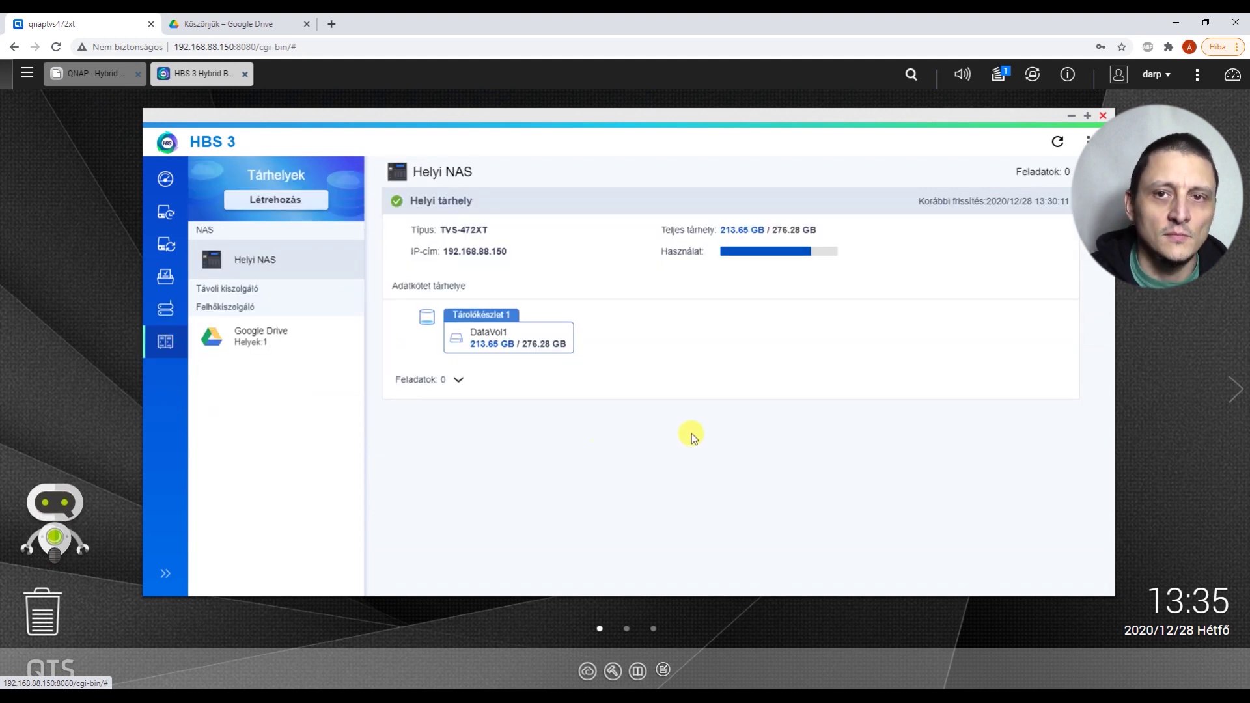